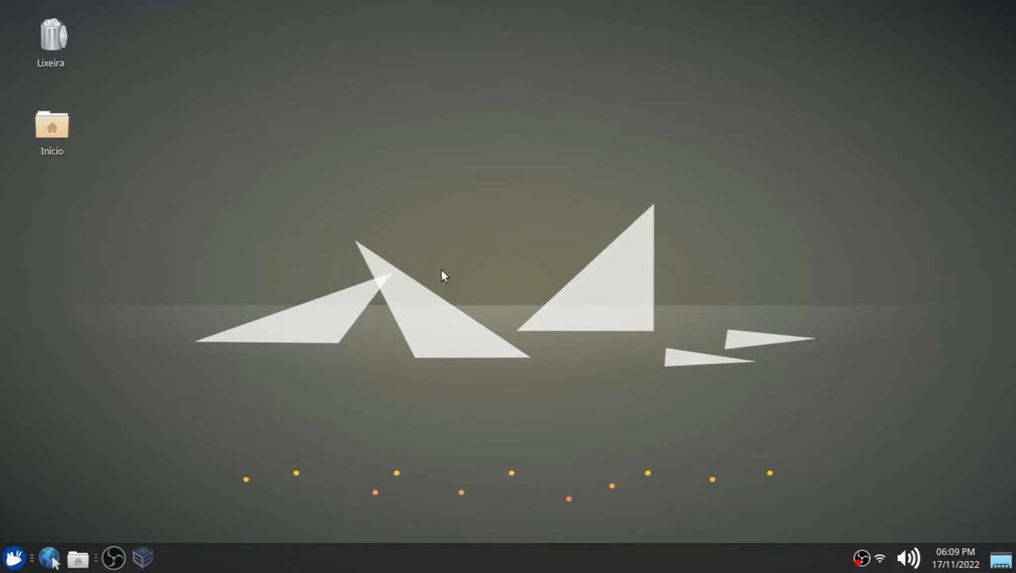
Switch to VirtualBox and examine the initial, Linux and Windows snapshots of the Dual virtual machine.
click(142, 556)
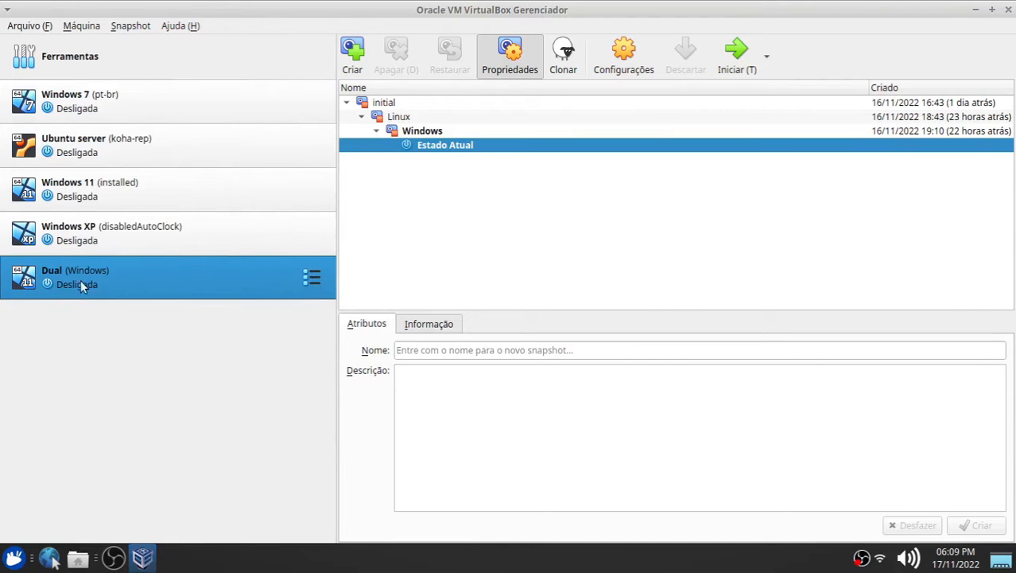
click(386, 104)
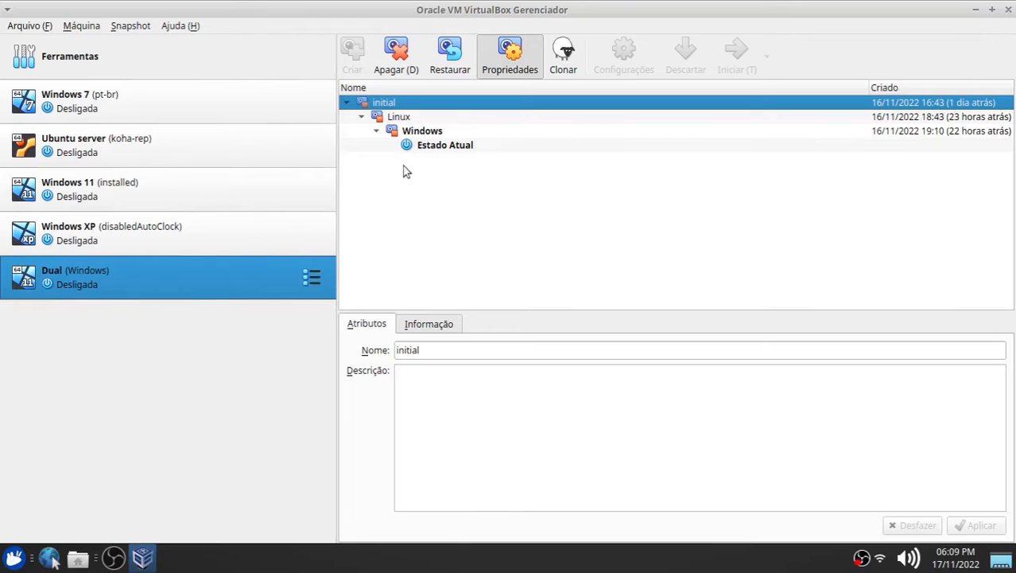
click(409, 117)
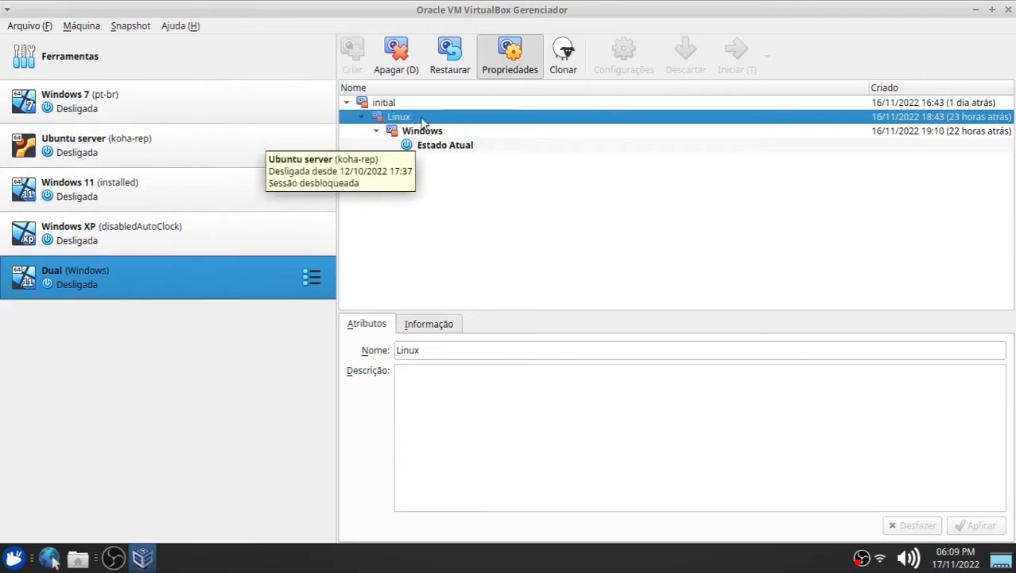
click(466, 132)
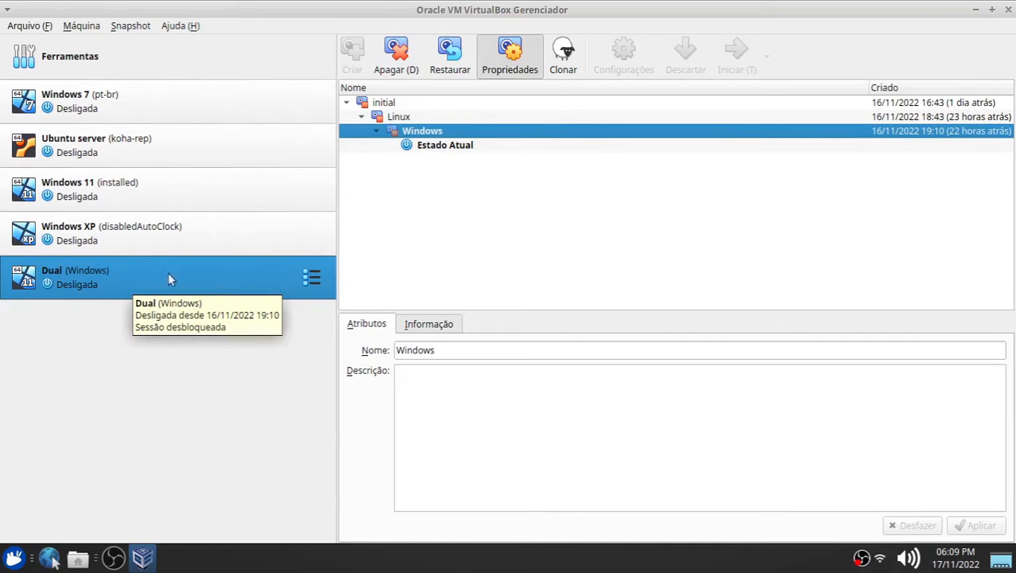
click(430, 120)
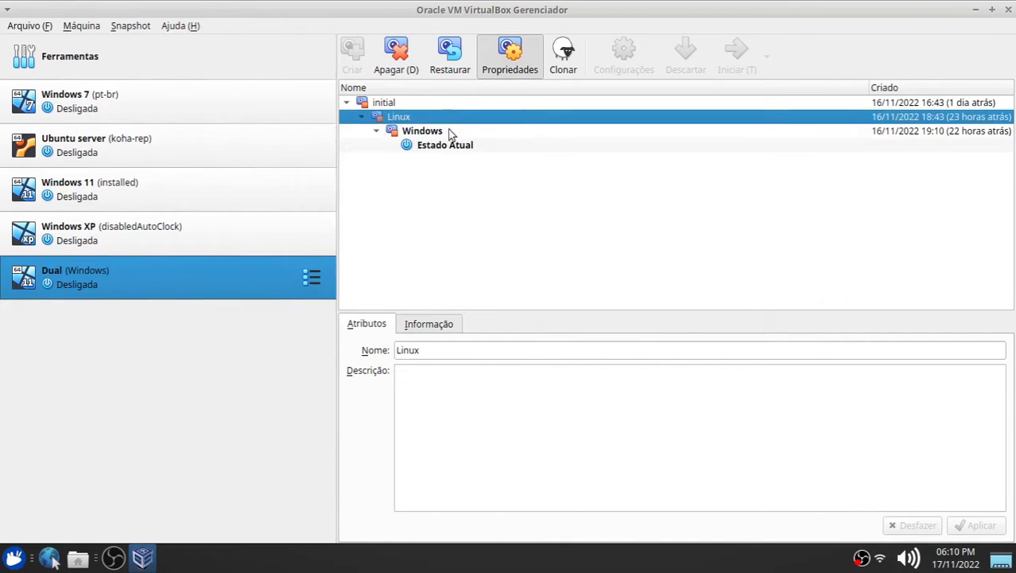
click(450, 131)
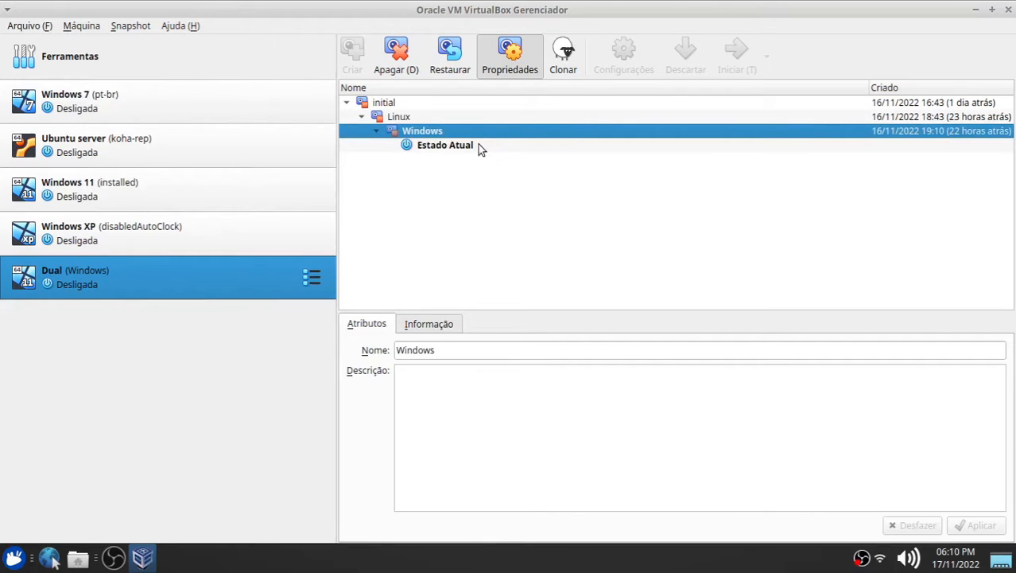
click(468, 117)
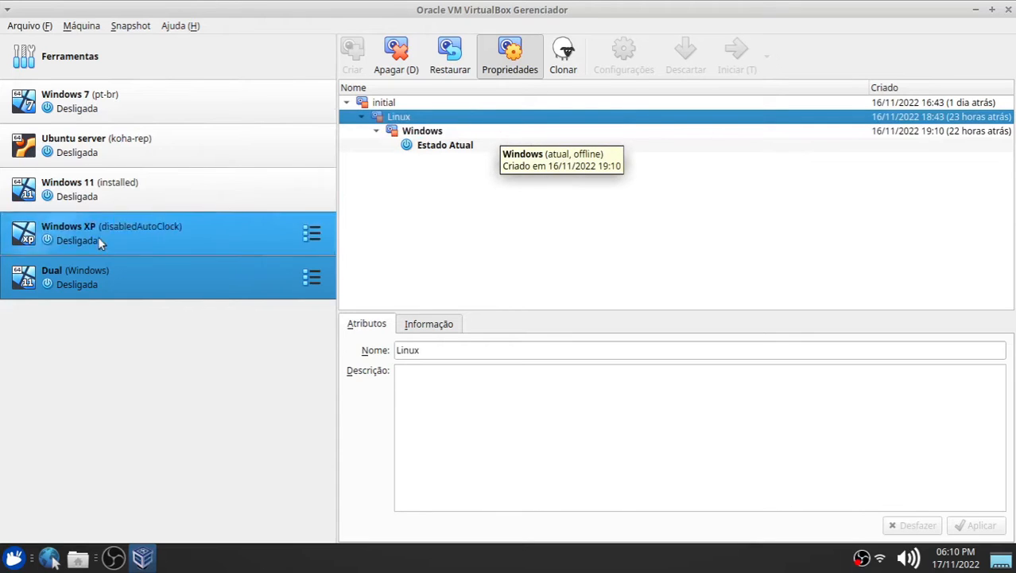
Start the Dual virtual machine, show it in full screen and sign in to Windows with the account password.
double_click(71, 280)
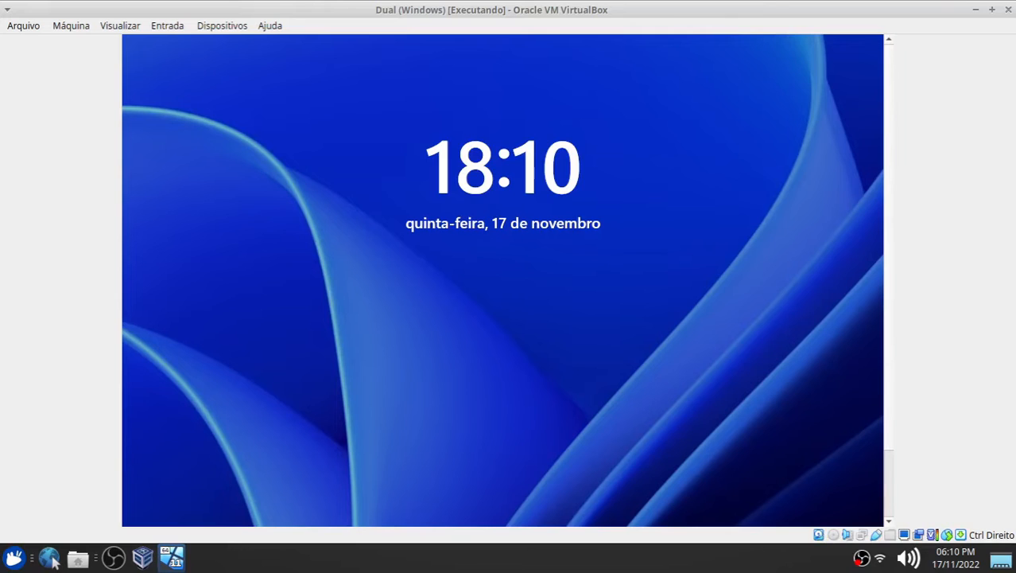
key(ctrl+f)
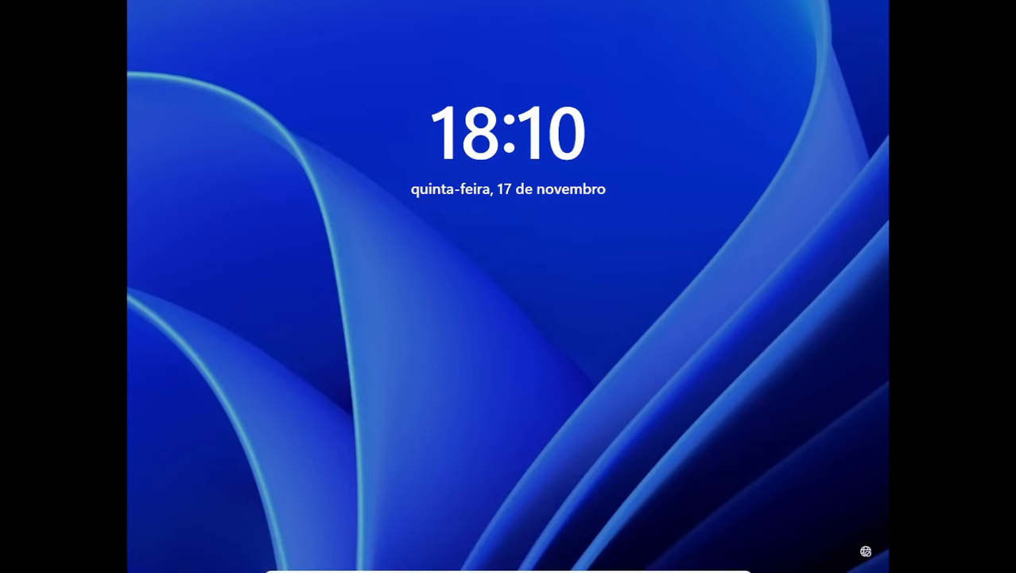
click(466, 268)
text(•••)
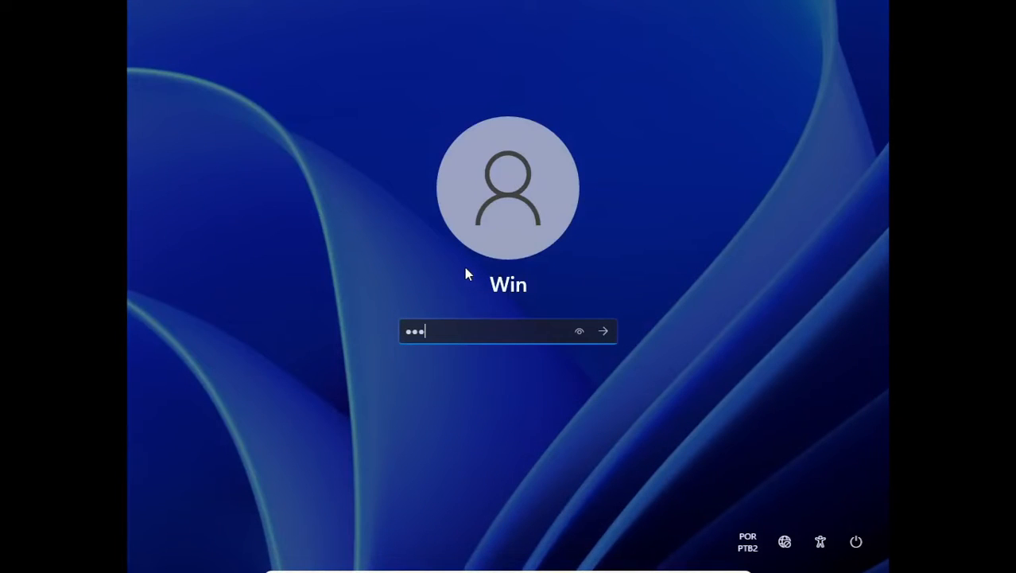
key(Return)
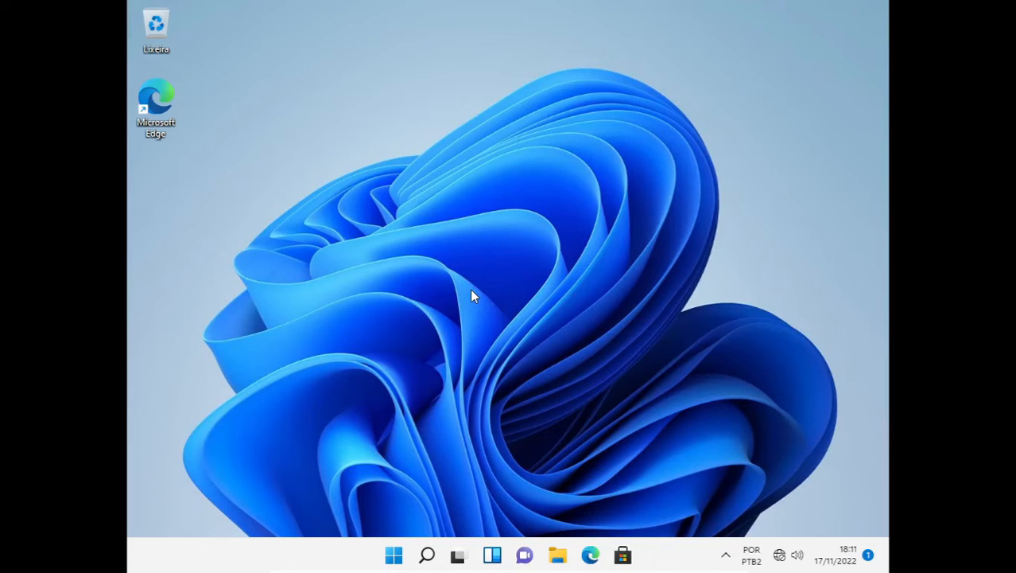
Restart Windows into Inicialização avançada from the Recuperação page of the system settings.
click(395, 556)
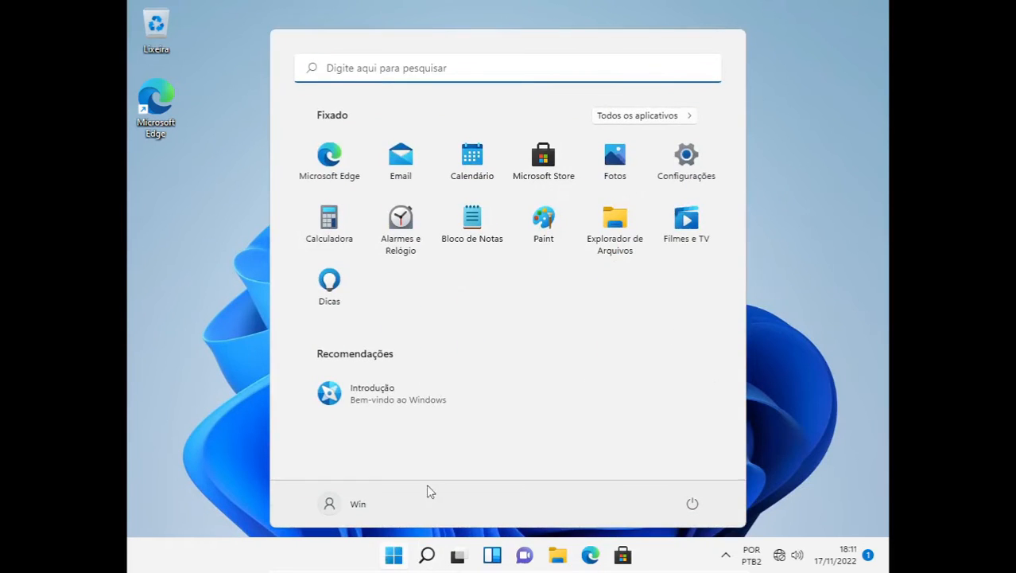
click(686, 159)
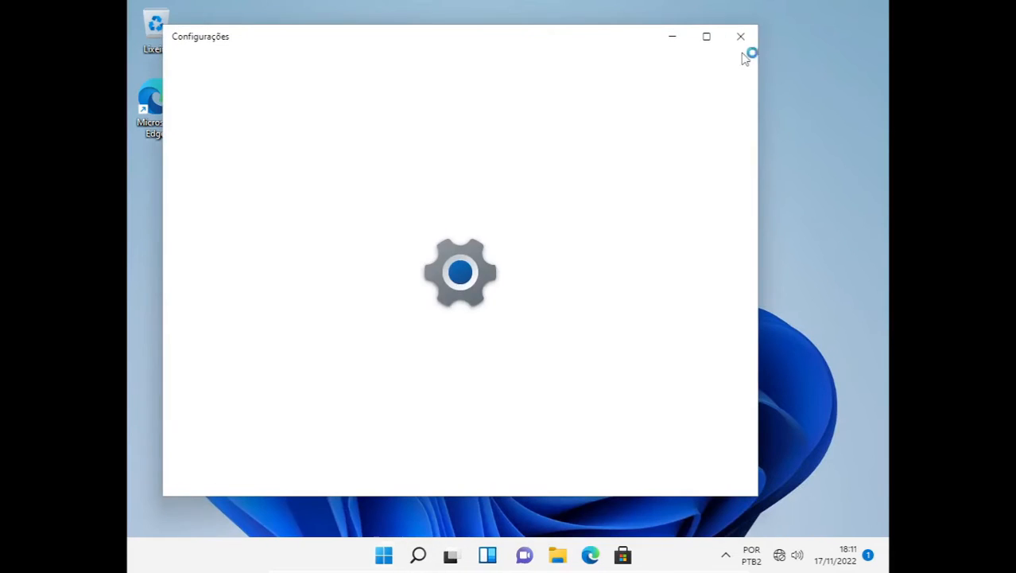
click(706, 41)
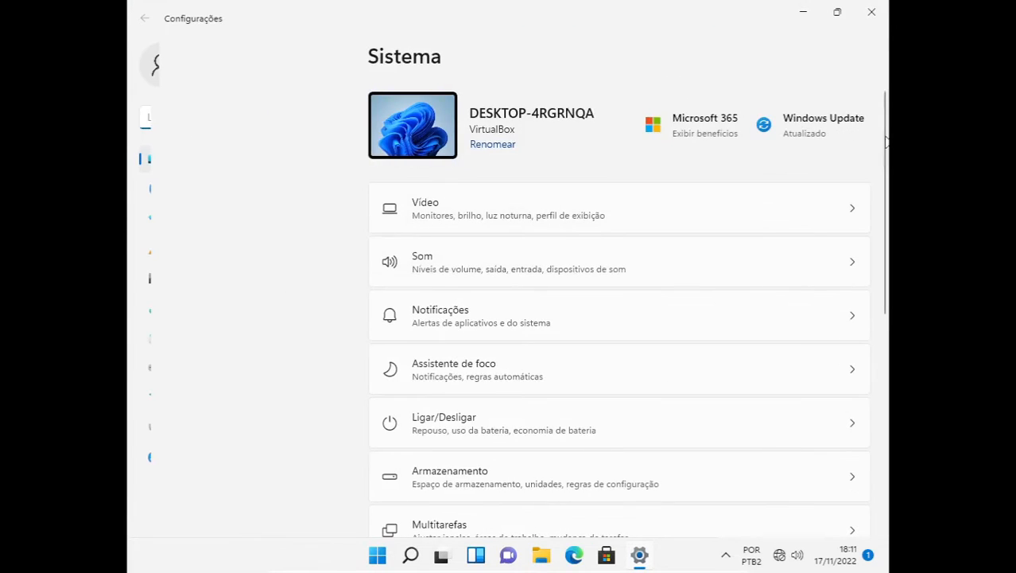
drag(885, 142, 853, 291)
click(465, 408)
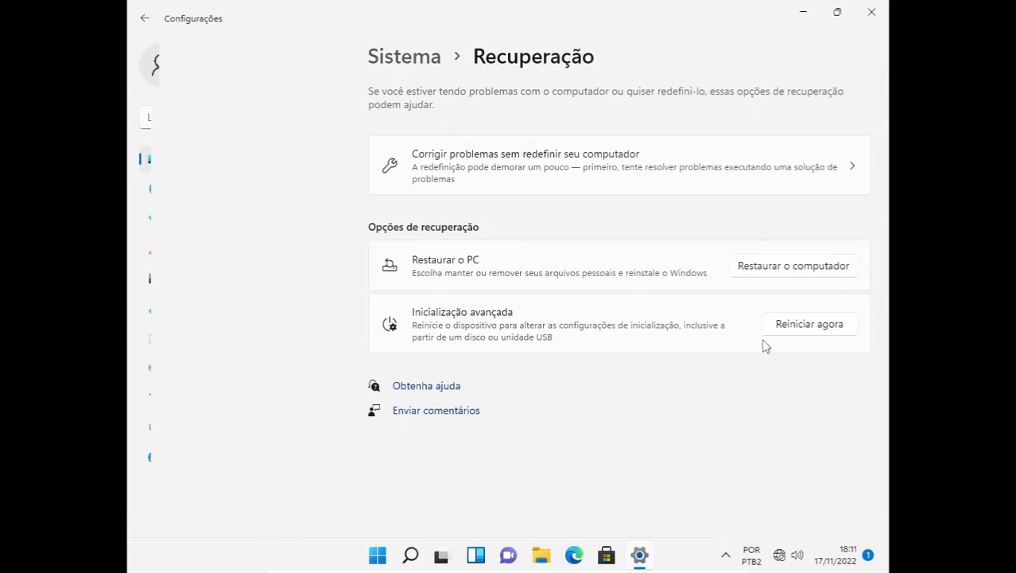
click(805, 328)
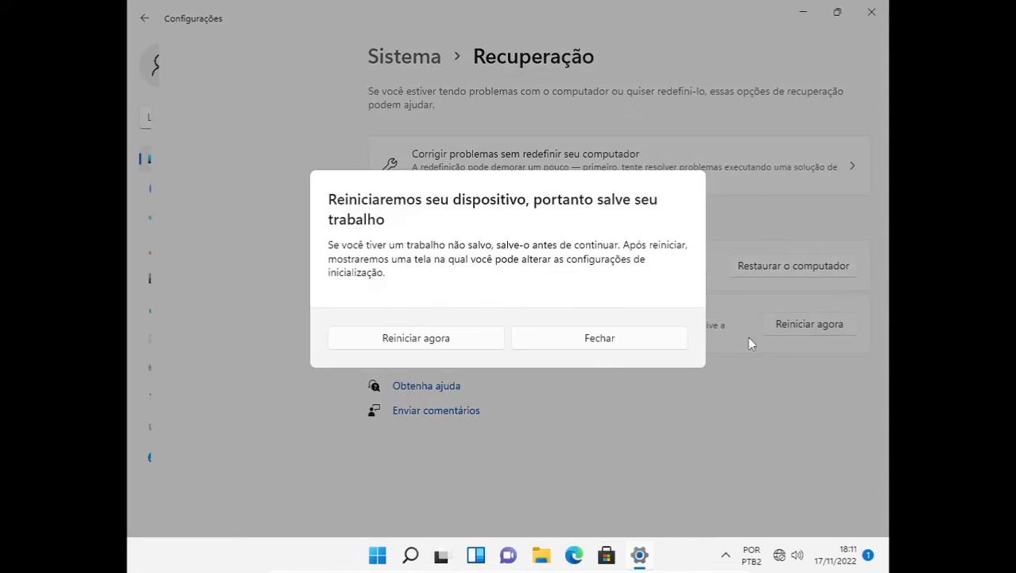
click(452, 337)
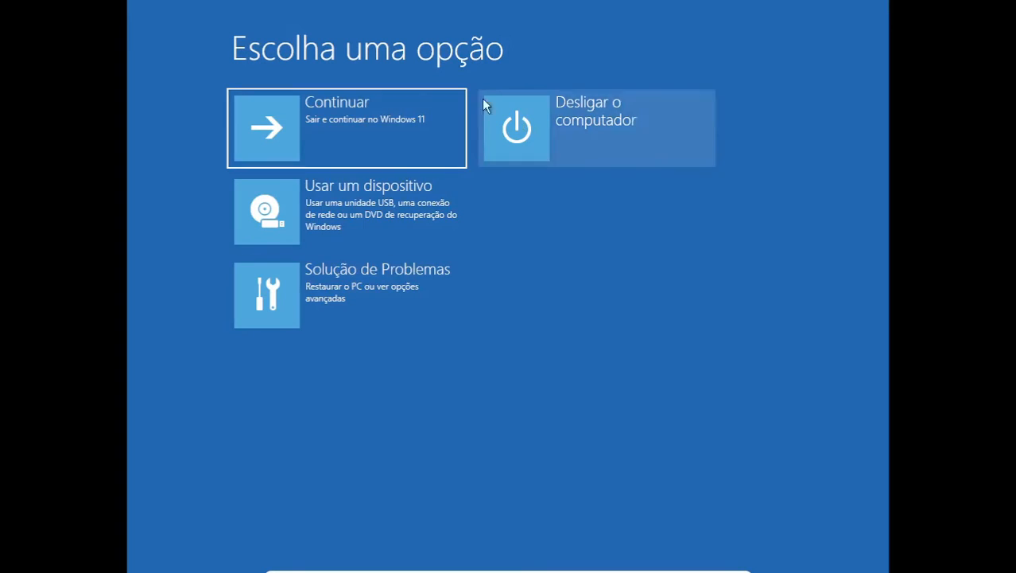
Restart into Configurações de Firmware UEFI through the advanced troubleshooting options.
click(307, 302)
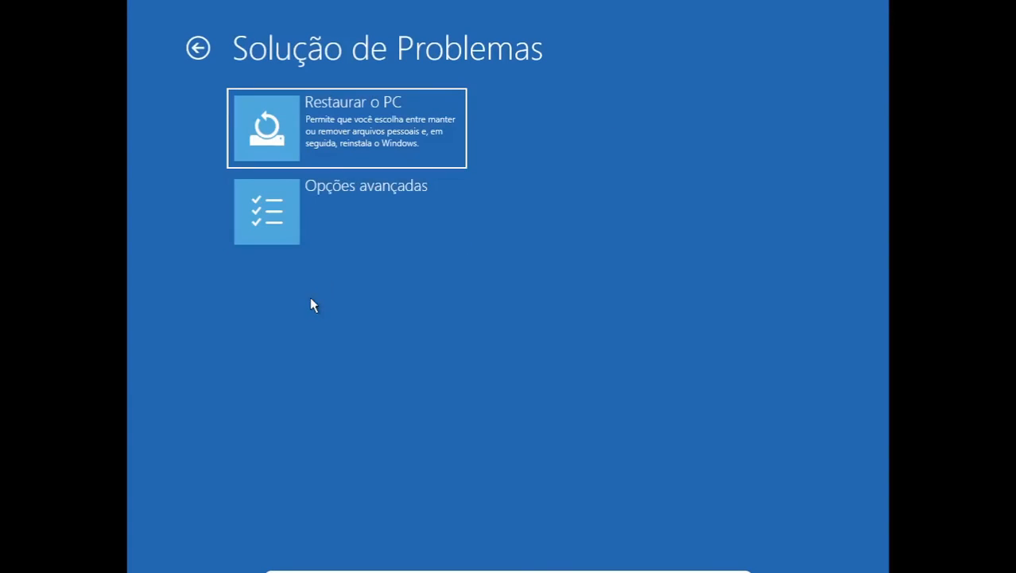
click(279, 208)
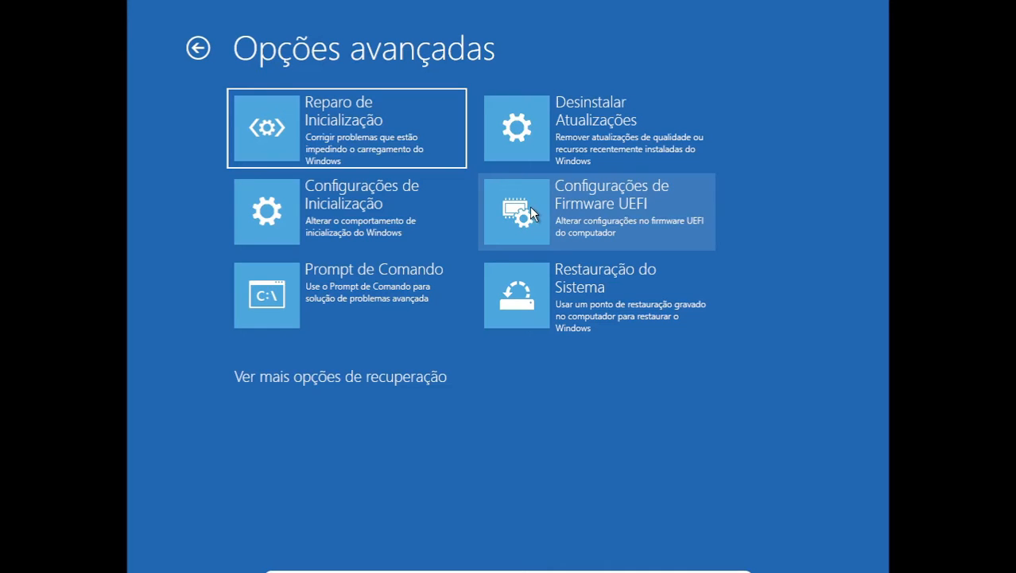
click(530, 206)
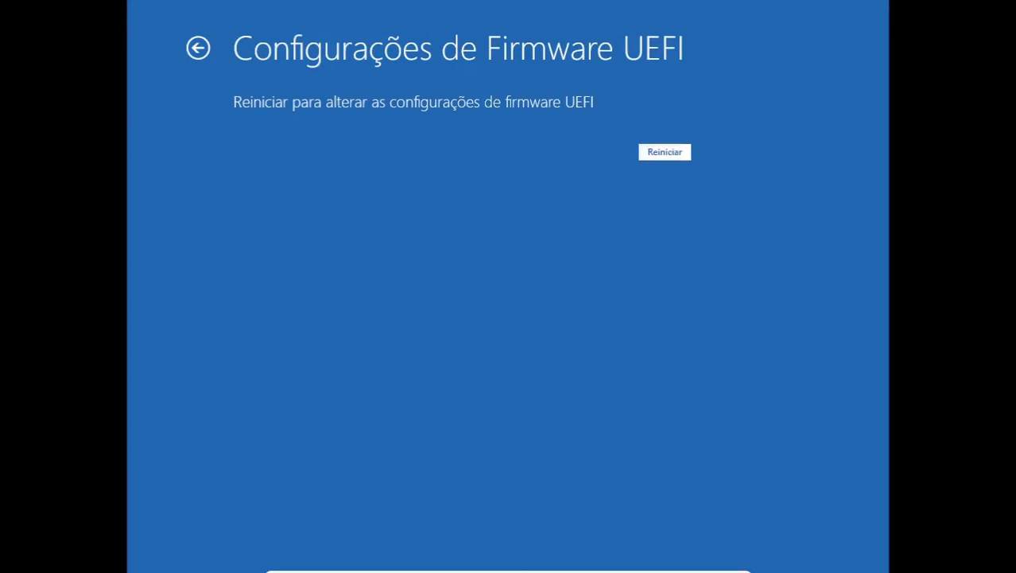
click(665, 152)
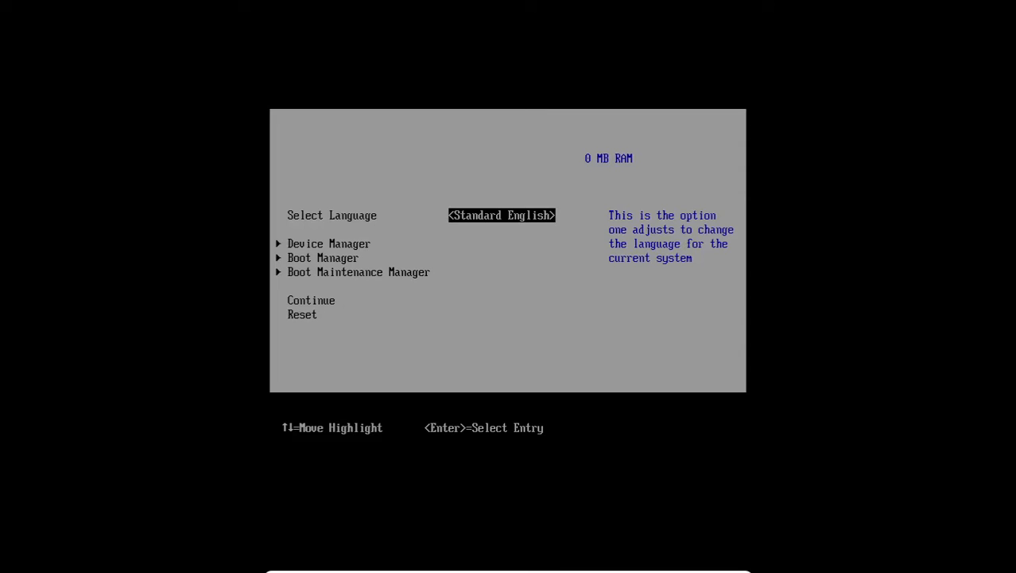
Enter the Boot Maintenance Manager from the firmware's main page.
key(Down)
key(Down)
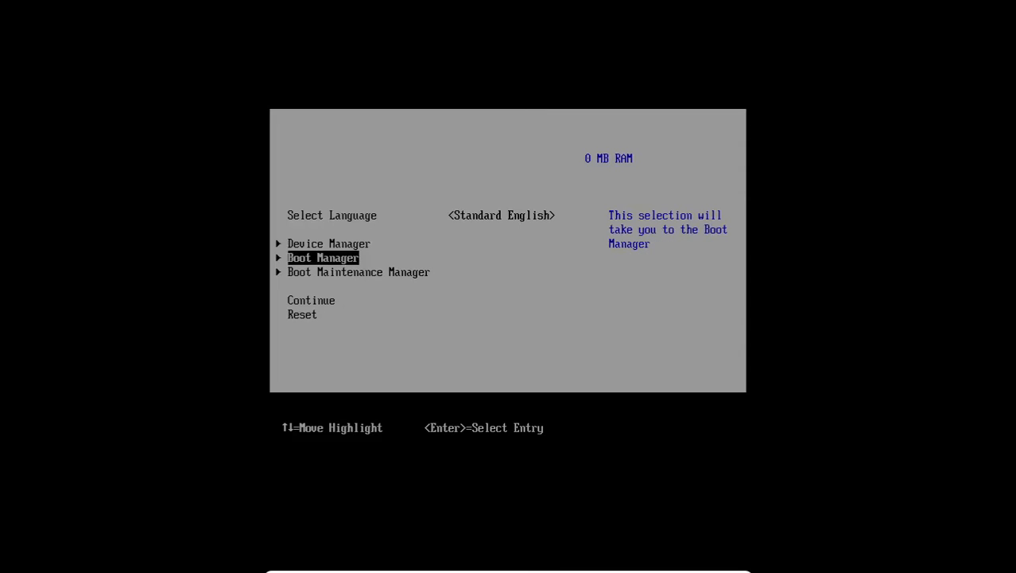
key(Down)
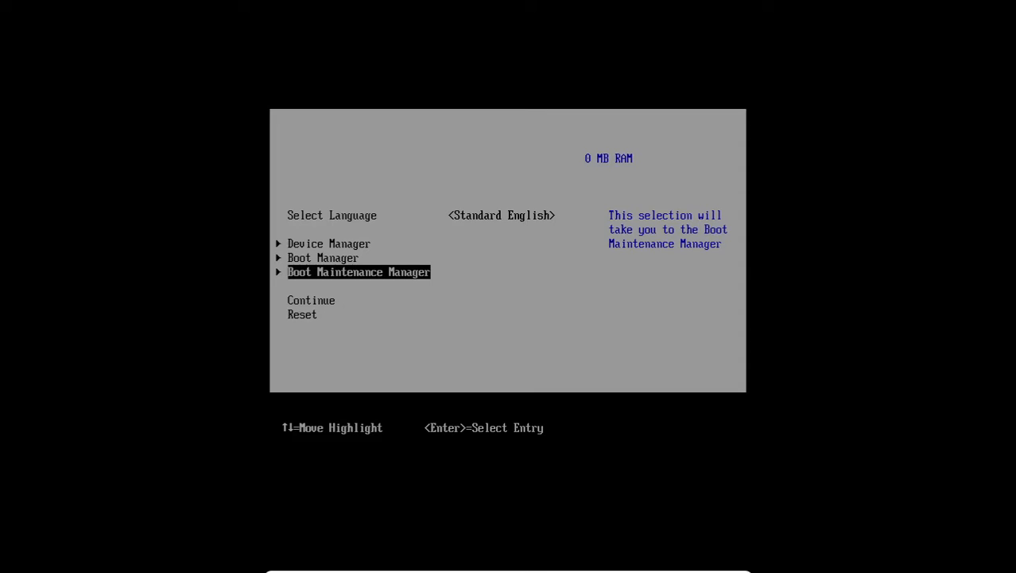
key(Return)
Open the Change Boot Order page within the Boot Options.
key(Down)
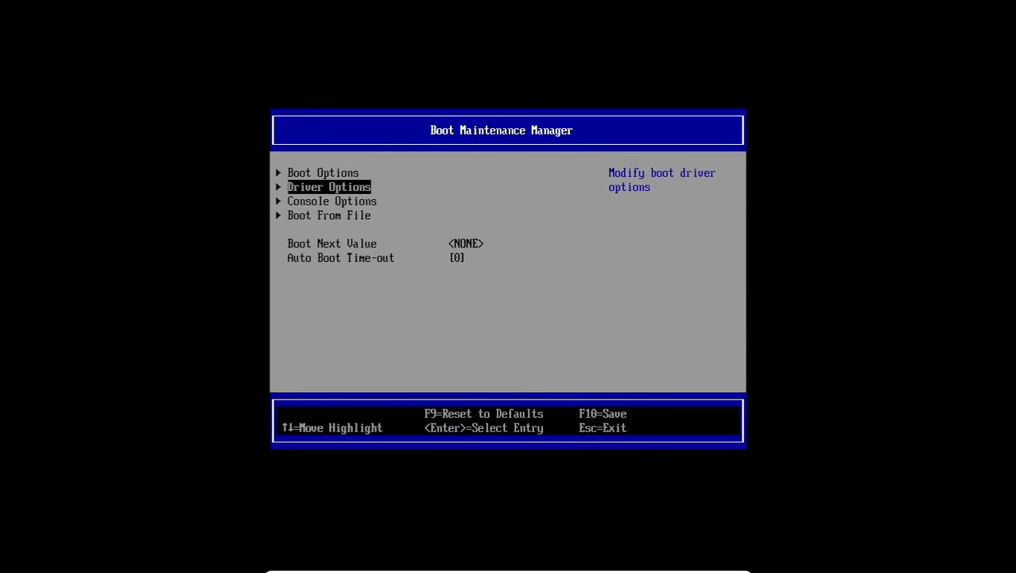
key(Down)
key(Up)
key(Up)
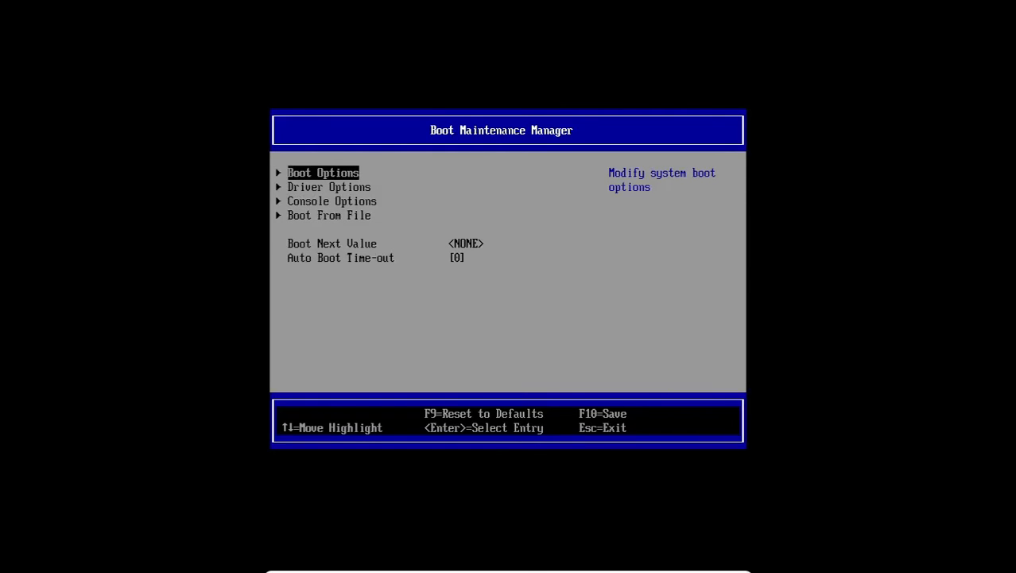
key(Return)
key(Down)
key(Down)
key(Down)
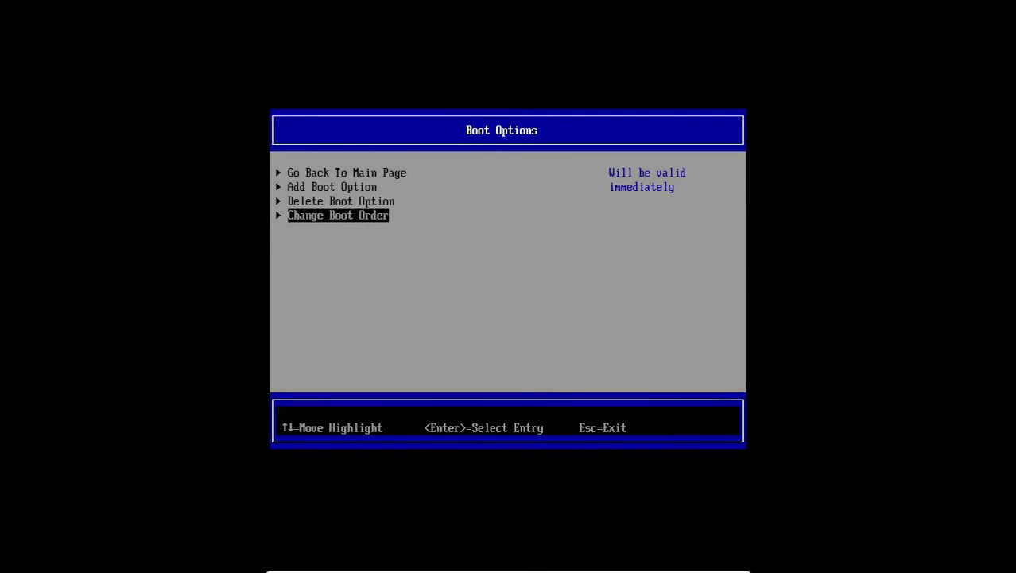
key(Return)
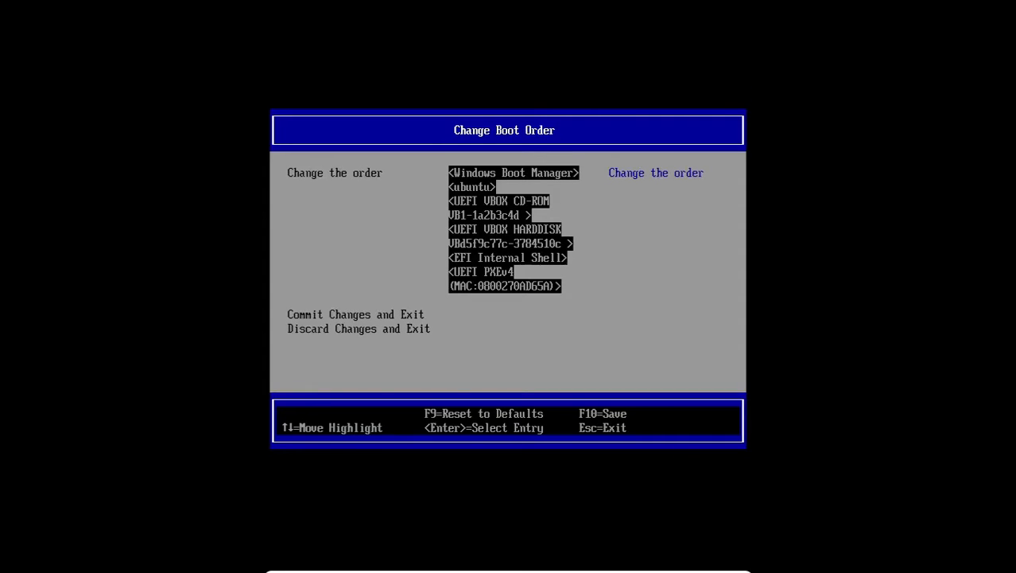
Move the ubuntu entry above Windows Boot Manager in the boot order list.
key(Return)
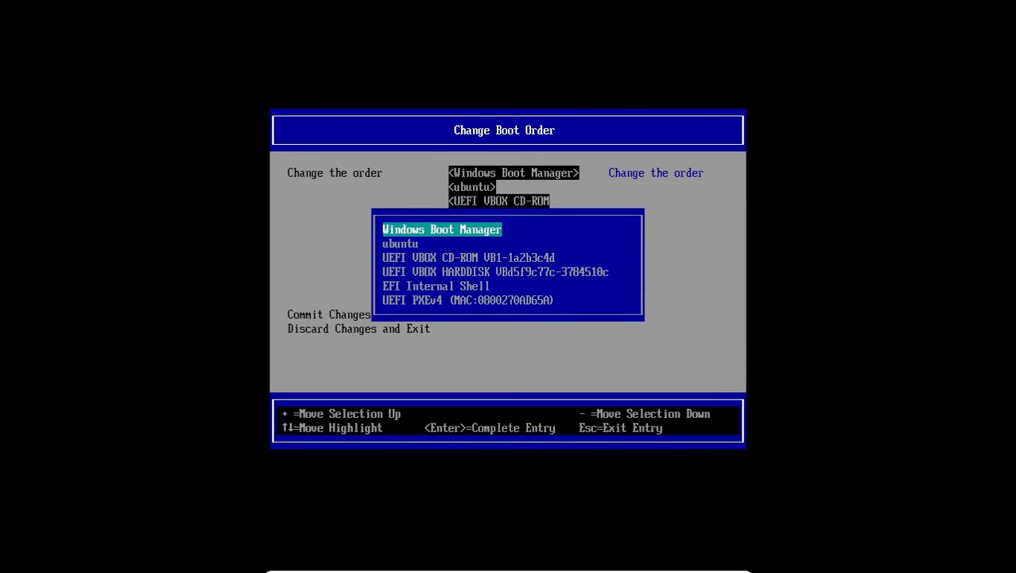
key(Down)
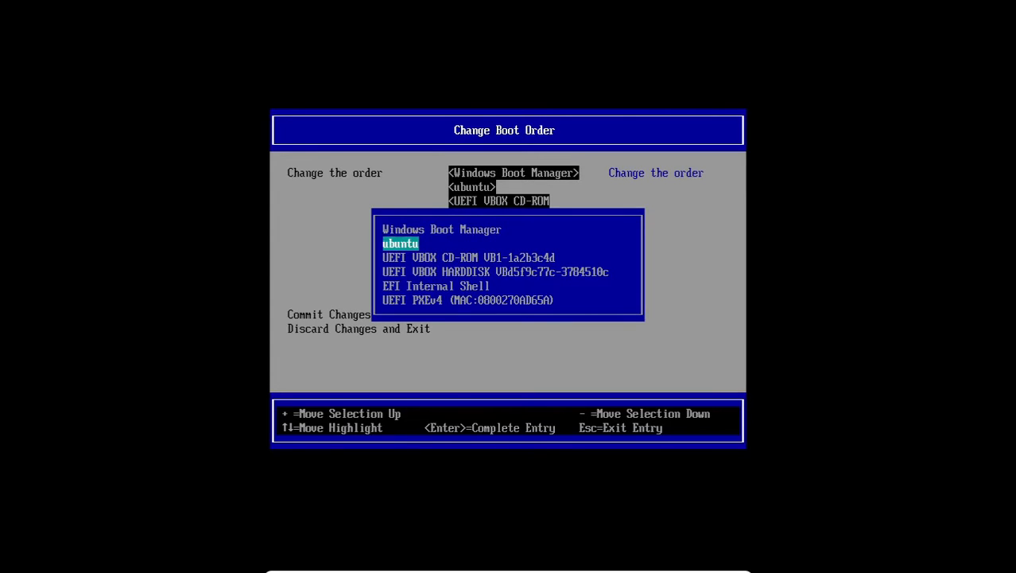
key(Down)
key(Down)
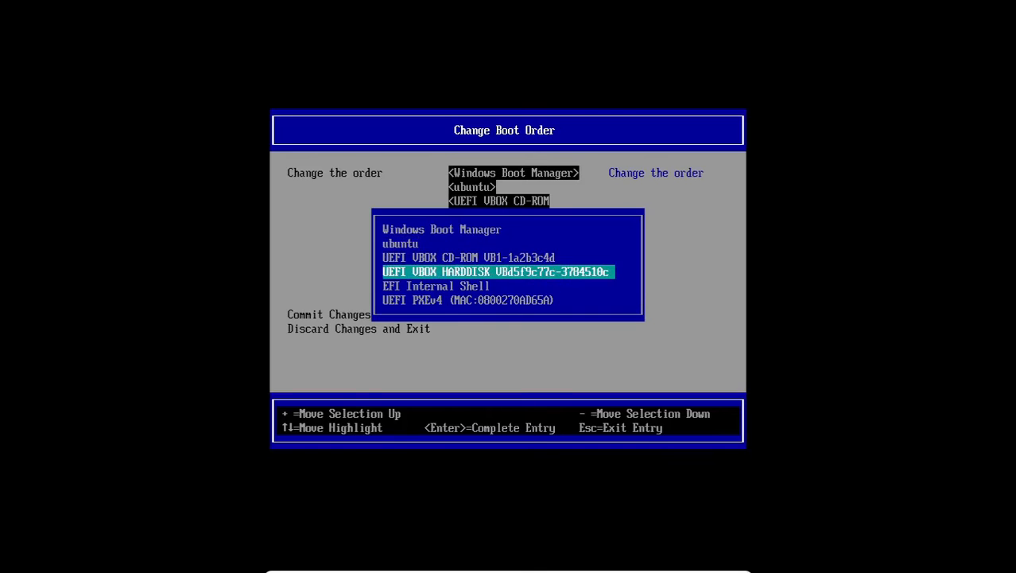
key(Up)
key(Up)
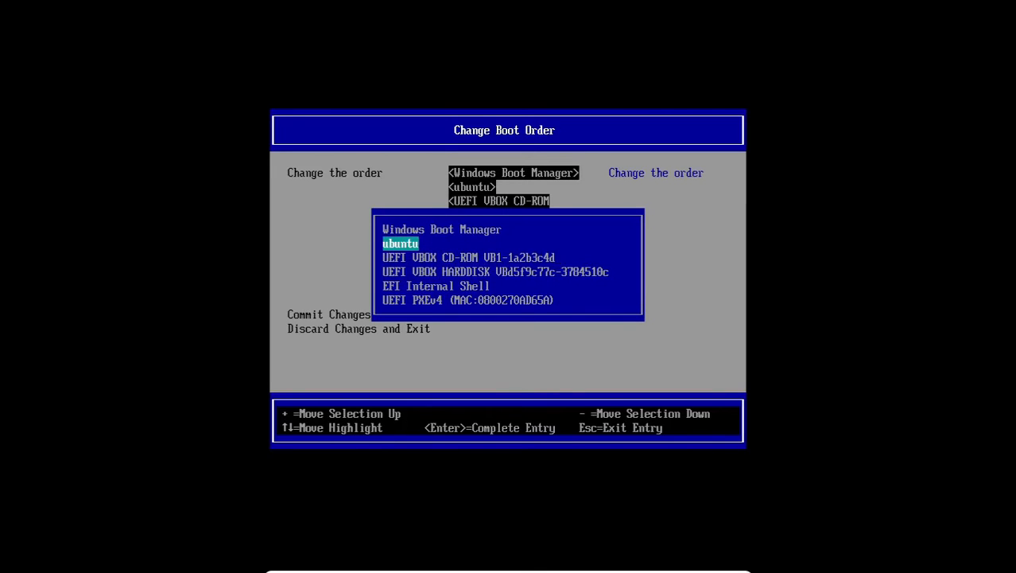
key(Down)
key(Down)
key(Down)
key(Up)
key(Up)
key(Up)
key(plus)
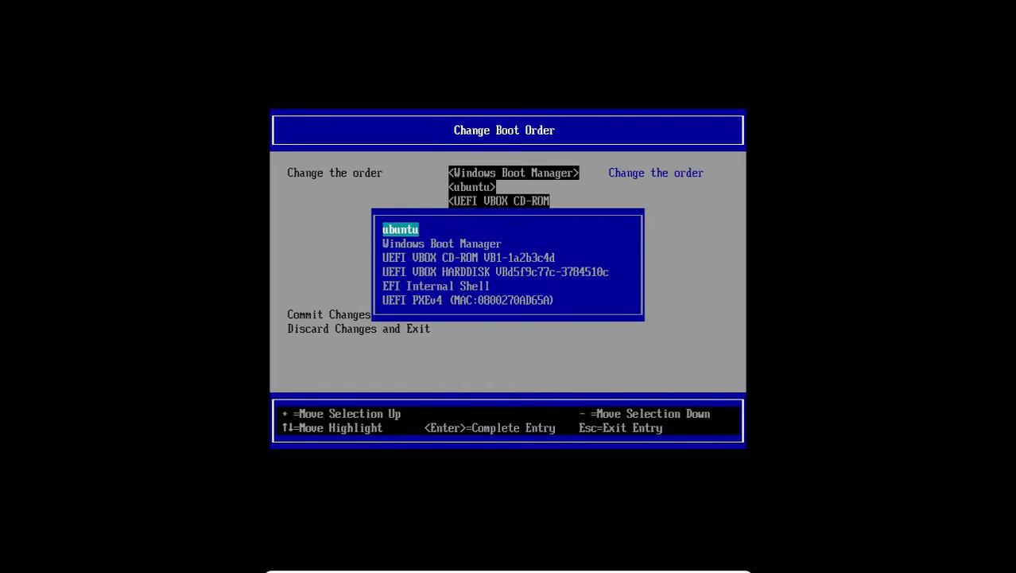
Move the UEFI VBOX CD-ROM entry to the first position of the boot order, above ubuntu.
key(Down)
key(Down)
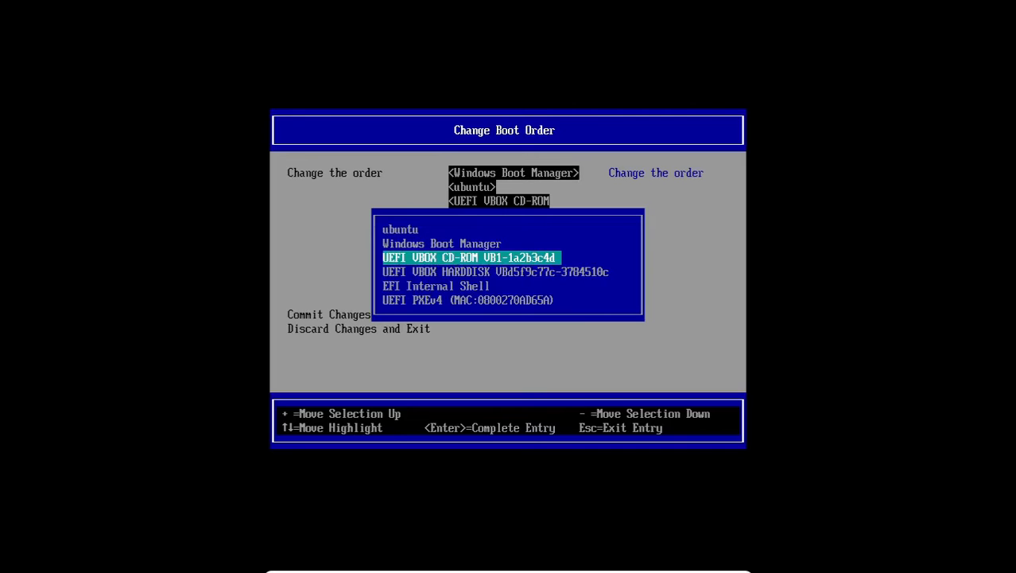
key(plus)
key(plus)
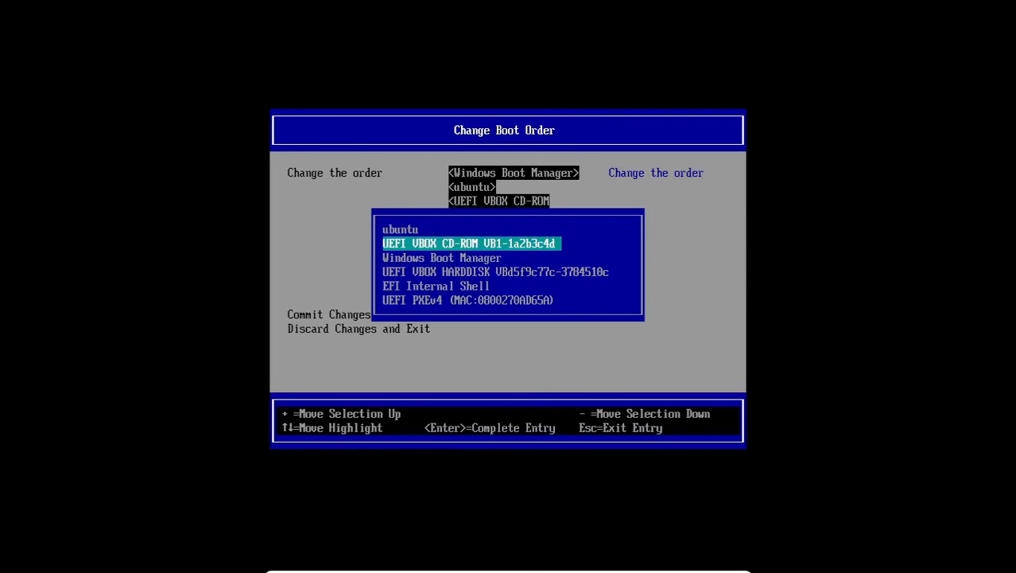
key(Down)
key(Down)
key(Down)
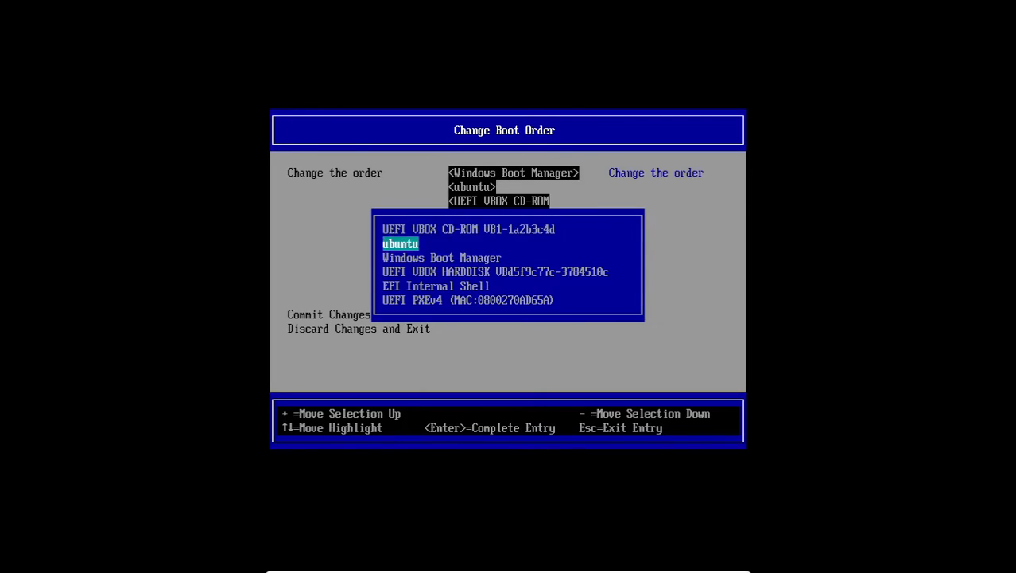
Review the rearranged boot order list, from the CD-ROM and ubuntu entries down to the hard disk entry.
key(Down)
key(Up)
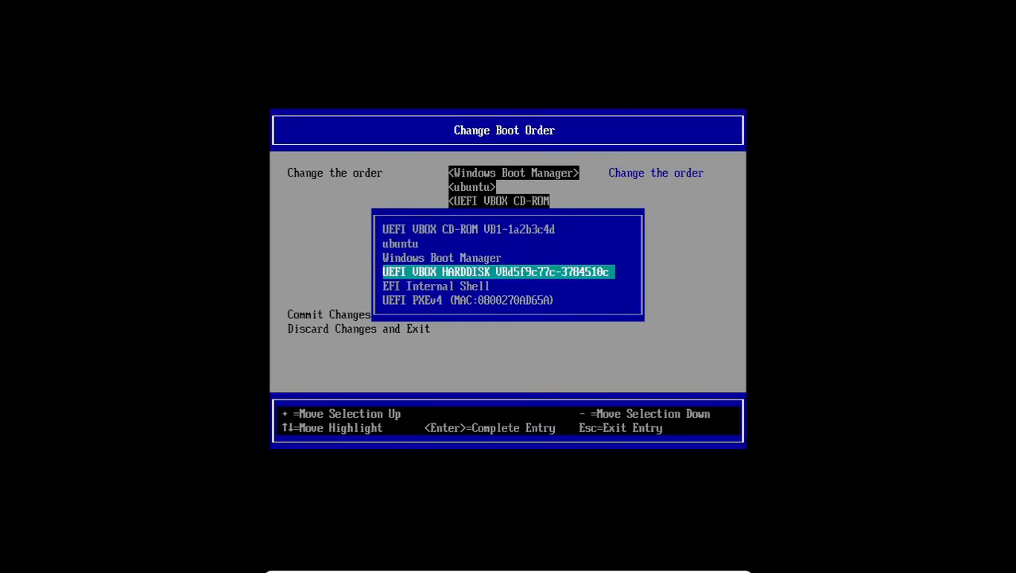
key(Up)
key(Up)
key(Up)
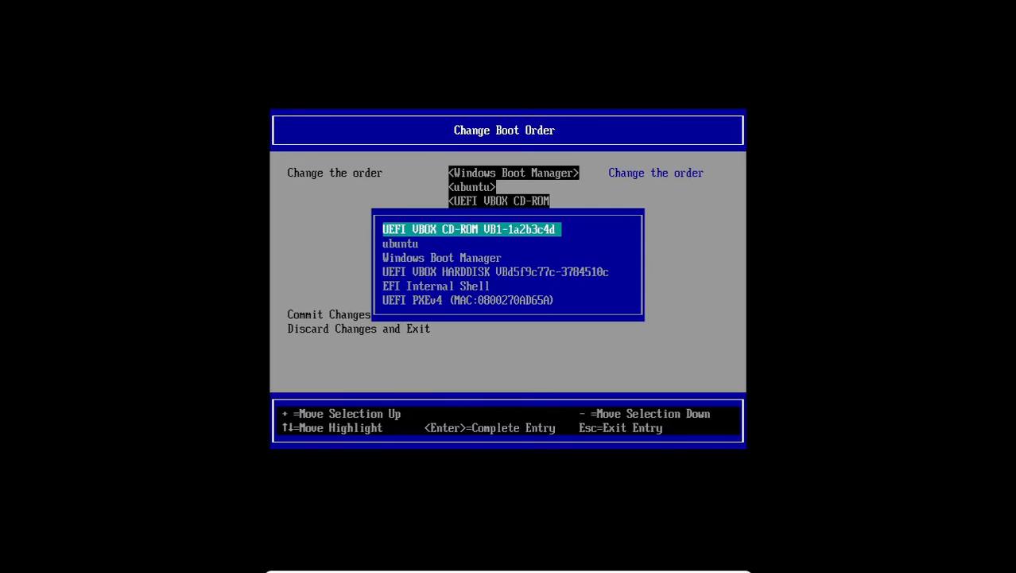
key(Down)
key(Up)
key(Down)
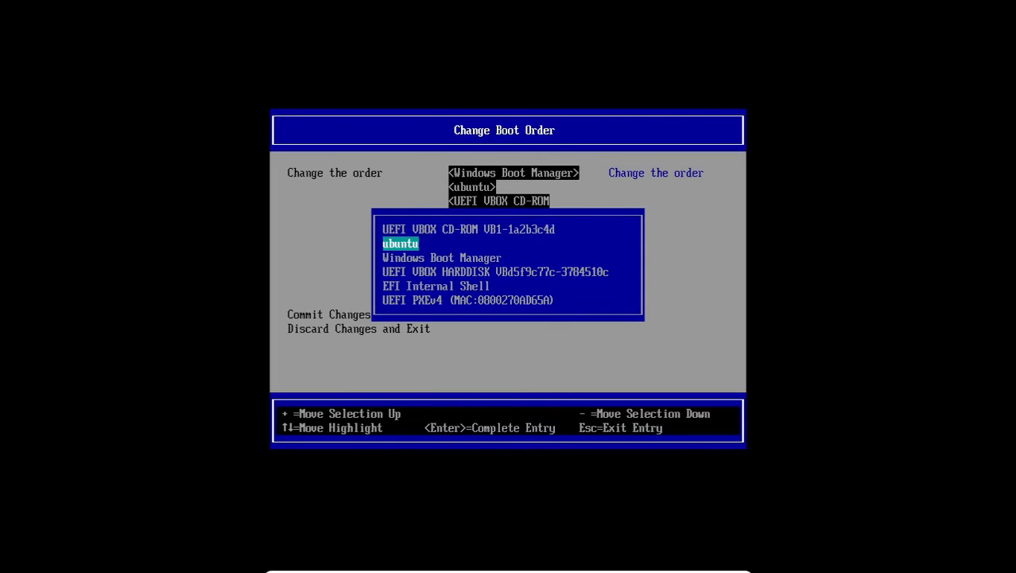
key(Up)
key(Down)
key(Up)
key(Down)
key(Up)
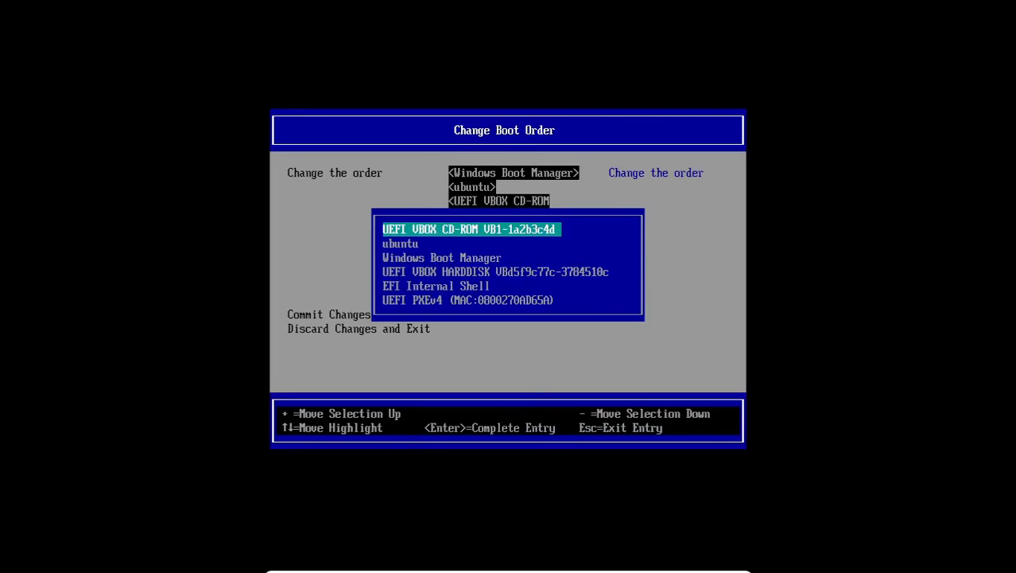
Accept the new boot order with the CD-ROM first and save the configuration changes.
key(Return)
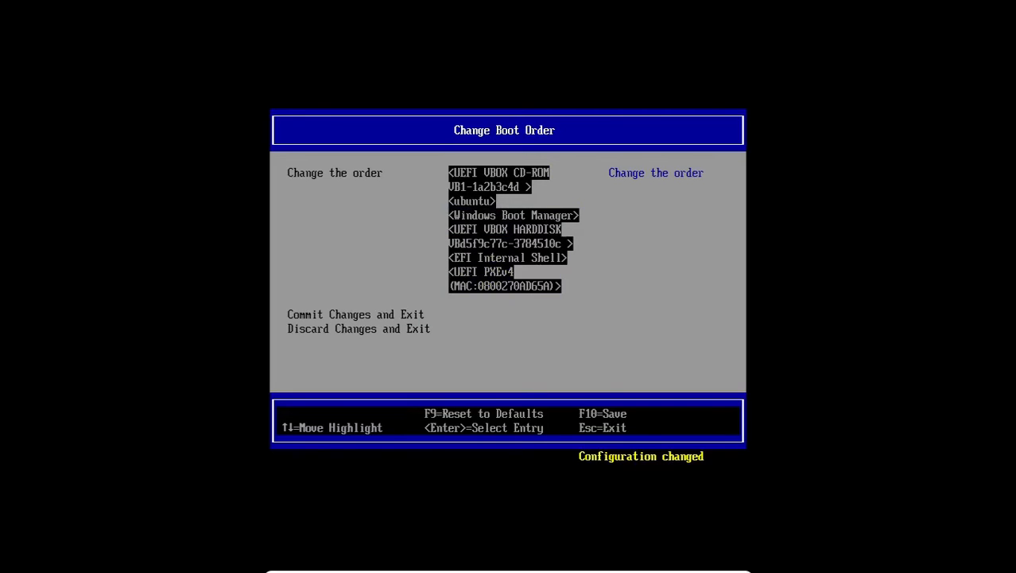
key(F10)
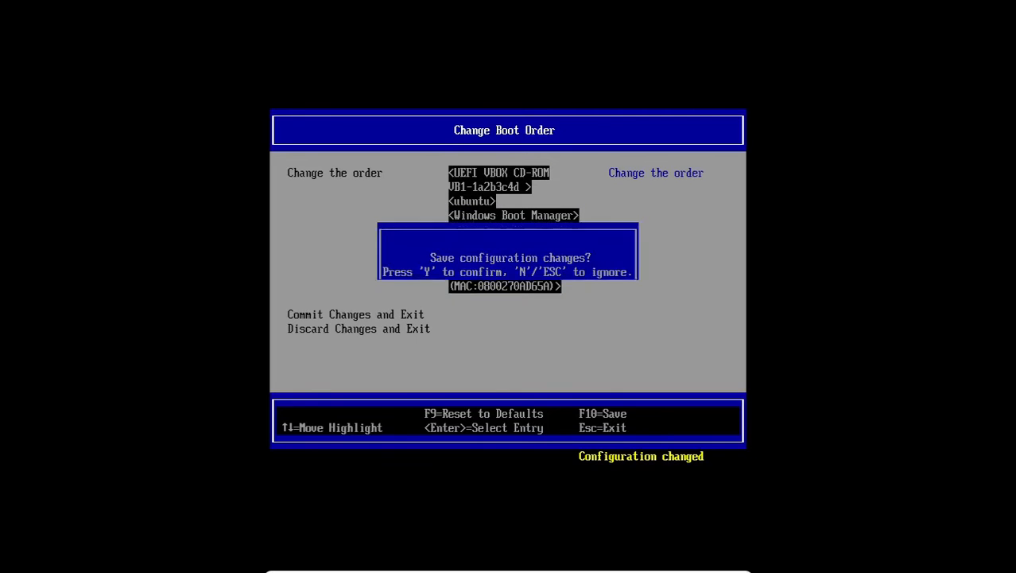
key(y)
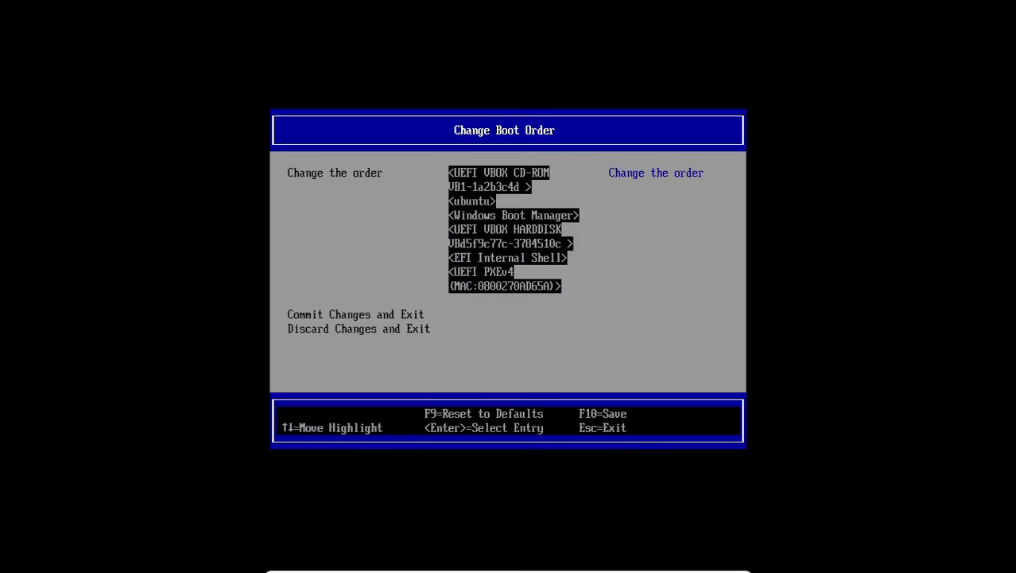
Return to the firmware's main page and reset the virtual machine.
key(Escape)
key(Escape)
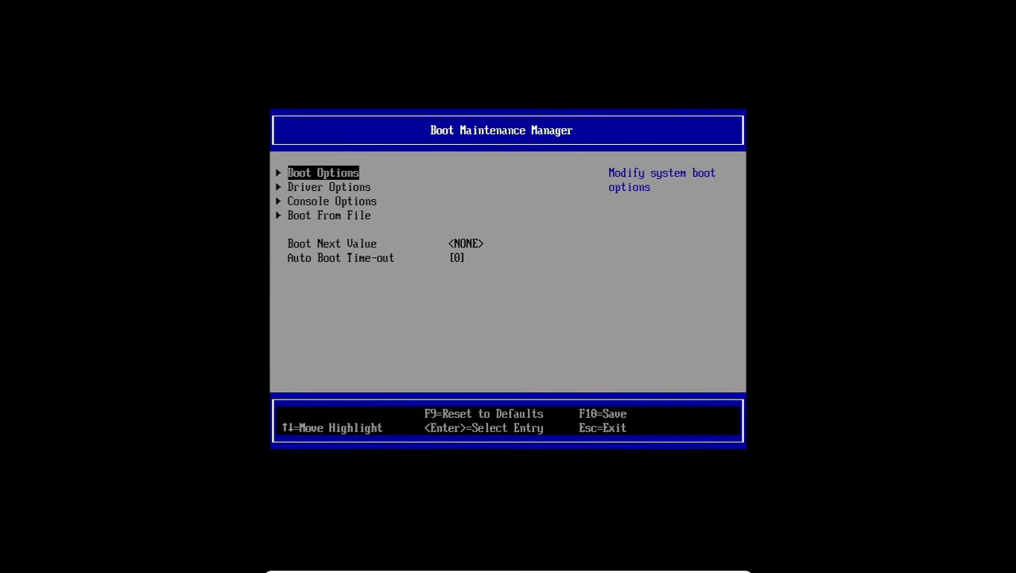
key(Escape)
key(Down)
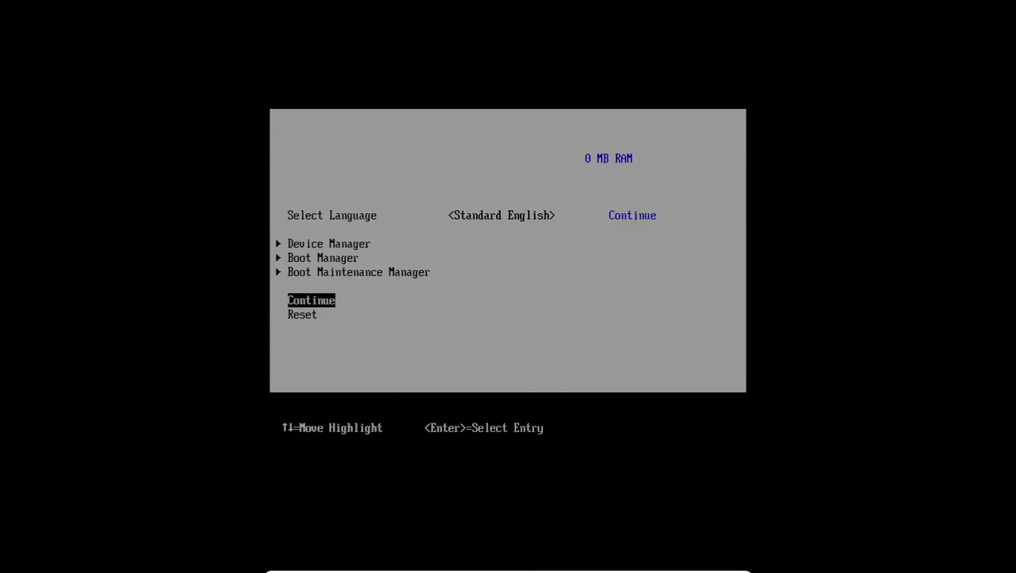
key(Down)
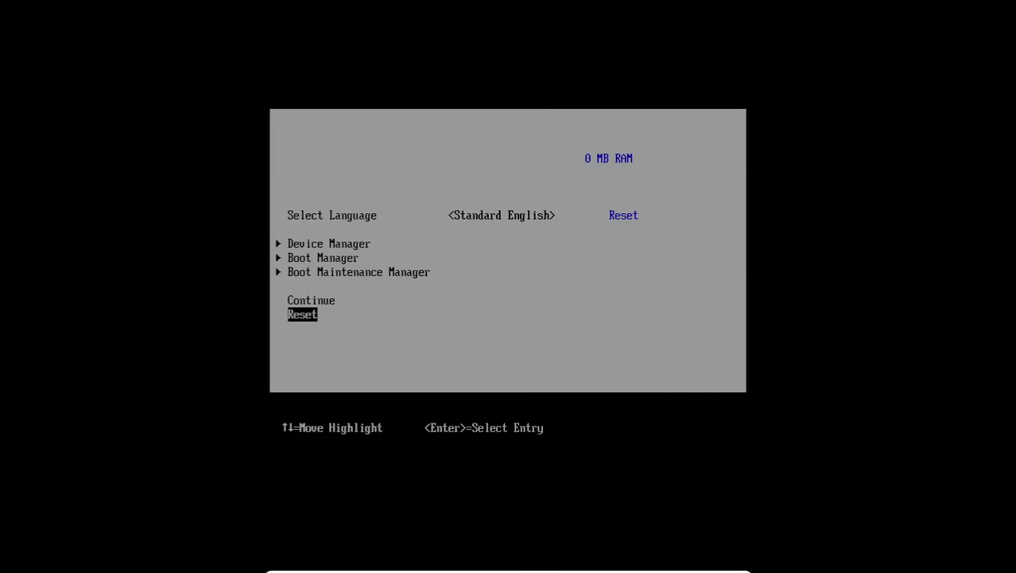
key(Return)
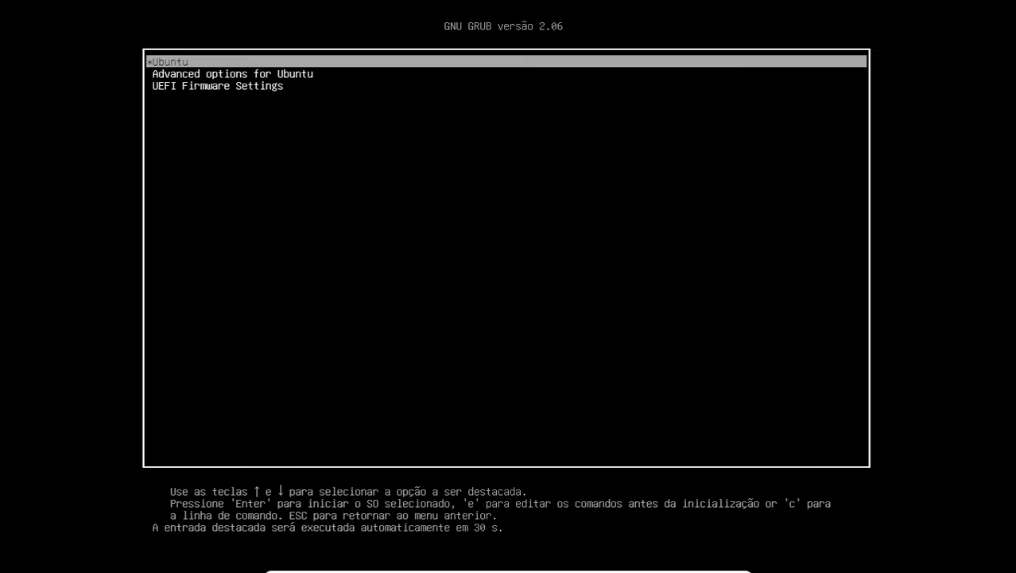
Leave the virtual machine's full-screen mode and check which disc image is loaded in the optical drive.
key(Down)
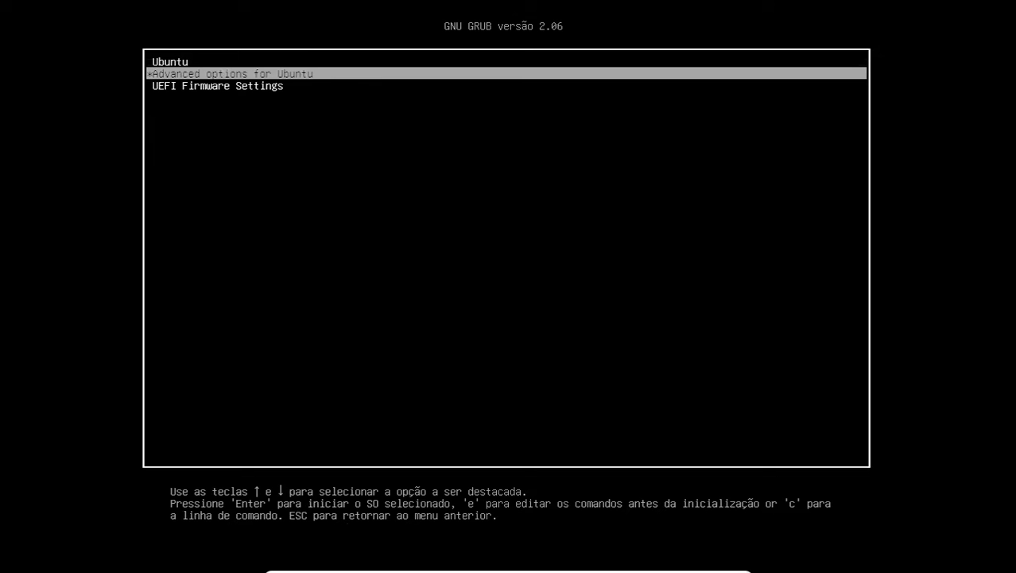
key(Control_R+f)
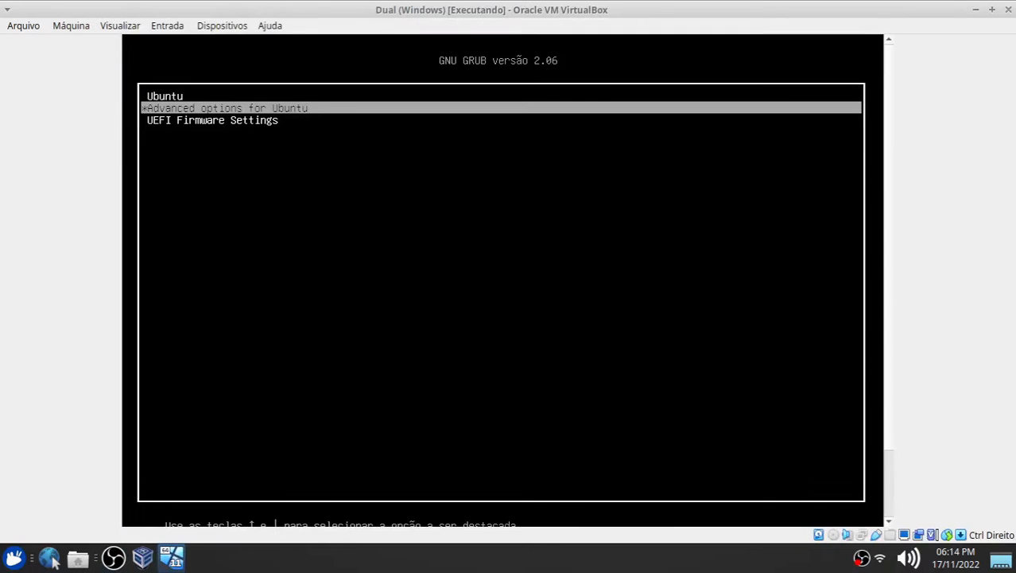
click(223, 25)
mouse_move(373, 40)
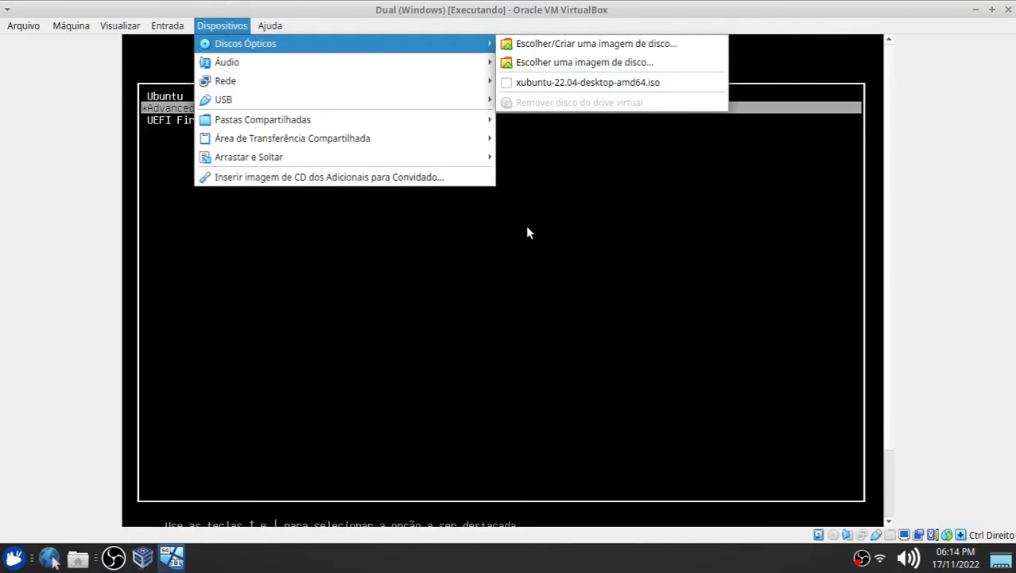
click(485, 227)
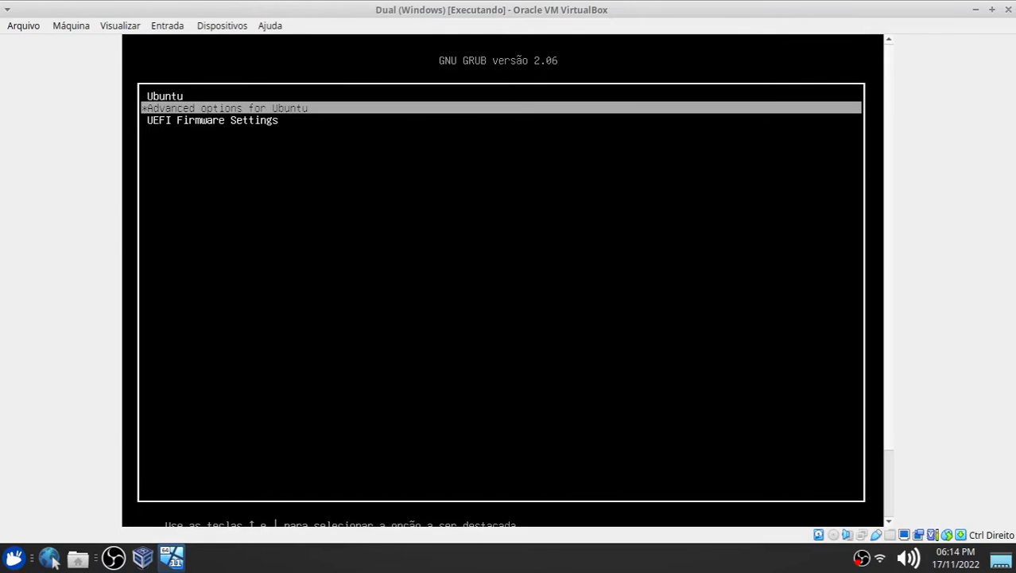
Boot the Ubuntu entry from the GRUB menu.
key(Down)
key(Up)
key(Up)
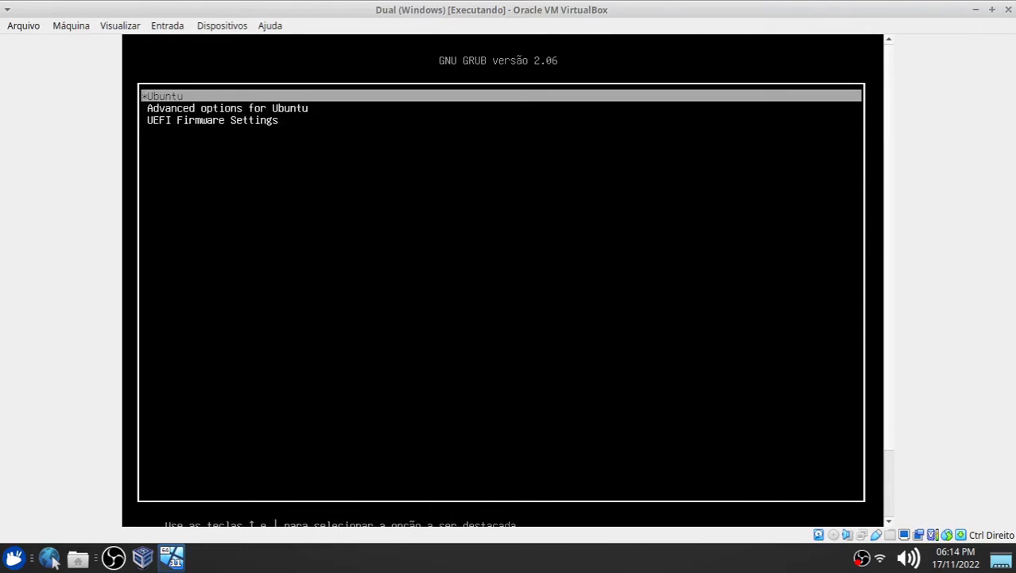
key(Down)
key(Down)
key(Up)
key(Up)
key(Down)
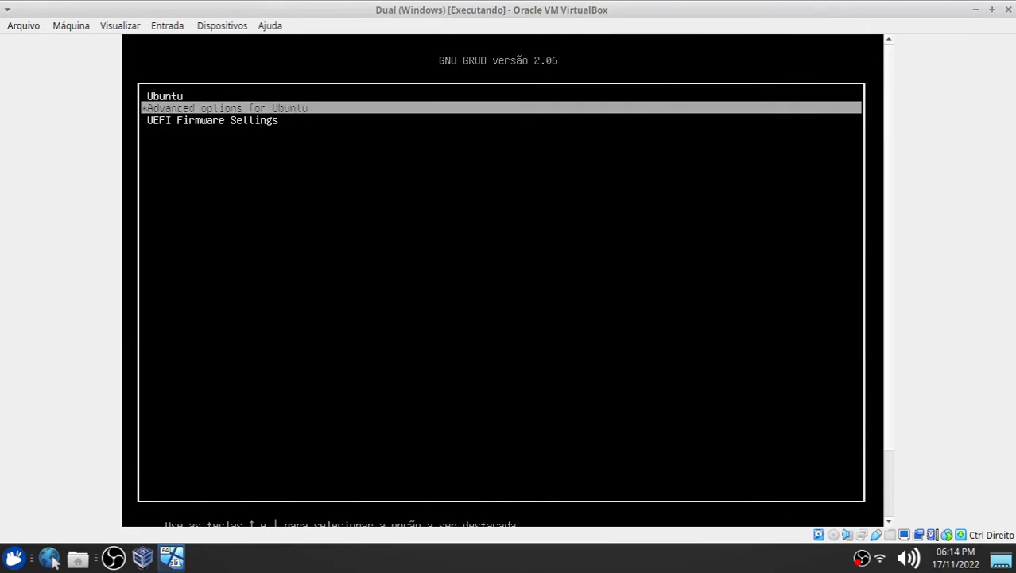
key(Down)
key(Up)
key(Up)
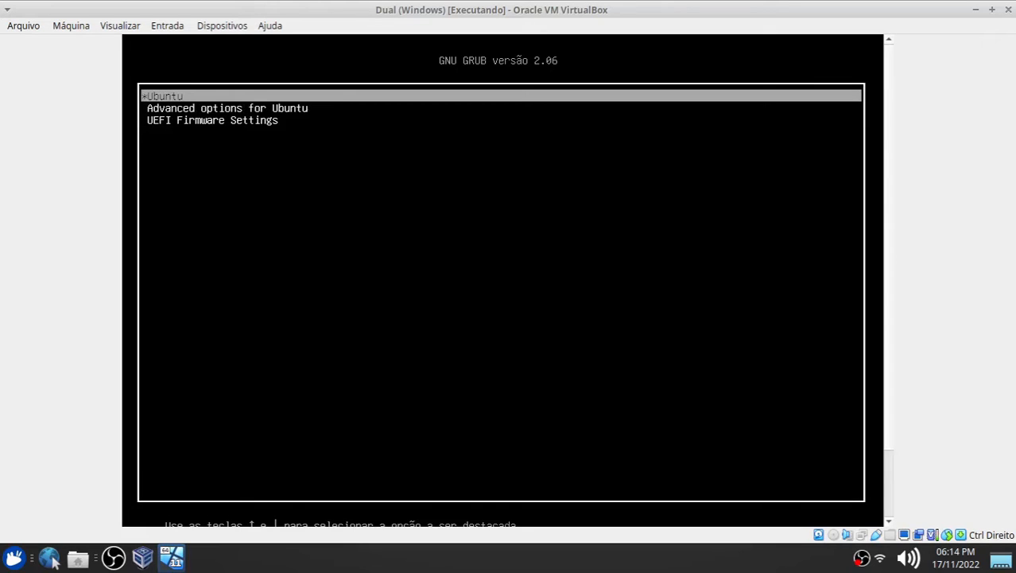
key(Return)
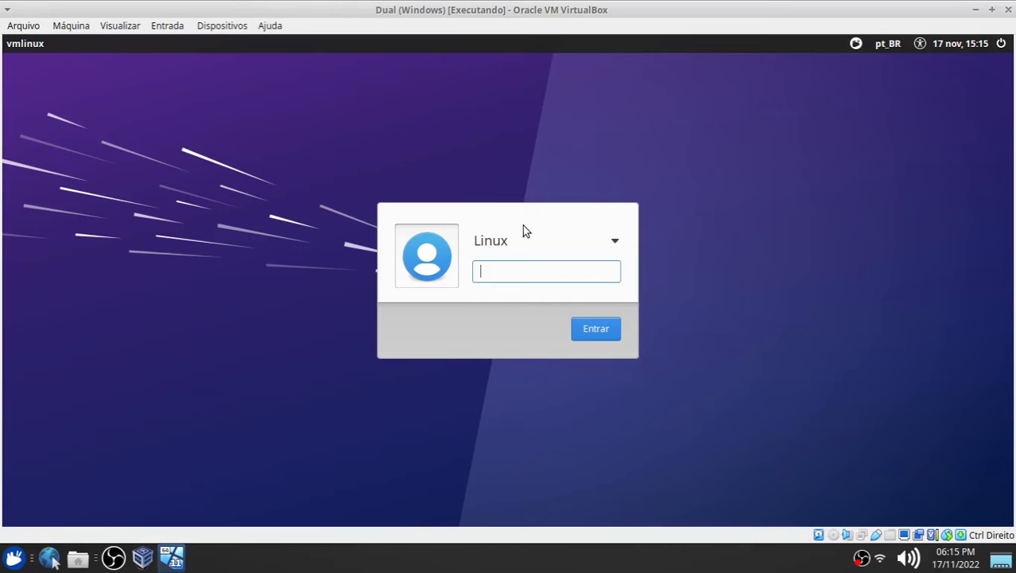
Restart the system from the Ubuntu login screen and confirm the restart.
click(1002, 44)
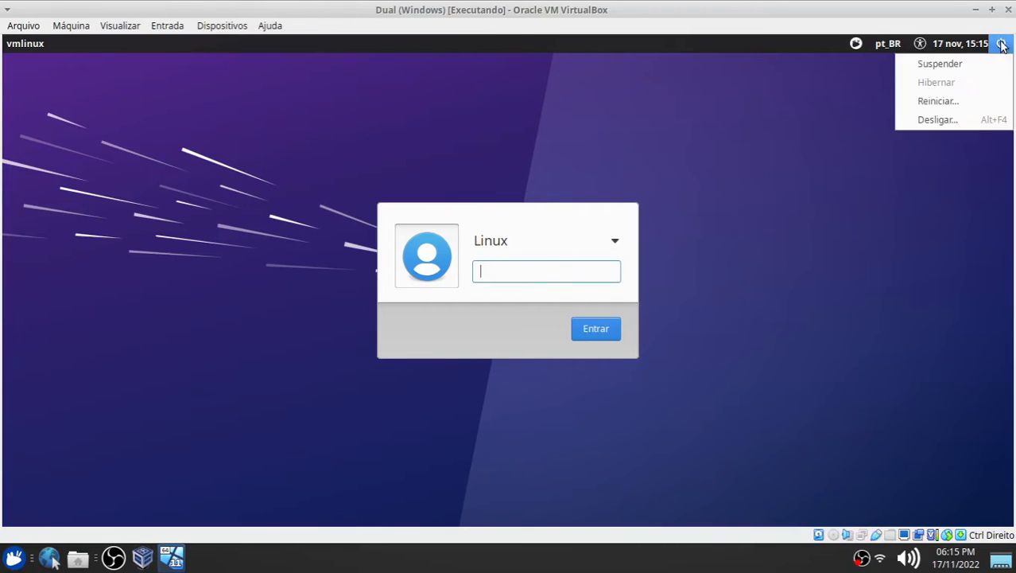
click(960, 107)
click(653, 320)
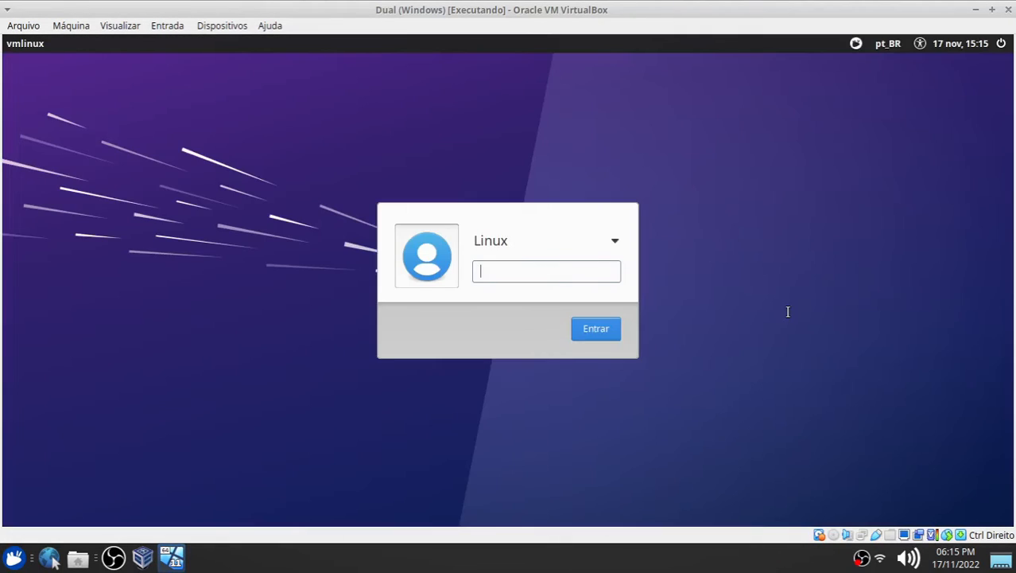
Restart the virtual machine from the login screen and interrupt its startup to enter the UEFI firmware.
click(1001, 45)
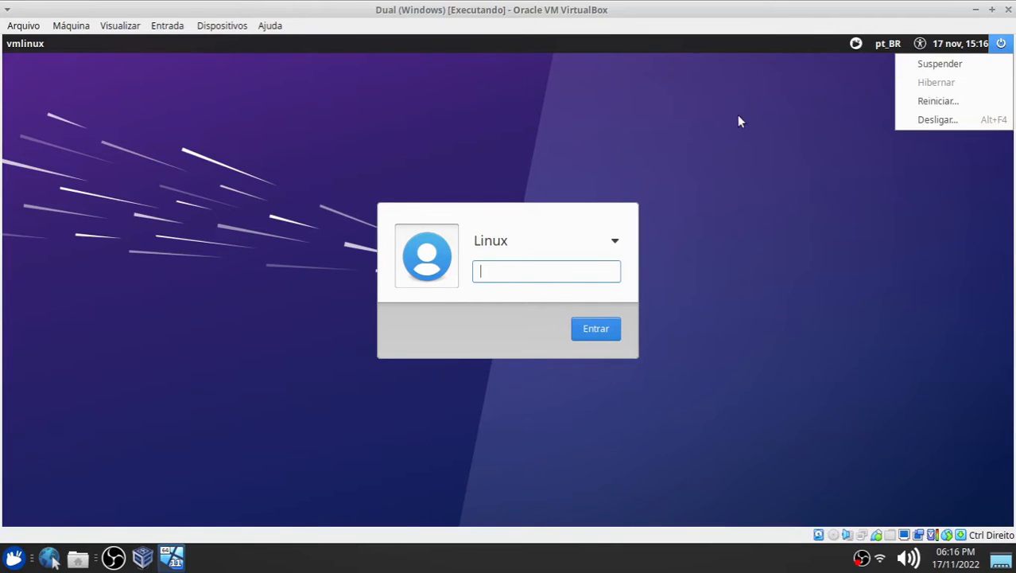
click(925, 102)
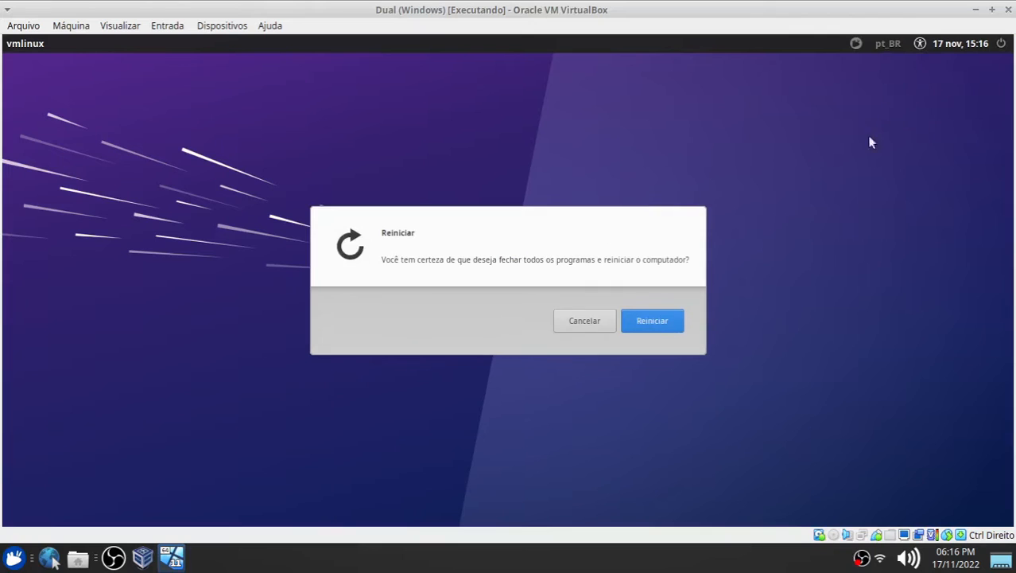
click(660, 322)
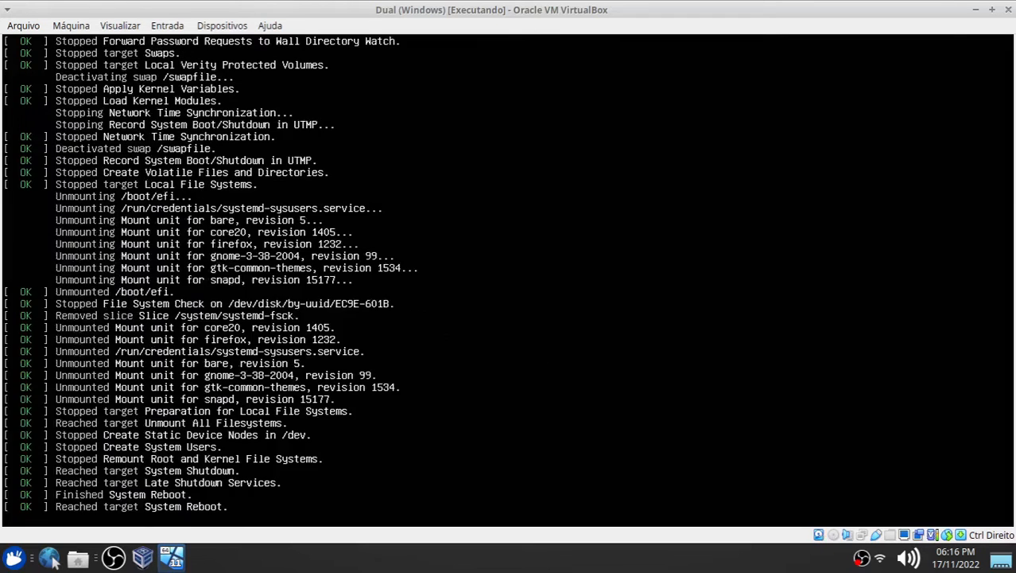
click(503, 342)
key(Escape)
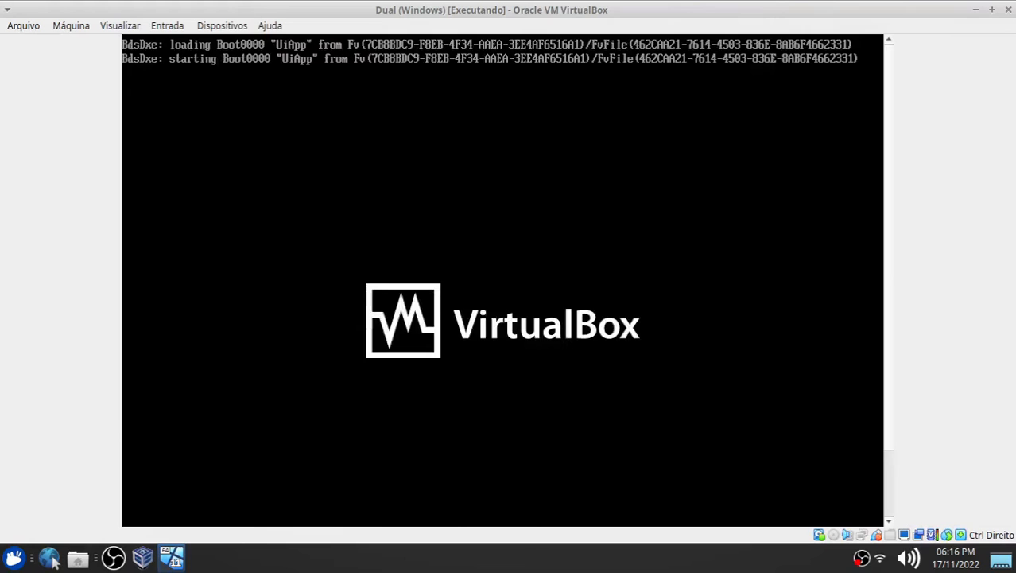
Reset the machine from the firmware's main page to boot through the saved boot order.
key(Down)
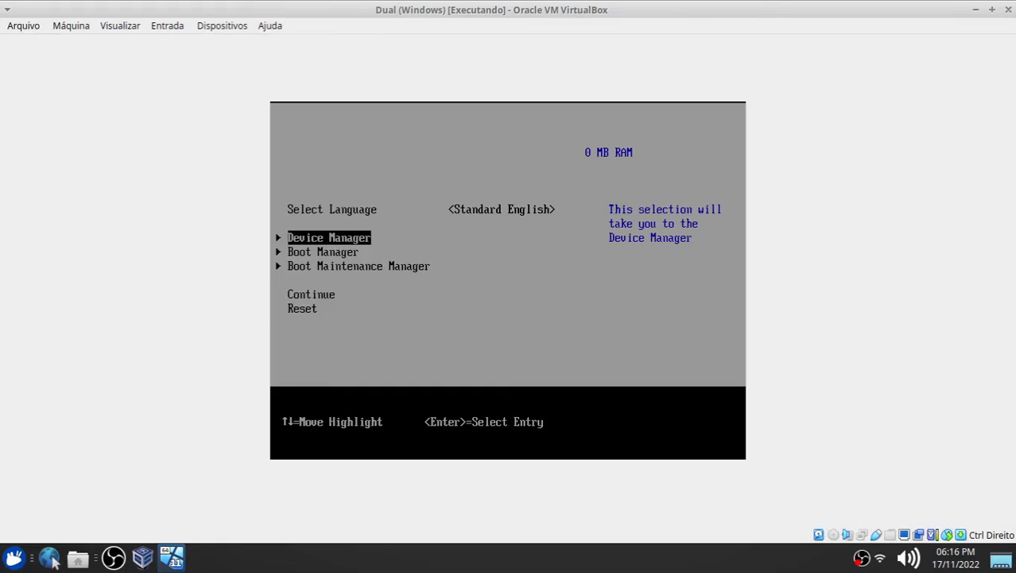
key(Down)
key(Down)
key(Down)
key(Down)
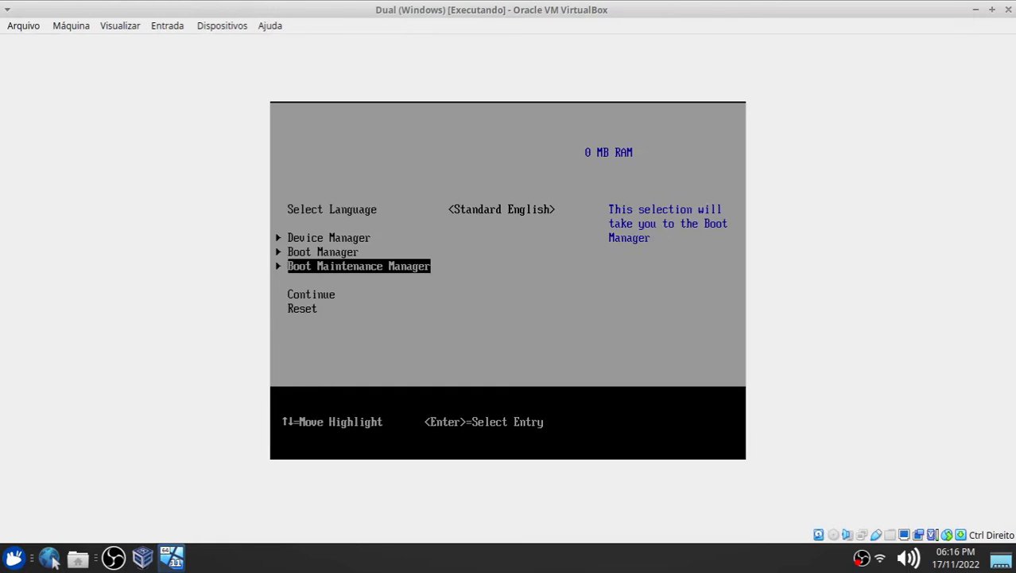
key(Return)
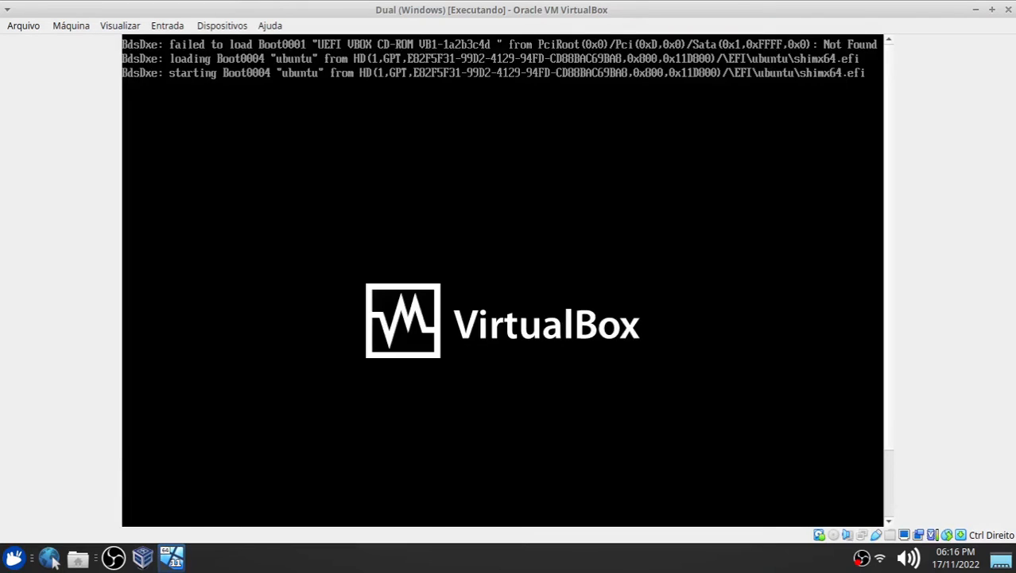
Open the UEFI Firmware Settings from the GRUB menu.
key(Down)
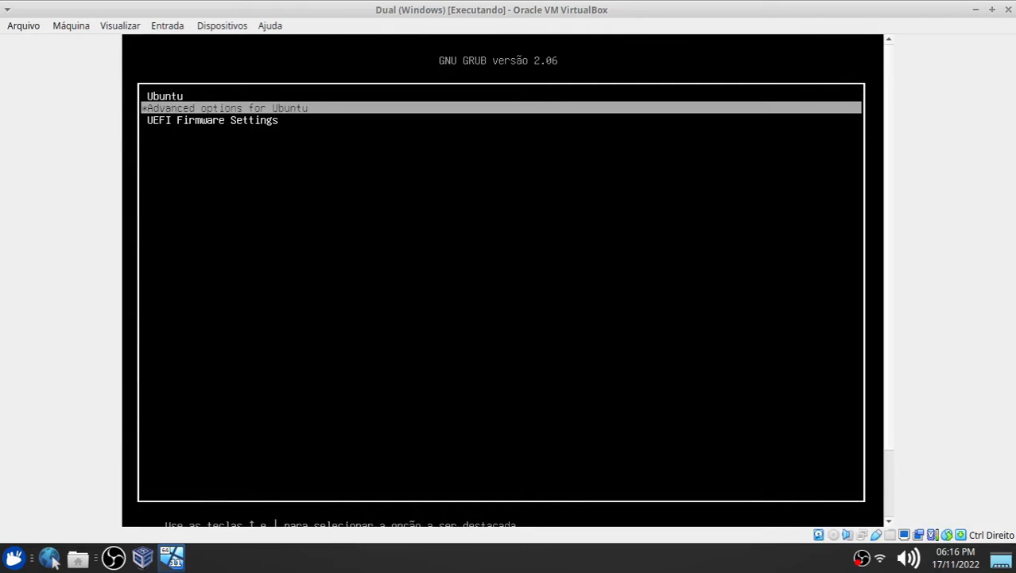
key(Up)
key(Down)
key(Down)
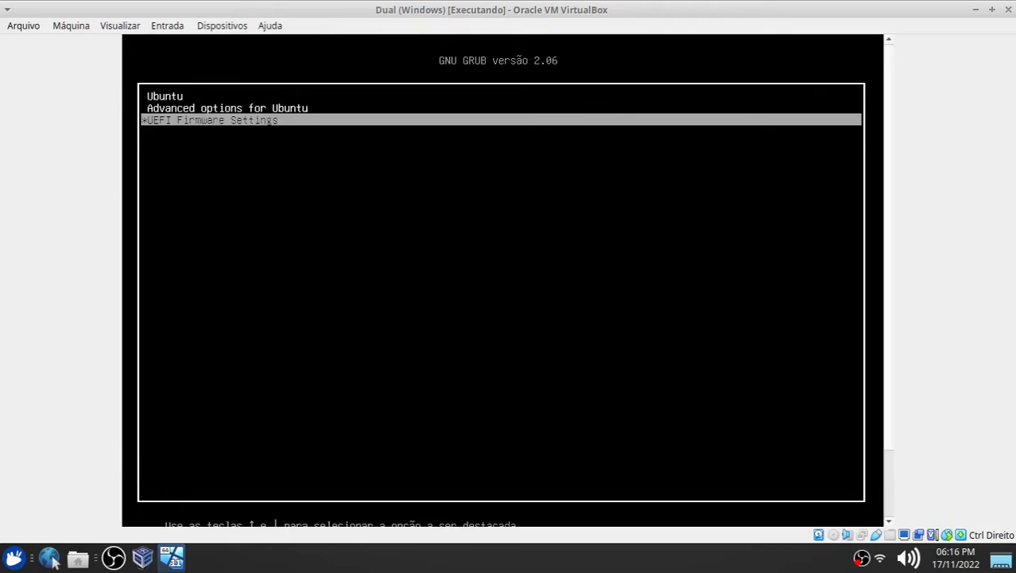
key(Up)
key(Up)
key(Down)
key(Down)
key(Up)
key(Up)
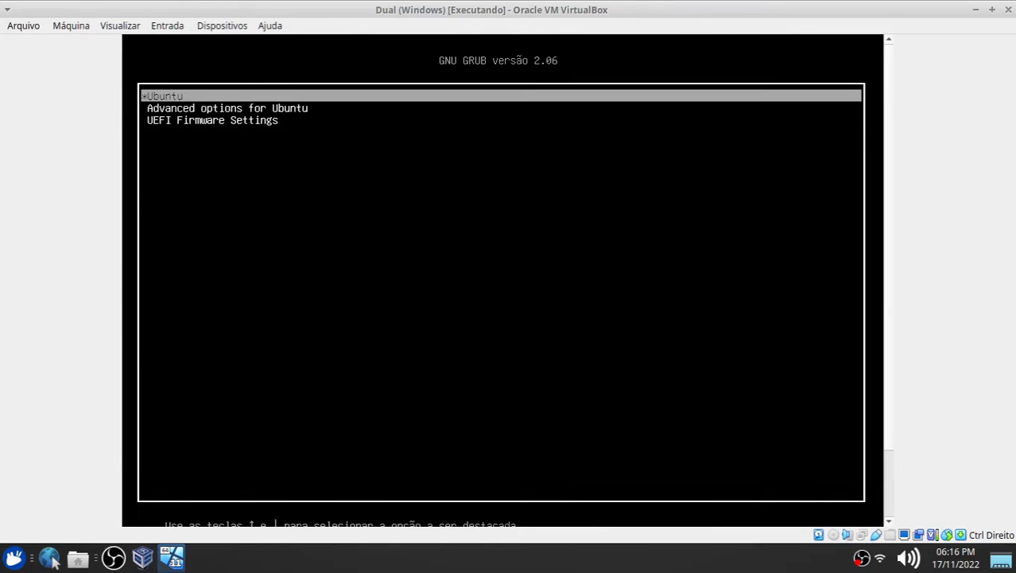
key(Down)
key(Down)
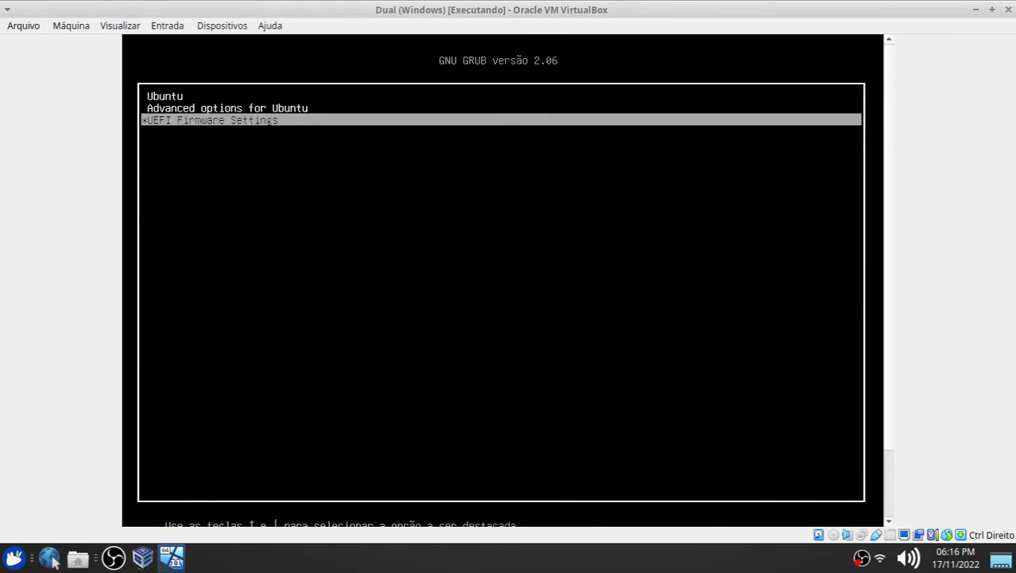
key(Return)
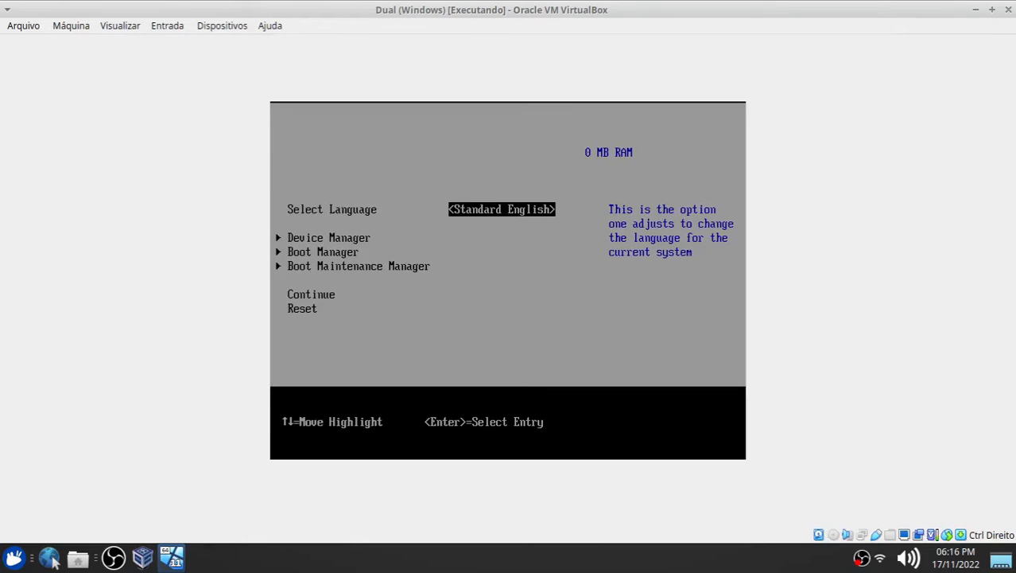
Mount xubuntu-22.04-desktop-amd64.iso in the virtual optical drive and check that it is selected.
click(233, 27)
mouse_move(247, 49)
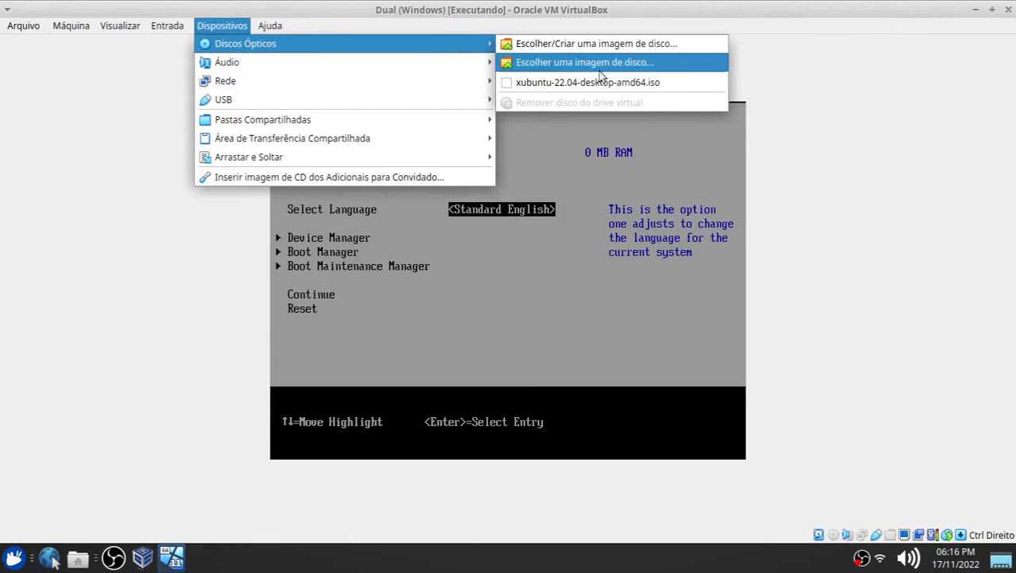
click(510, 85)
click(210, 26)
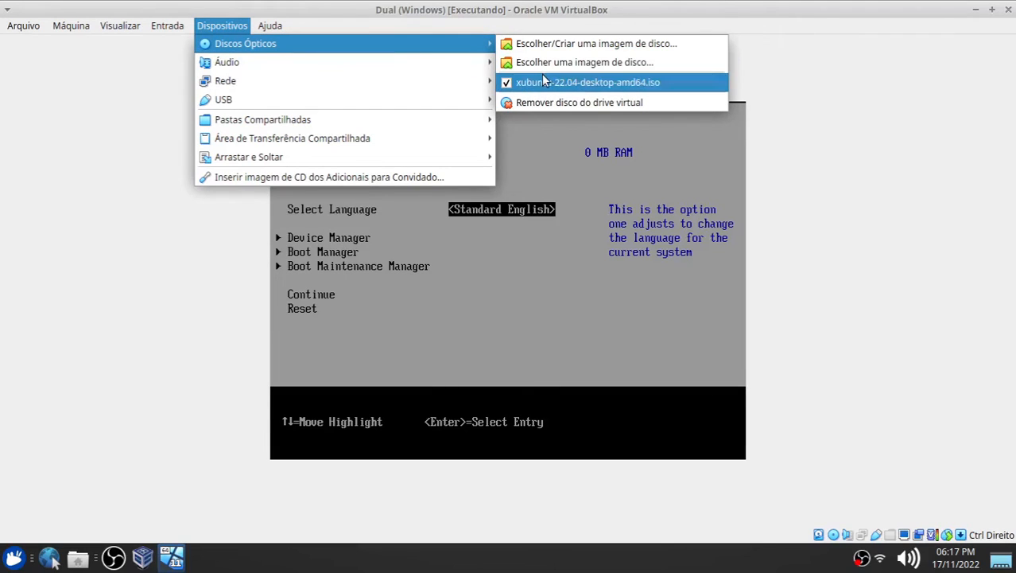
Inspect the device order in the Boot Maintenance Manager's Change Boot Order list and leave it without changes.
click(112, 248)
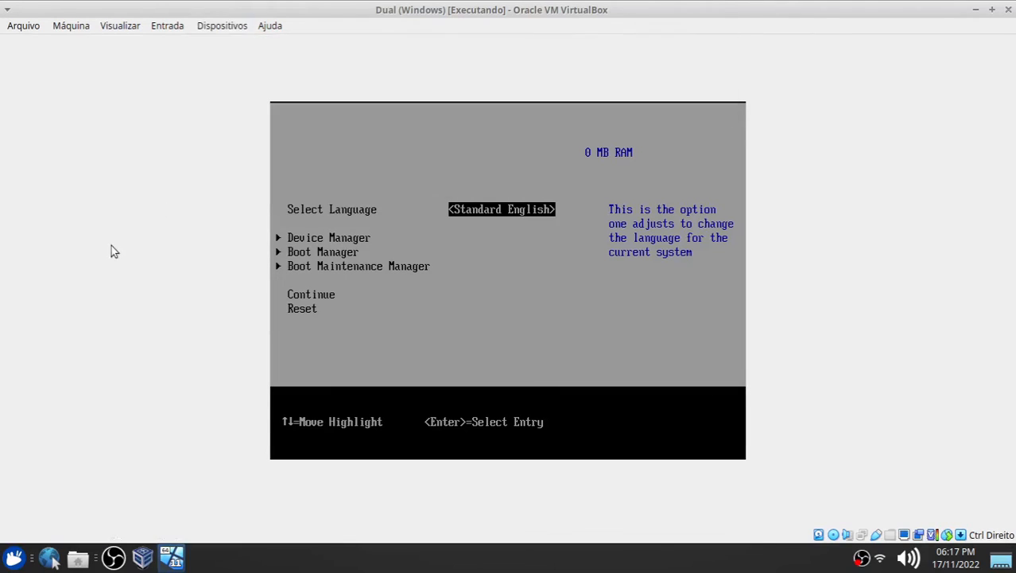
key(Down)
key(Down)
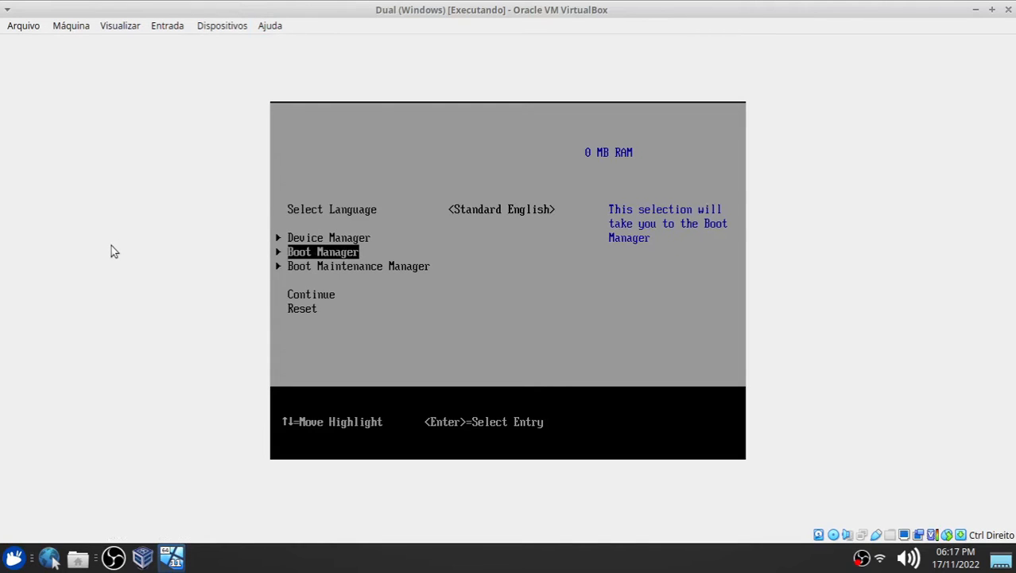
key(Down)
key(Return)
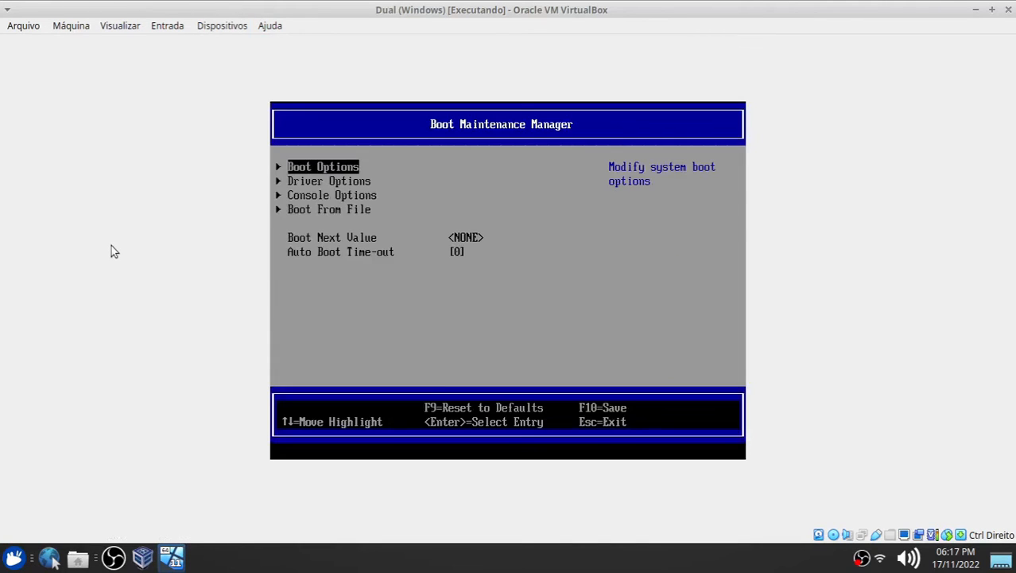
key(Return)
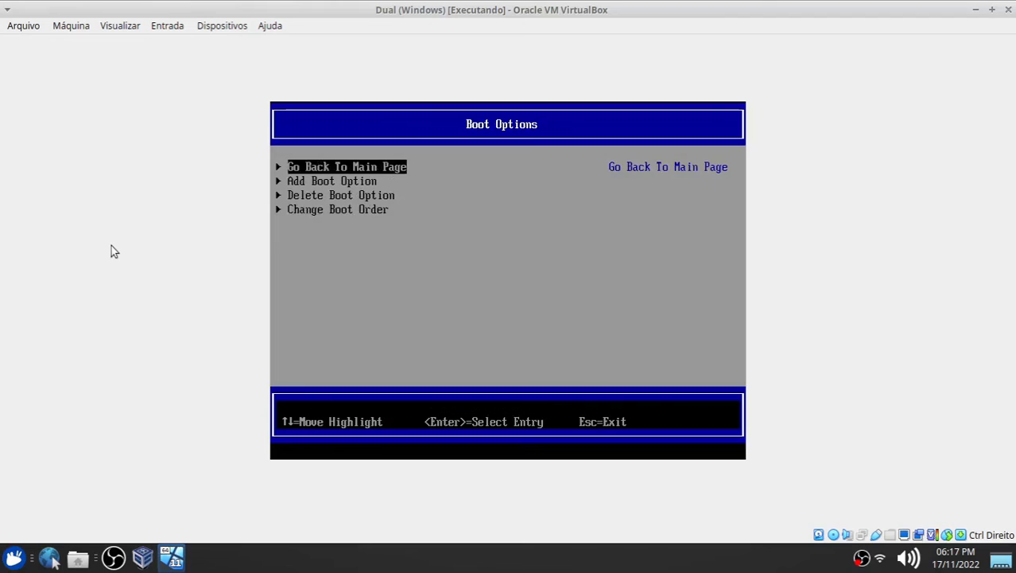
key(Down)
key(Down)
key(Down)
key(Return)
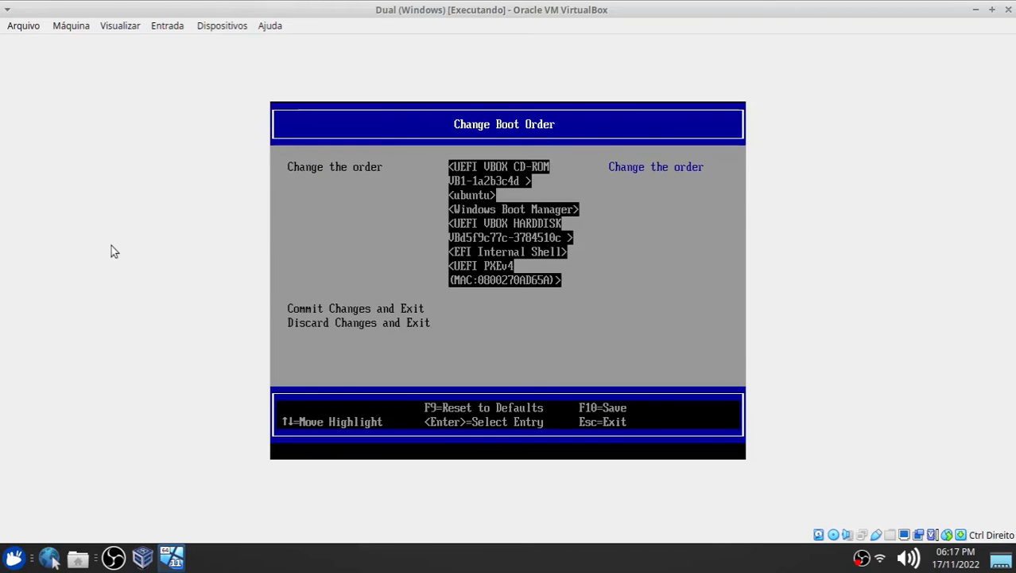
key(Down)
key(Up)
key(Return)
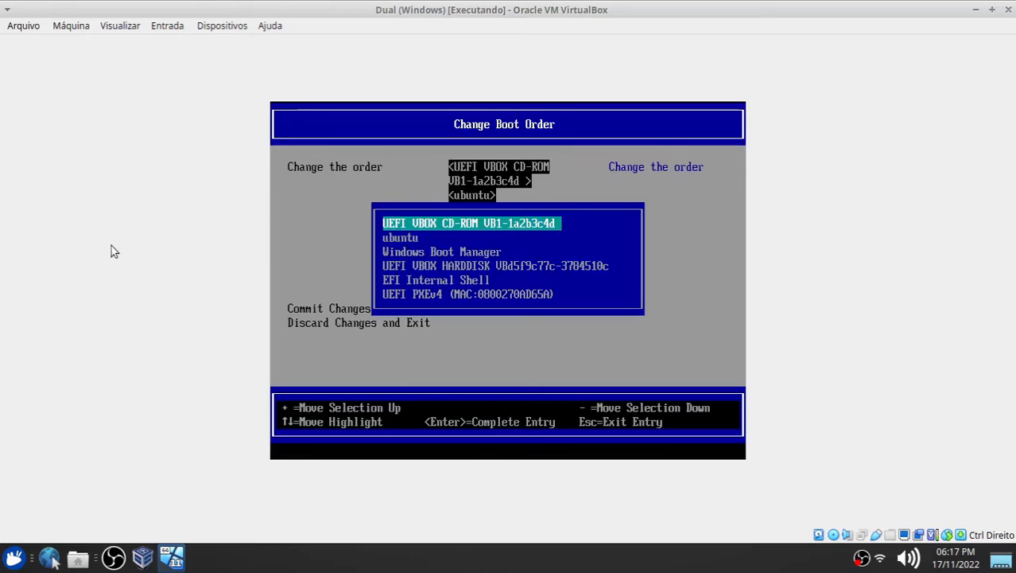
key(Escape)
key(Escape)
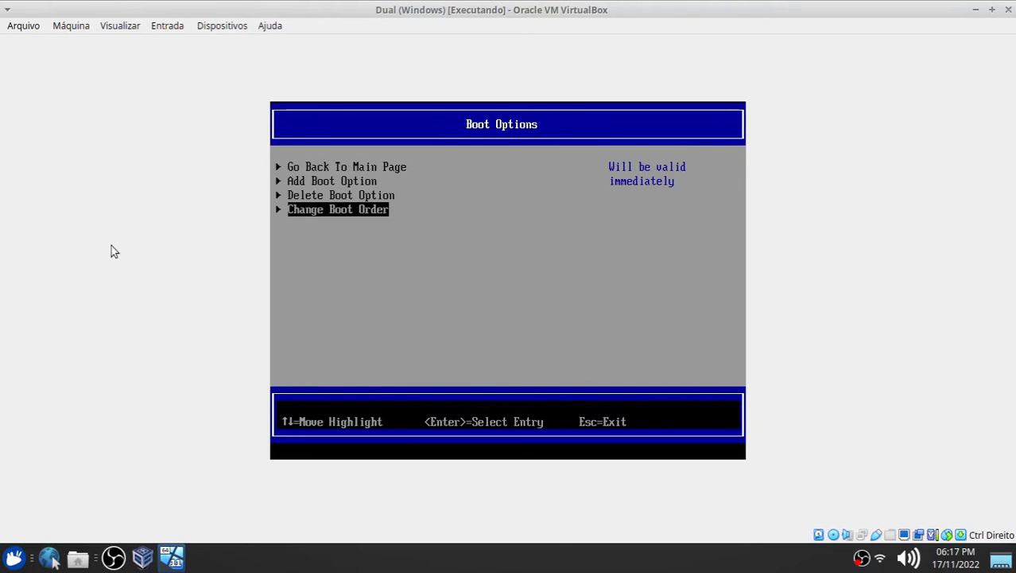
Return to the firmware's main page and reset the virtual machine.
key(Escape)
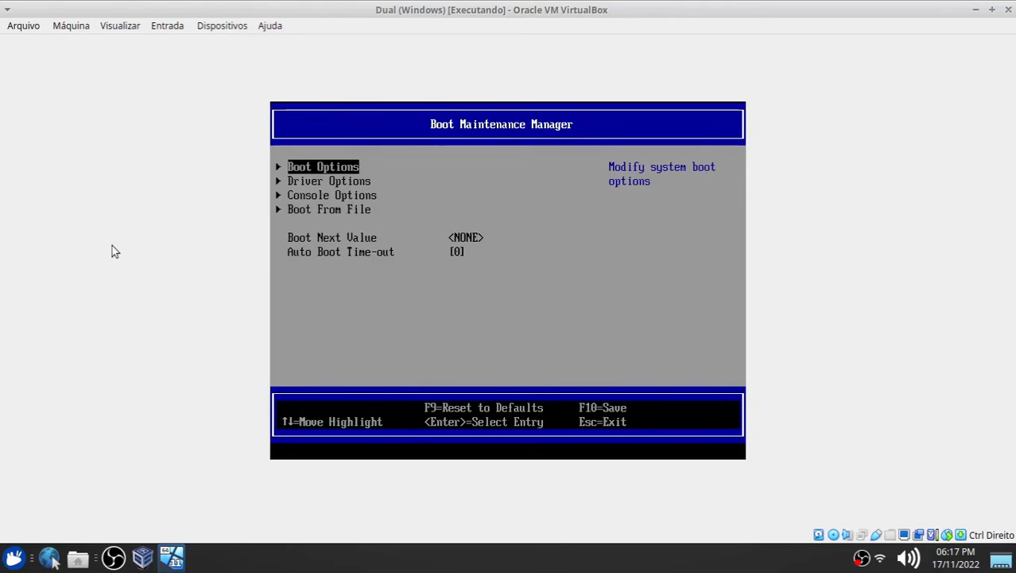
key(Escape)
key(Down)
key(Down)
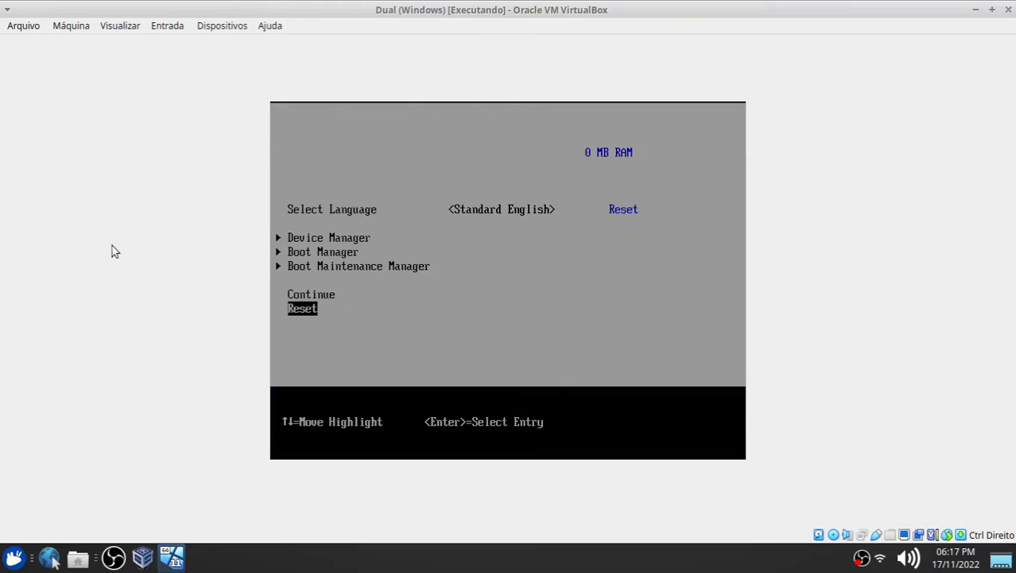
key(Return)
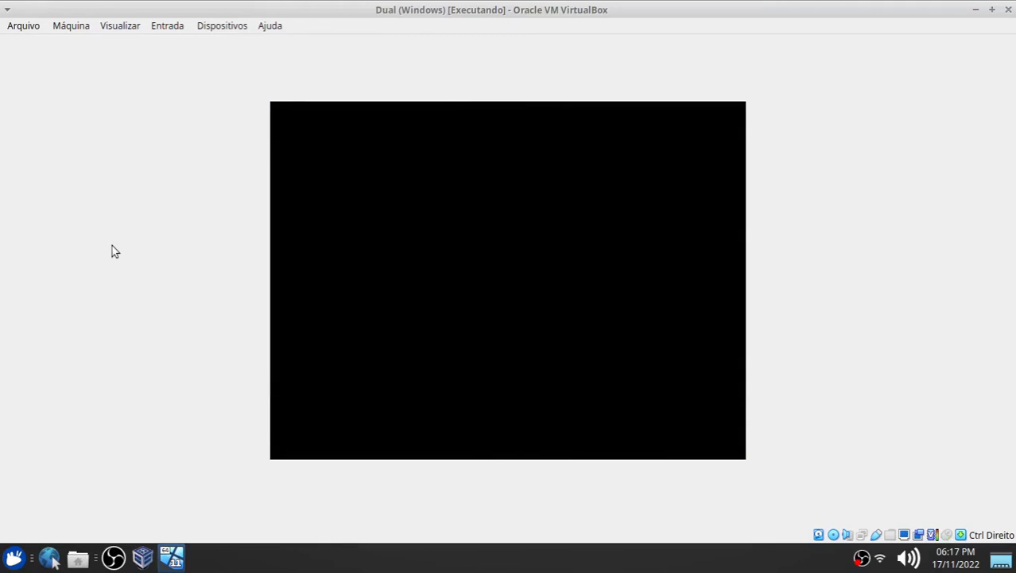
Look through the boot entries in the Xubuntu disc's GRUB menu.
key(Down)
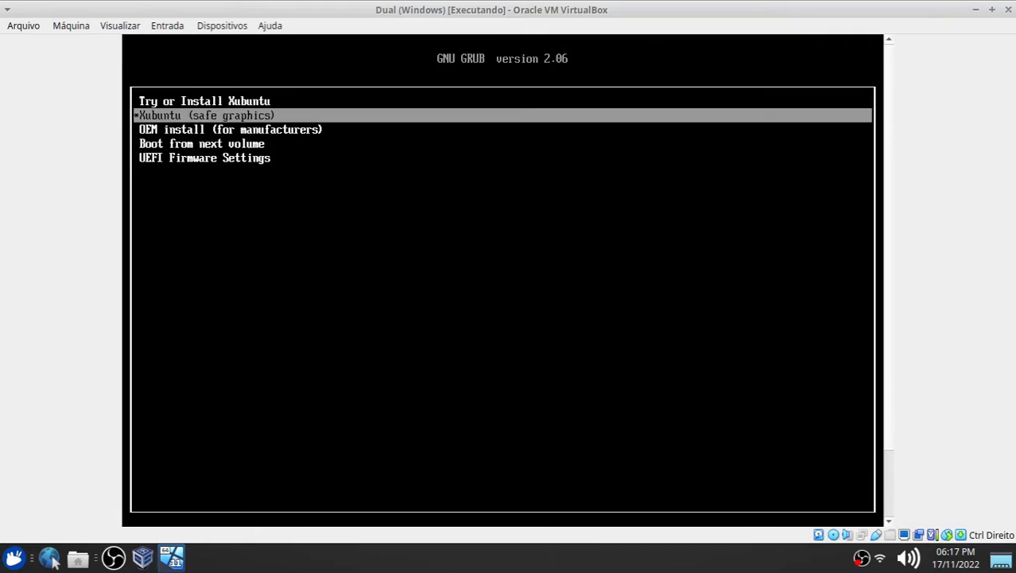
key(Up)
key(Down)
key(Down)
key(Down)
key(Down)
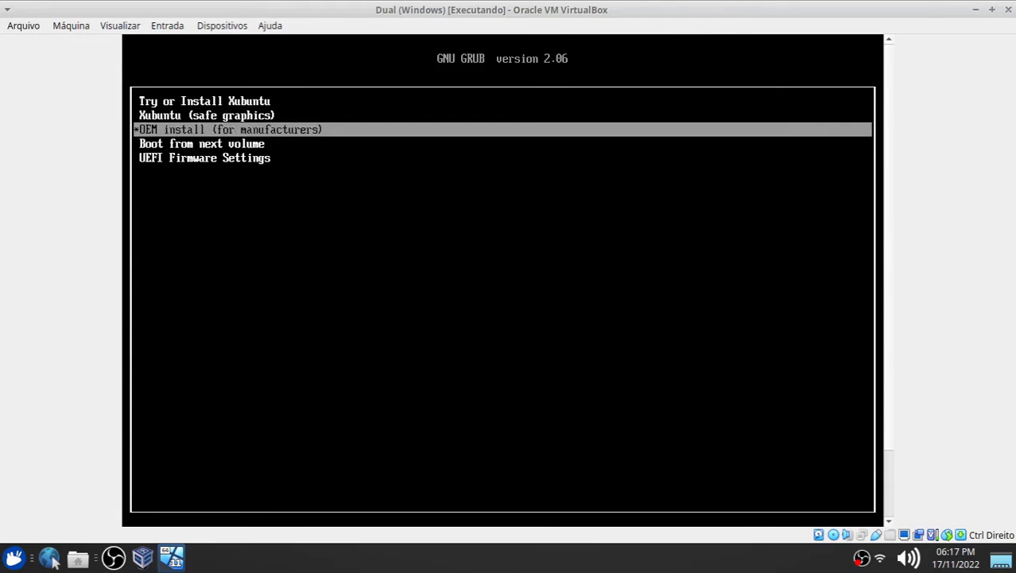
key(Up)
key(Up)
key(Up)
key(Up)
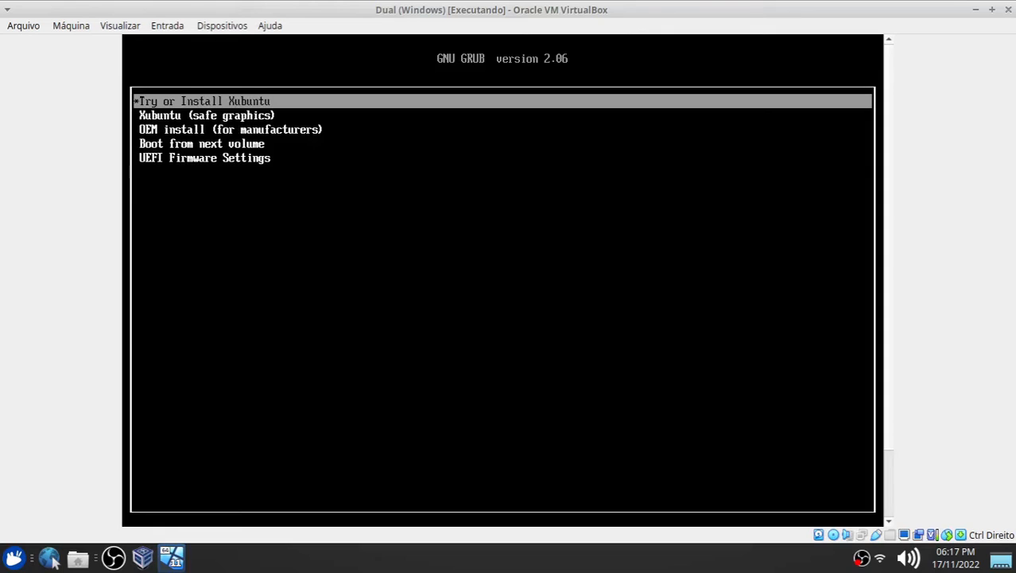
key(Down)
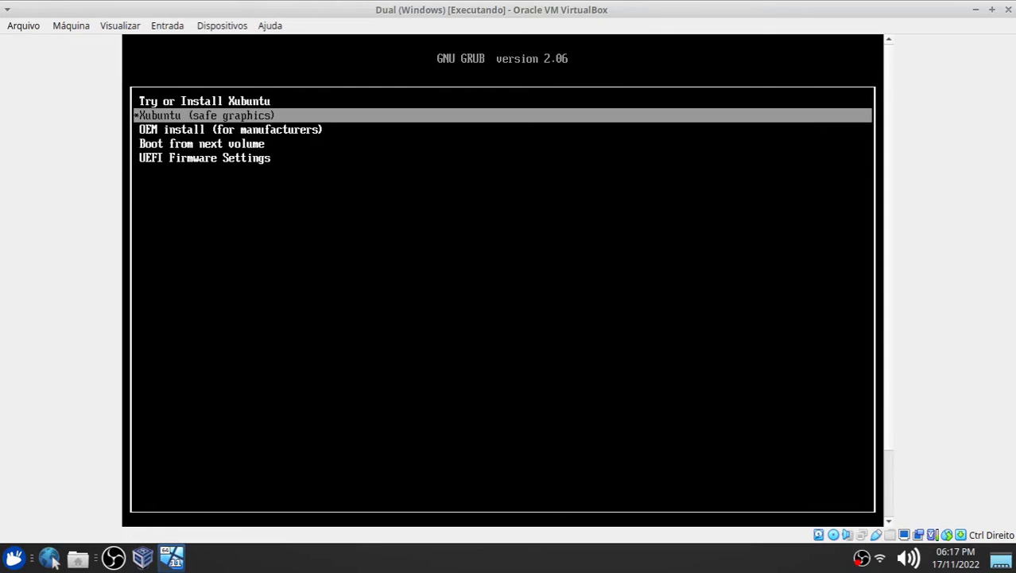
Check which ISO image is selected in the virtual machine's optical drive.
click(215, 25)
mouse_move(346, 46)
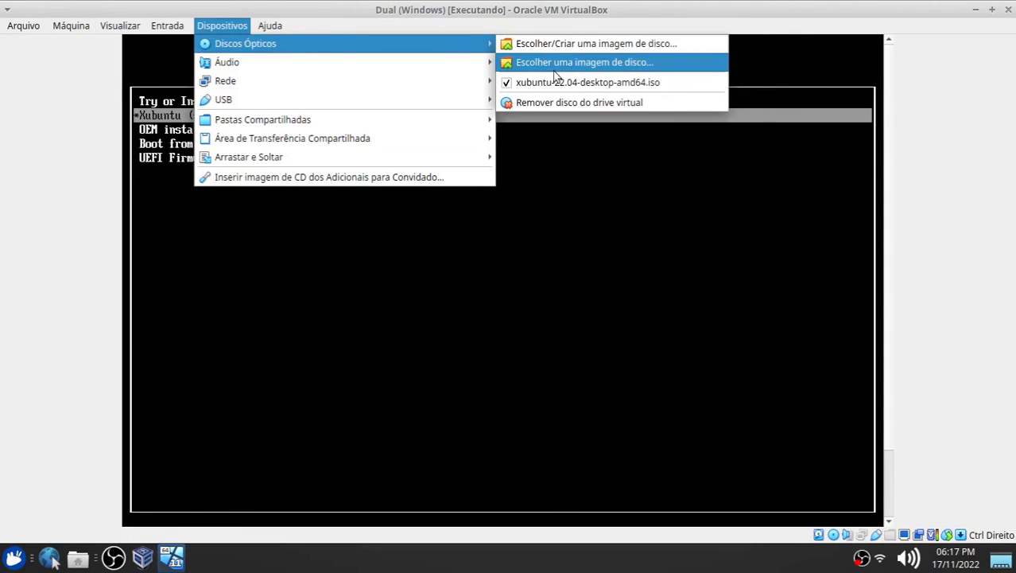
click(73, 255)
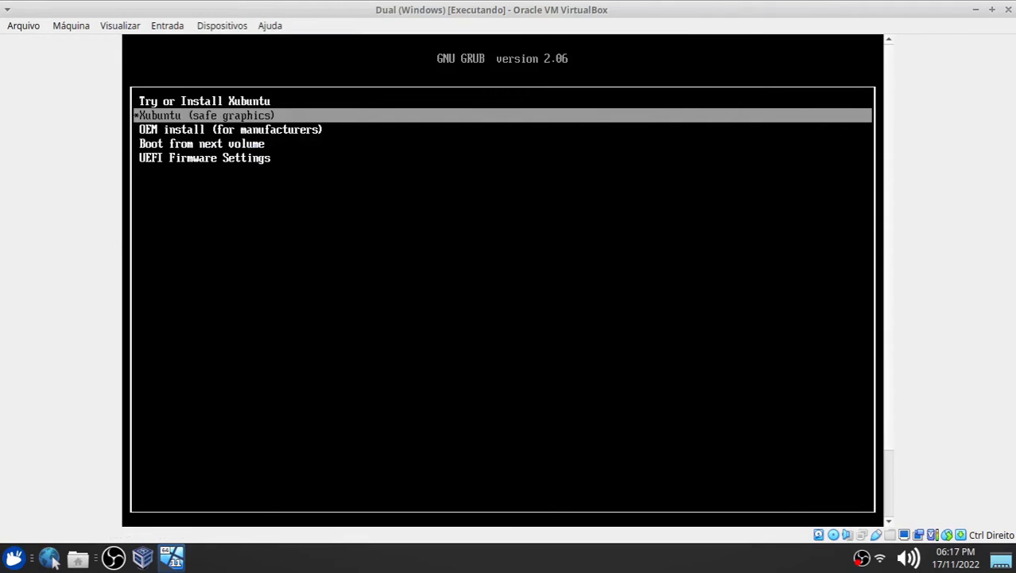
Boot the Try or Install Xubuntu entry and start the live session in Português do Brasil.
key(Up)
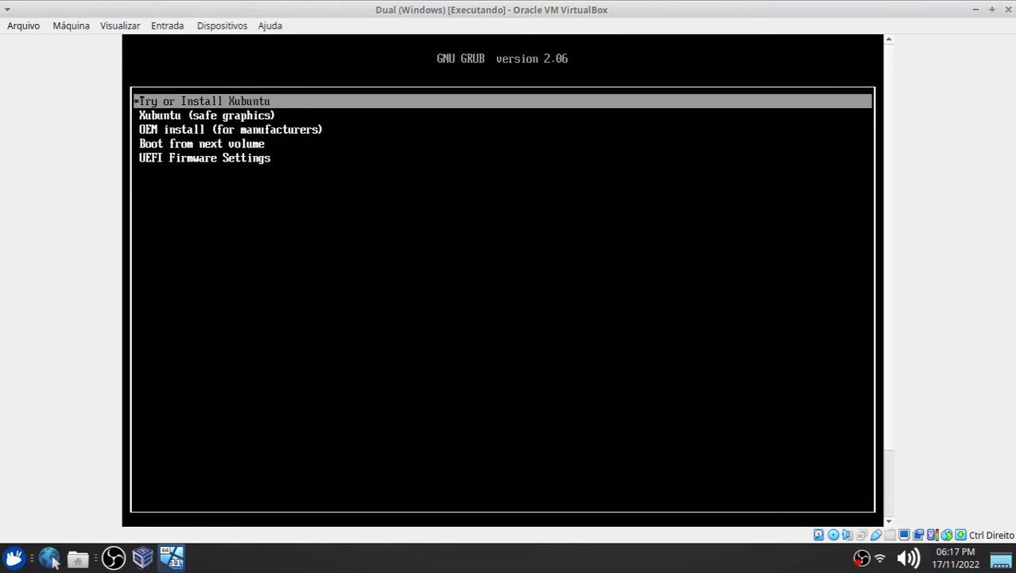
key(Return)
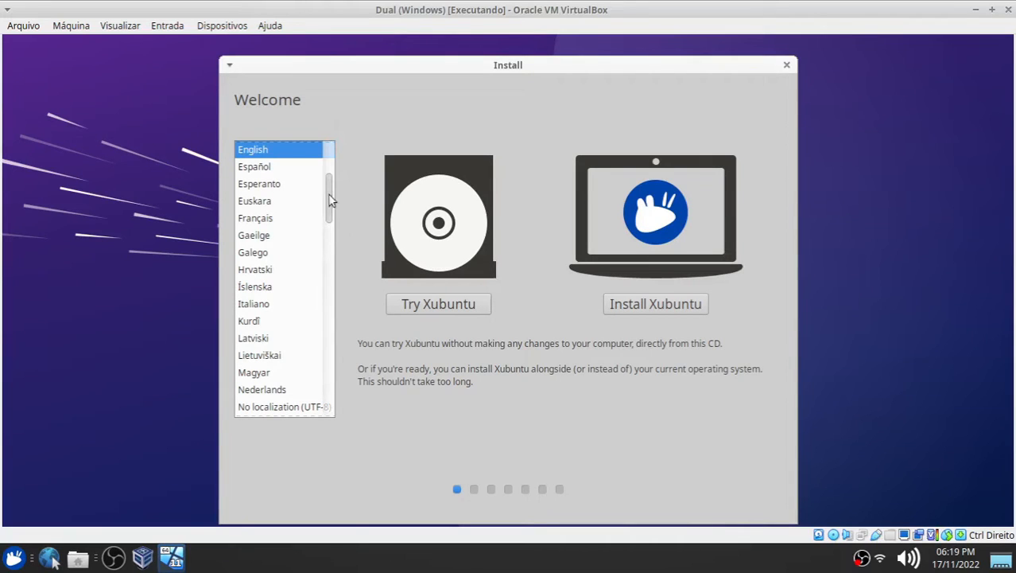
drag(330, 198, 332, 243)
click(292, 284)
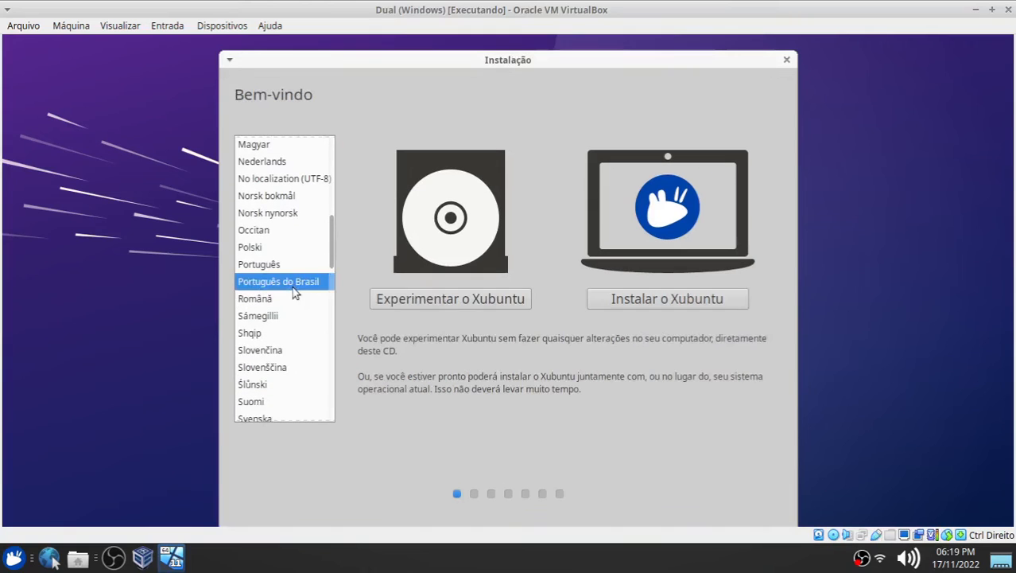
click(462, 300)
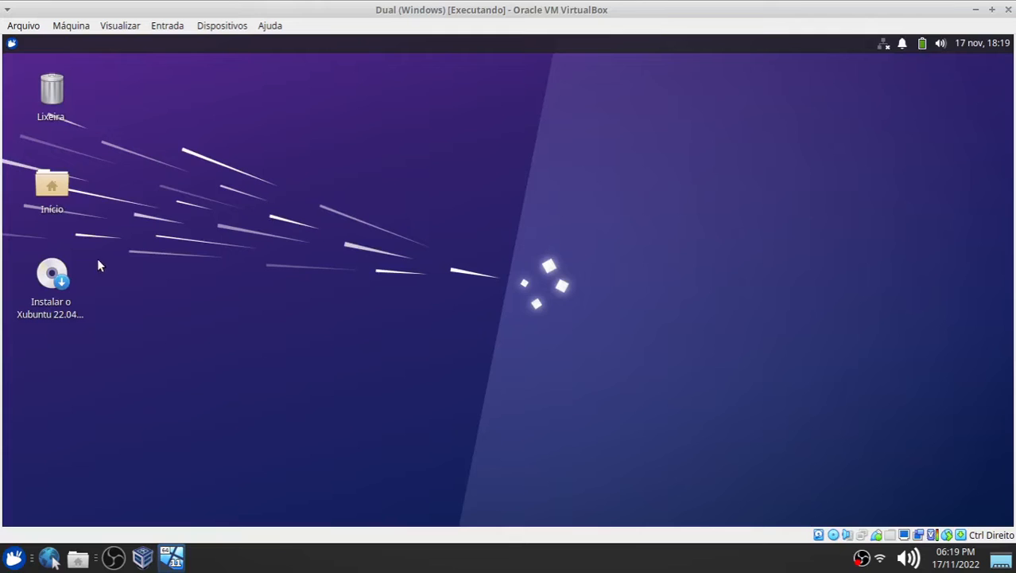
click(50, 282)
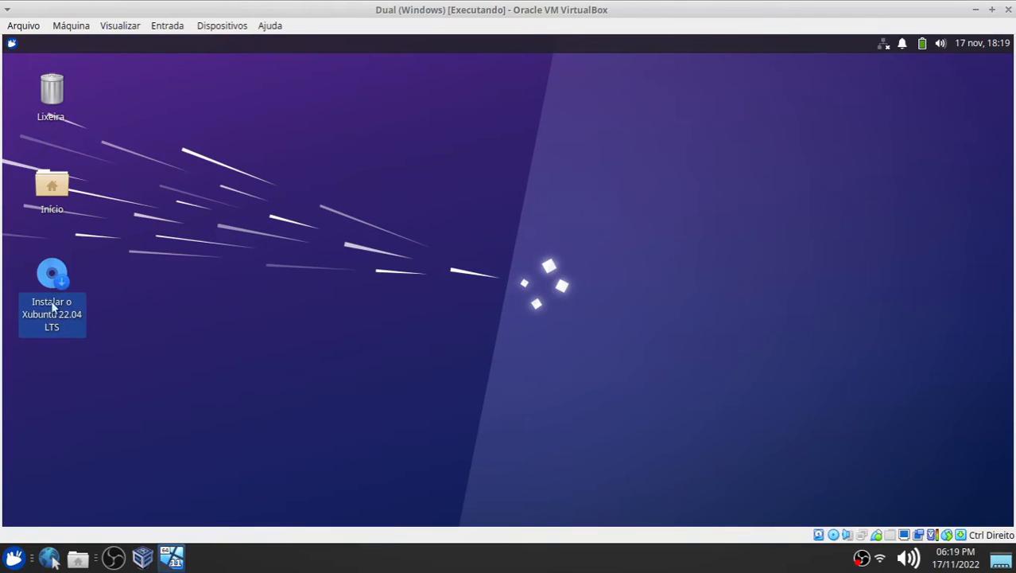
click(479, 206)
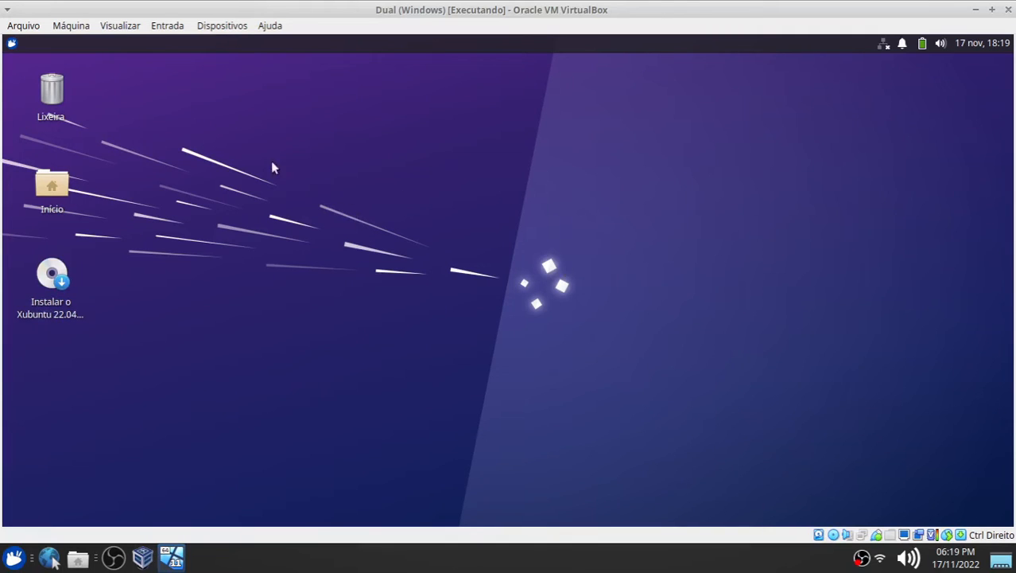
Launch Firefox in the live session and connect the virtual machine's network adapter.
click(12, 45)
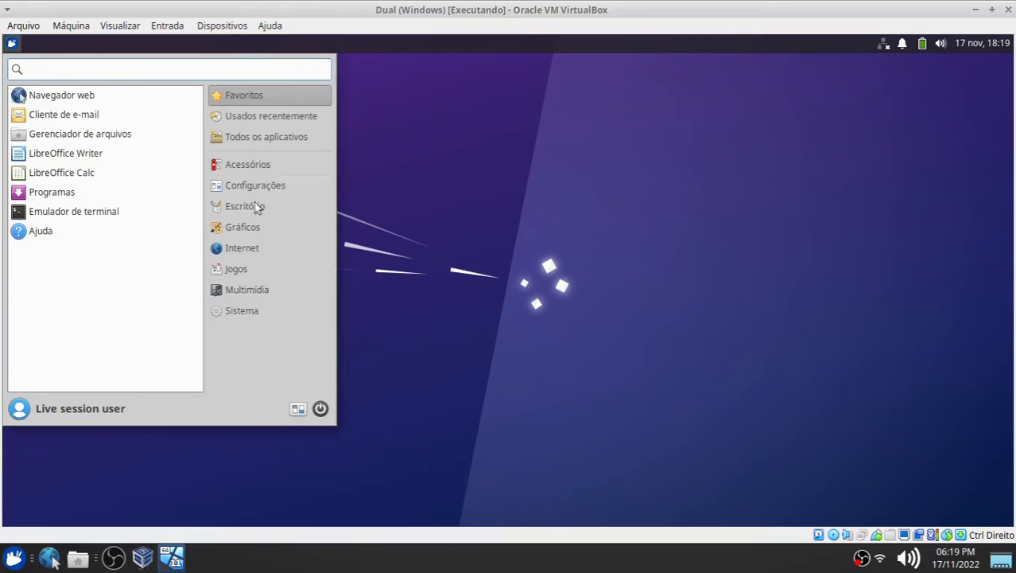
click(257, 249)
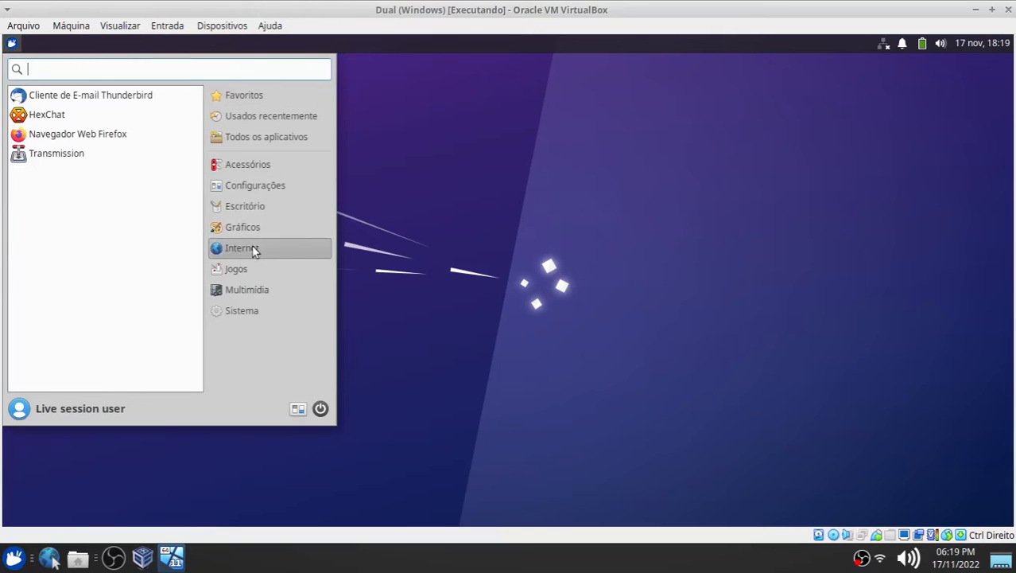
click(96, 141)
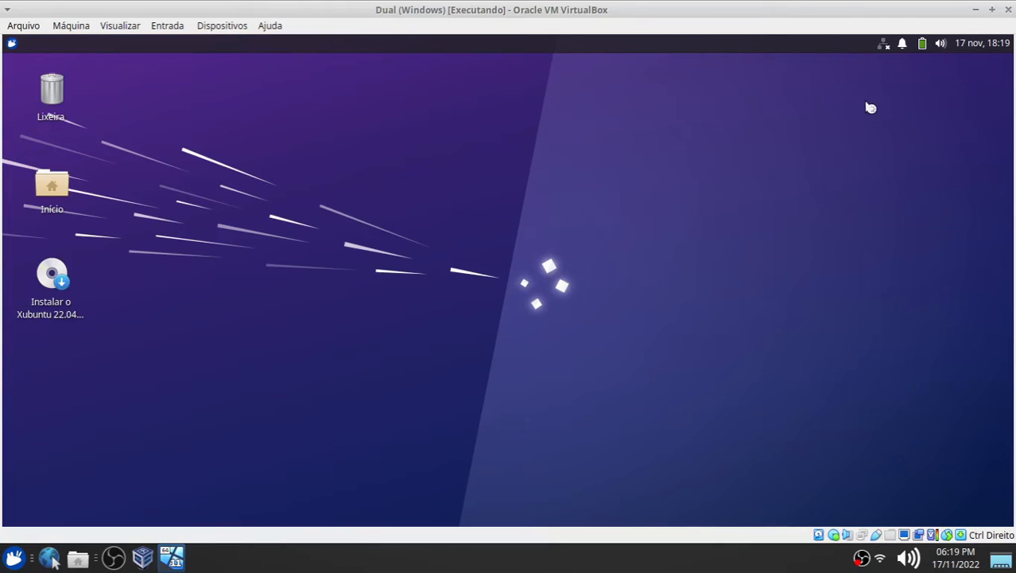
right_click(862, 537)
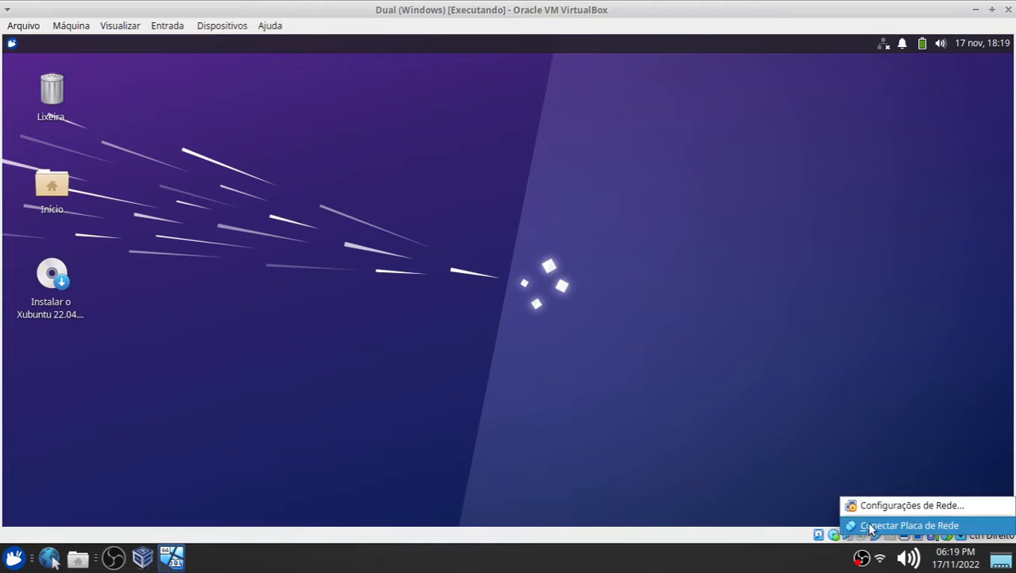
click(870, 526)
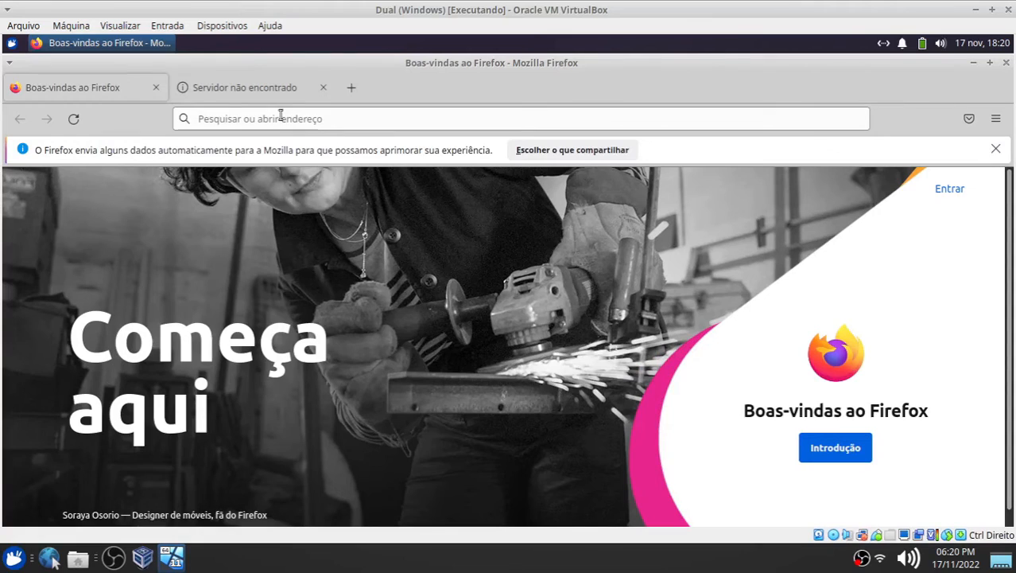
Close the tab with the server-not-found page and search the web for repair-boot.
click(322, 88)
click(248, 118)
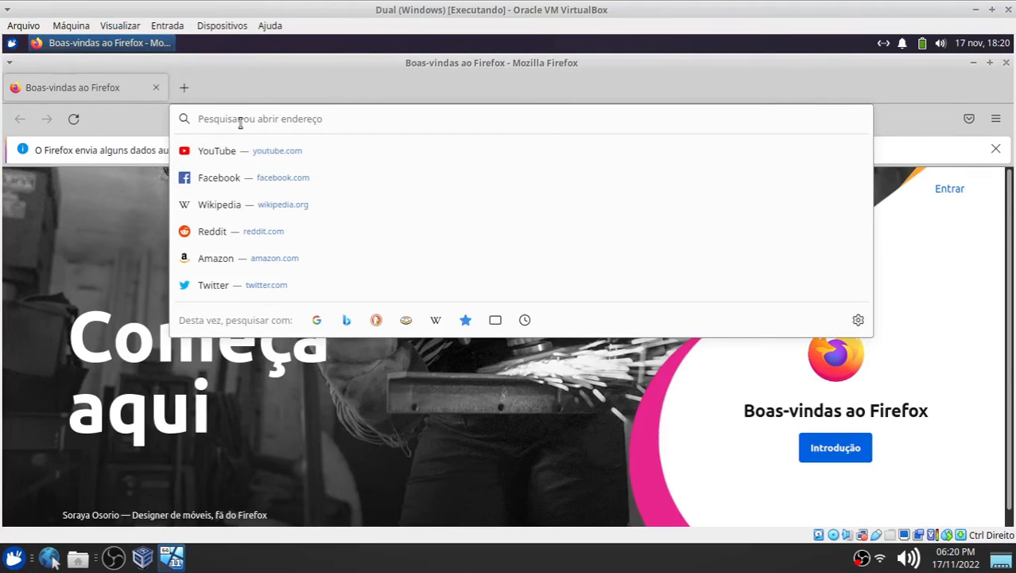
text(repait)
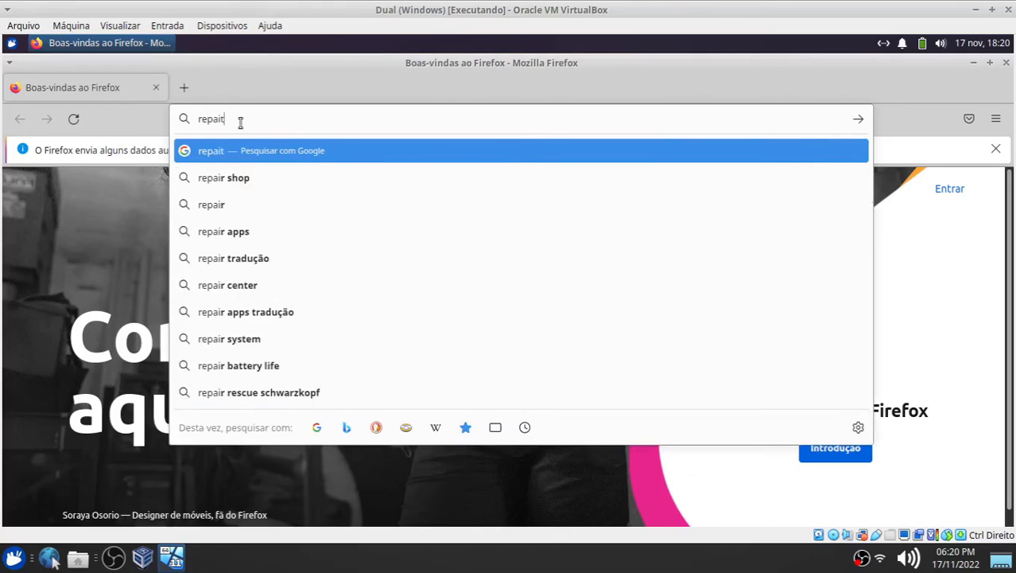
key(BackSpace)
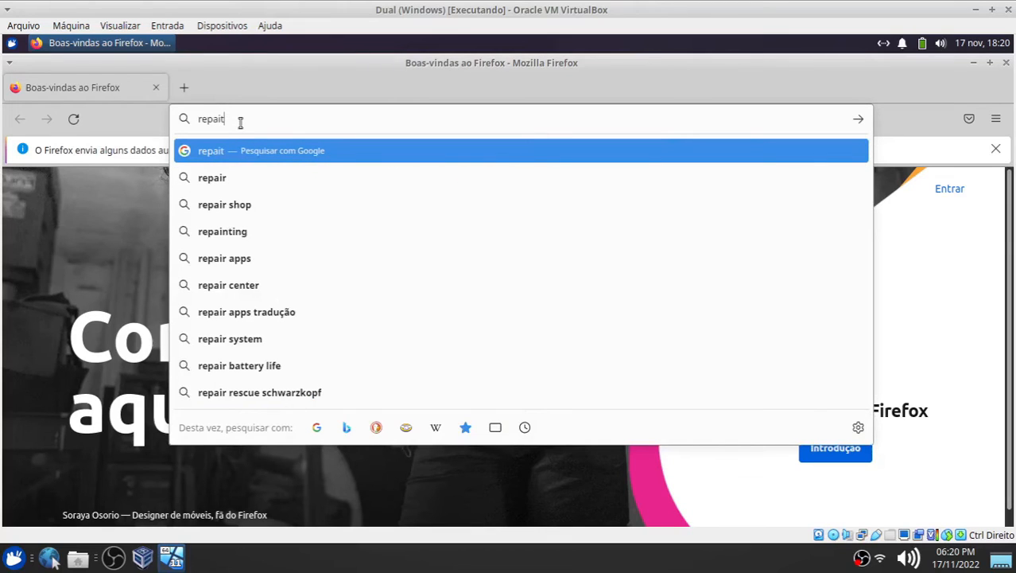
text(r-boot)
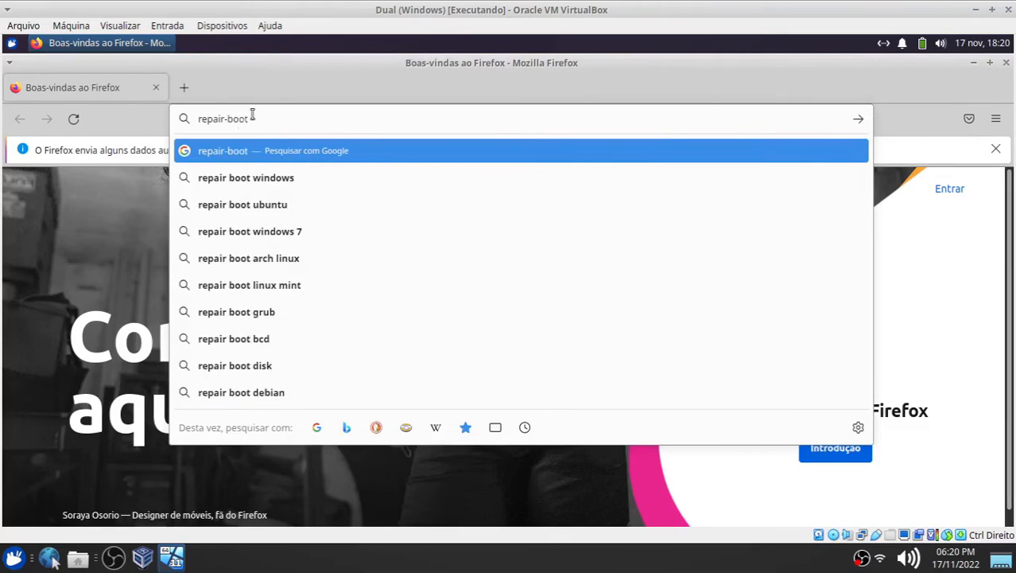
key(Return)
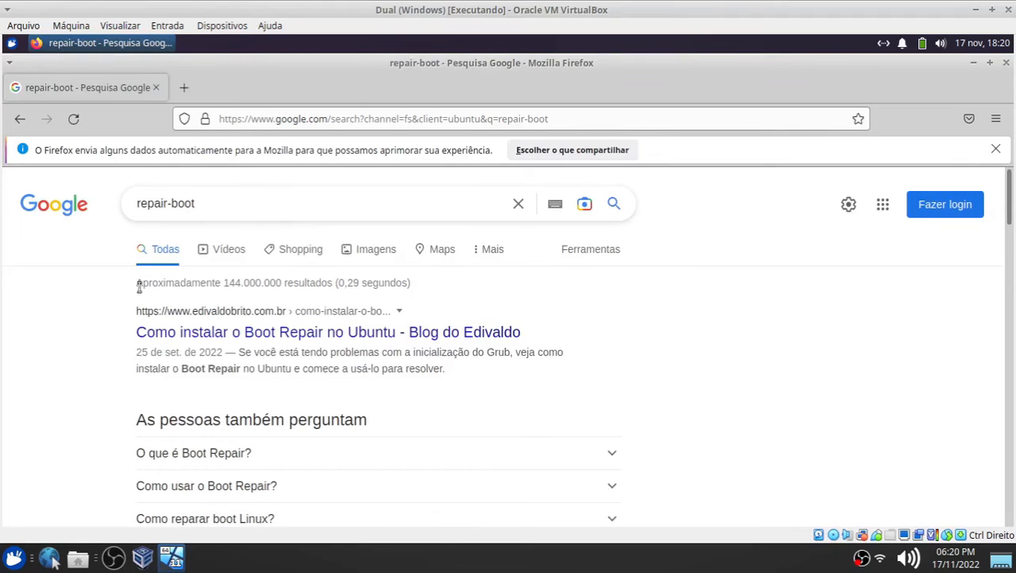
Open the Portuguese boot-repair home page on SourceForge from the search results and browse its description of the tool.
scroll(135, 334, down, 10)
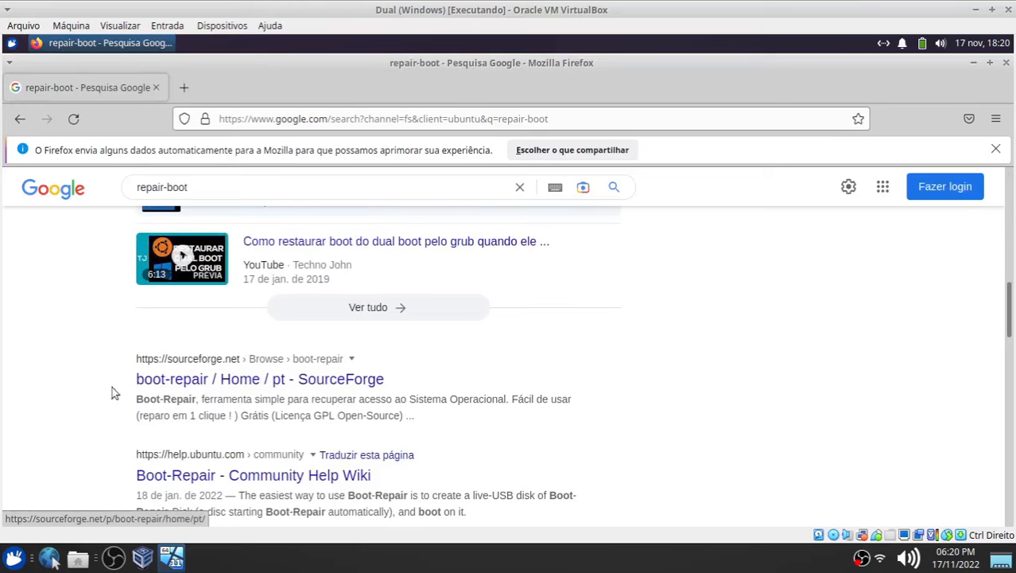
click(201, 383)
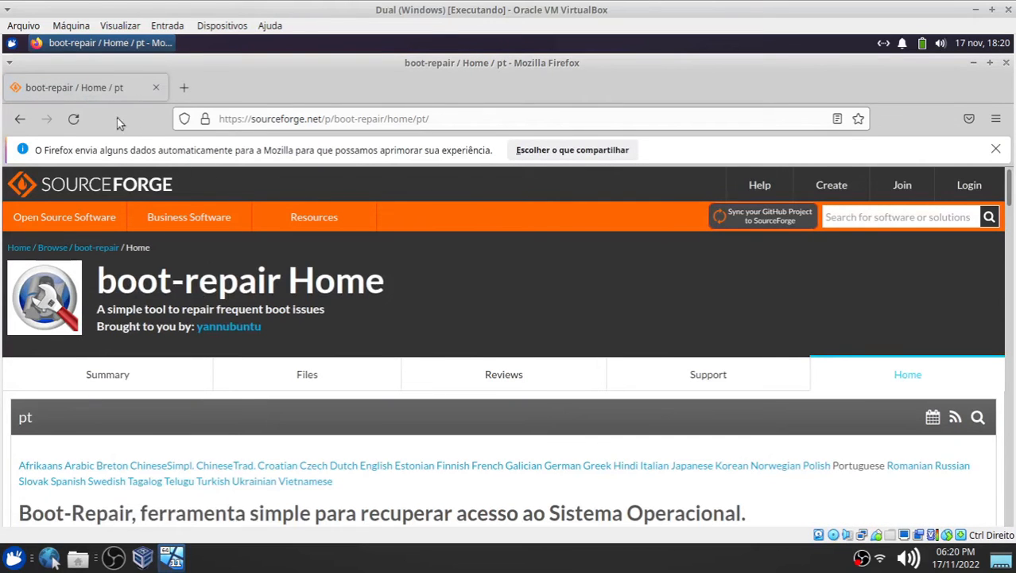
scroll(464, 334, down, 5)
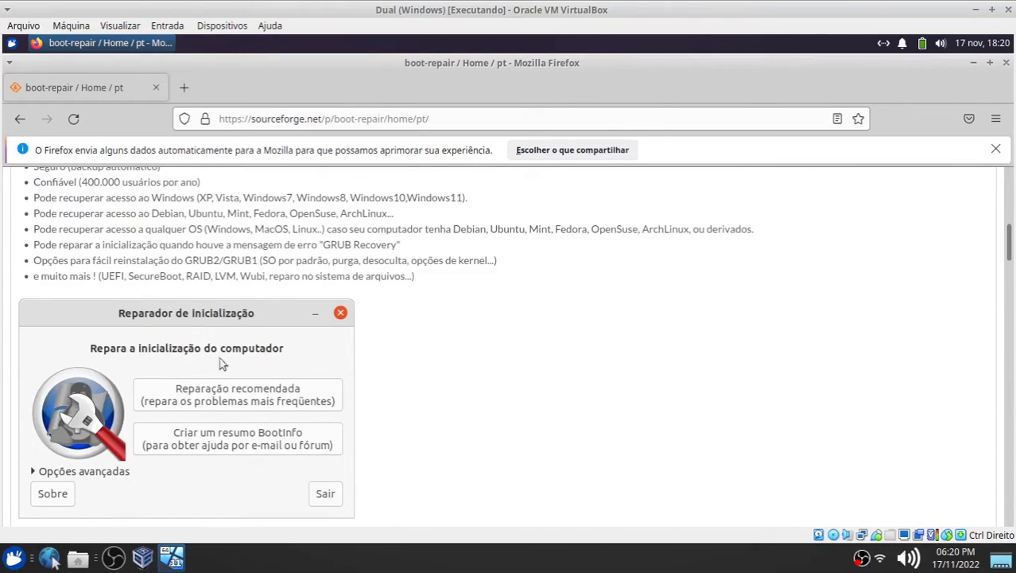
Read the options for obtaining Boot-Repair on the page and check the virtual machine's optical disc choices.
scroll(477, 334, down, 4)
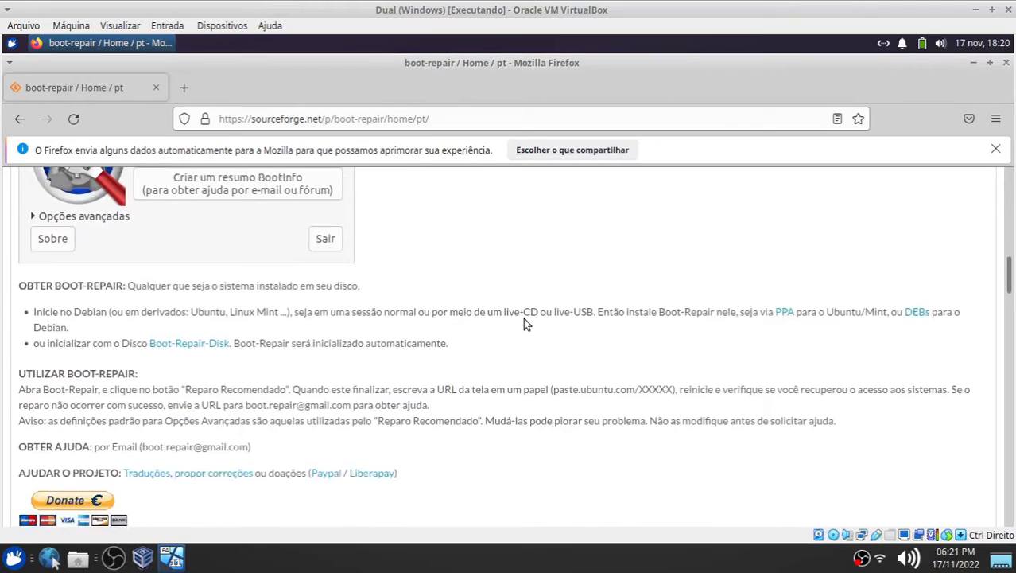
scroll(183, 266, up, 1)
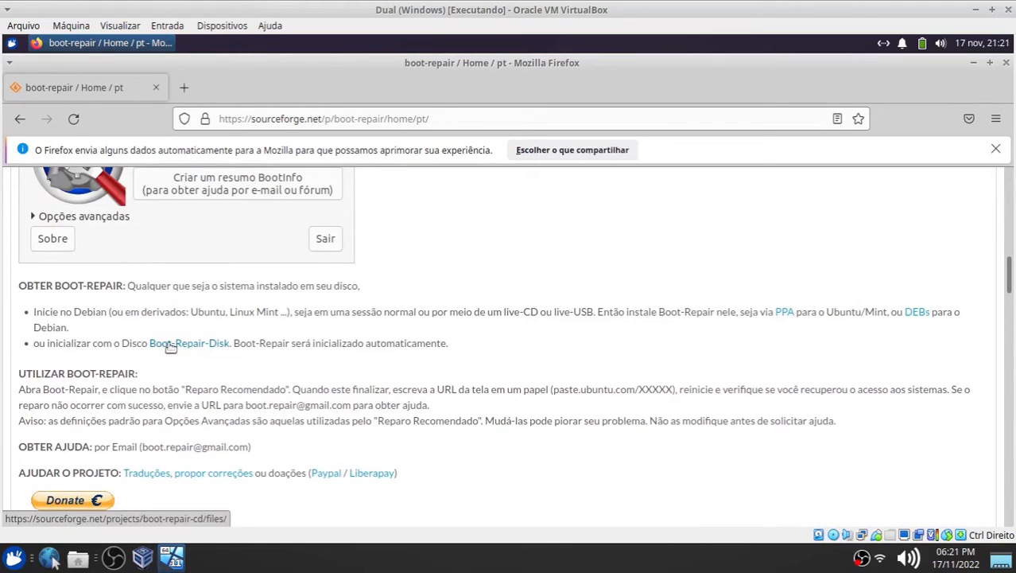
click(223, 25)
mouse_move(221, 44)
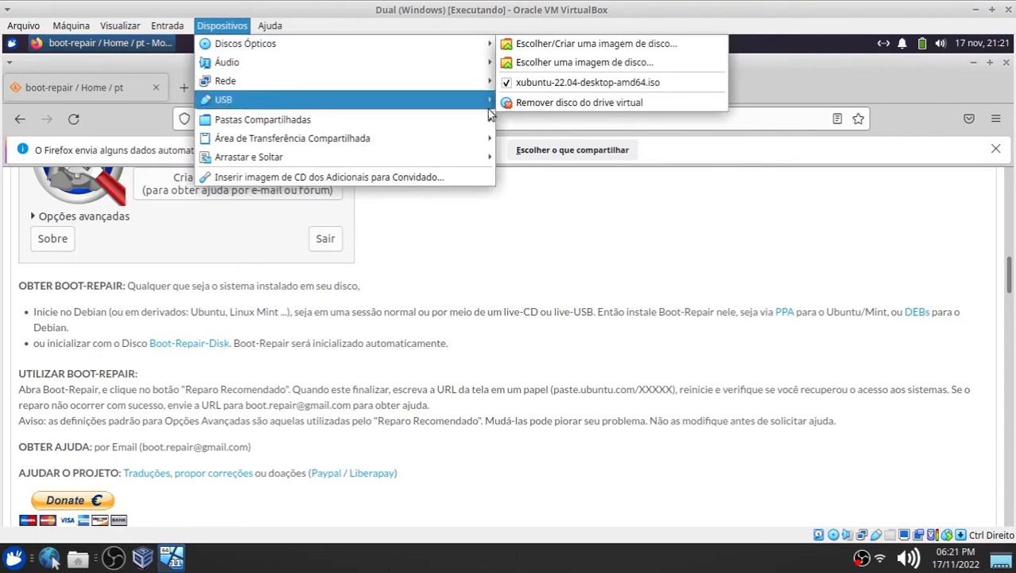
click(180, 364)
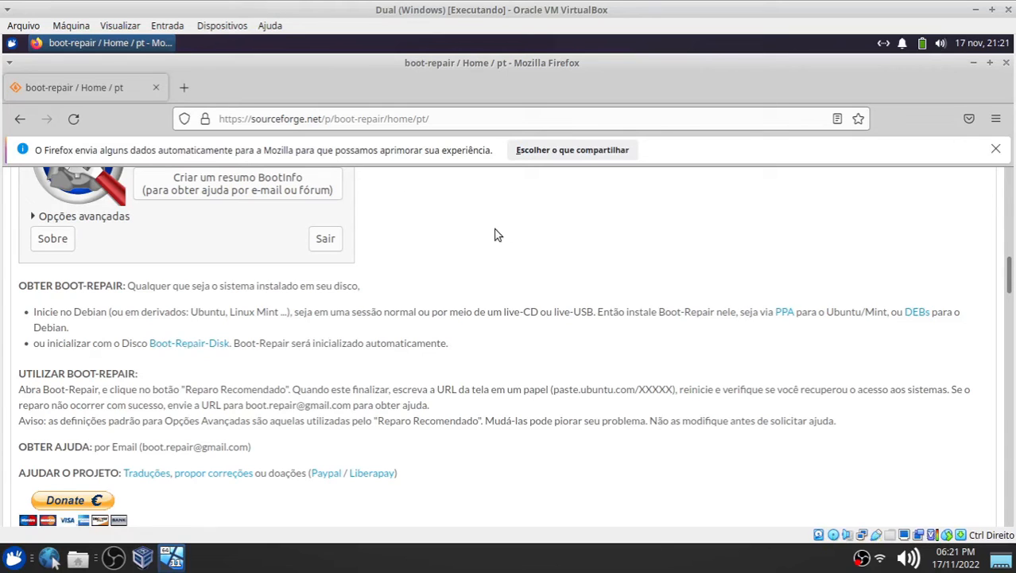
click(222, 25)
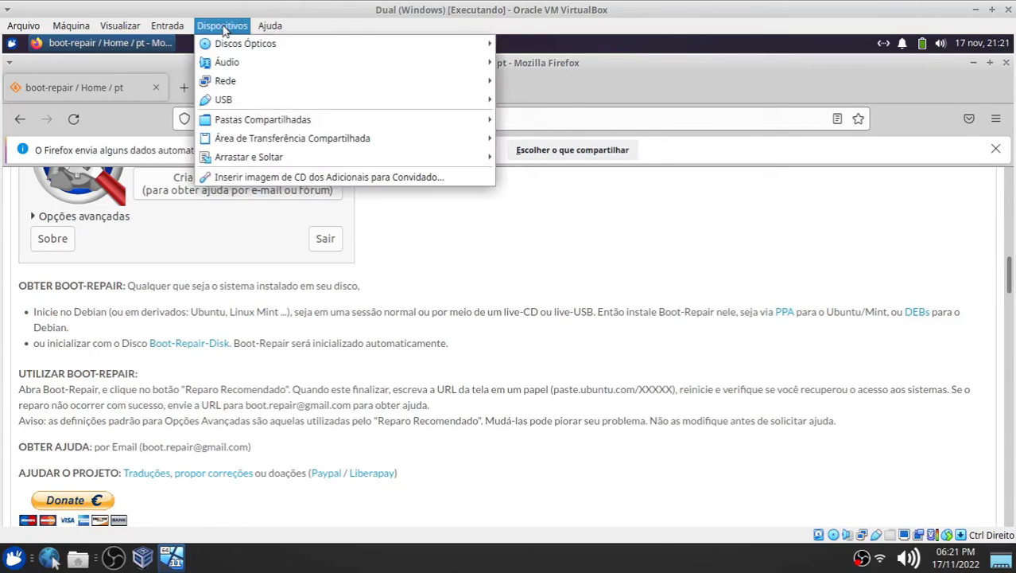
mouse_move(288, 47)
click(568, 305)
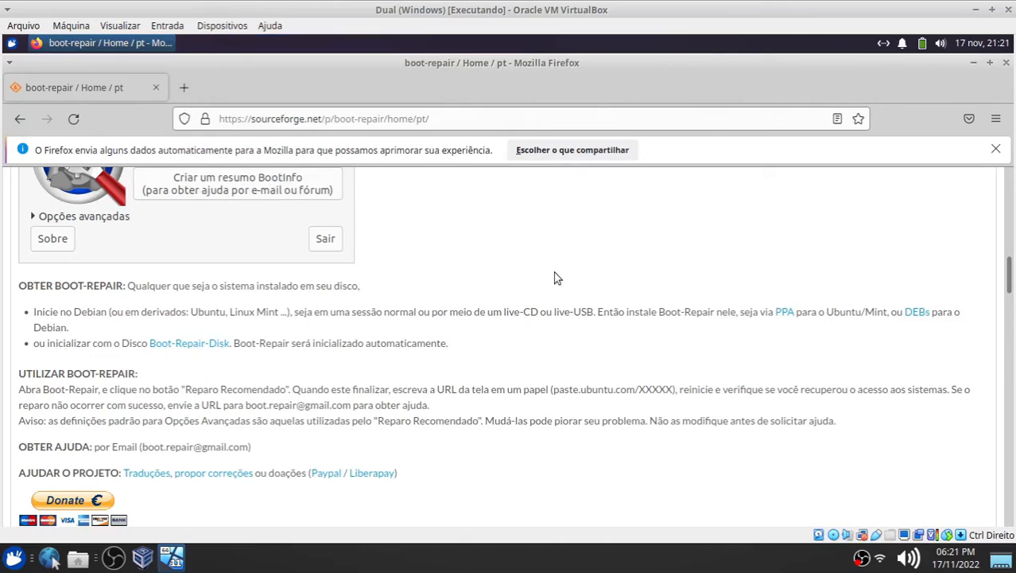
Open the Ubuntu PPA page for Boot-Repair and find the commands for installing it in Ubuntu.
click(784, 314)
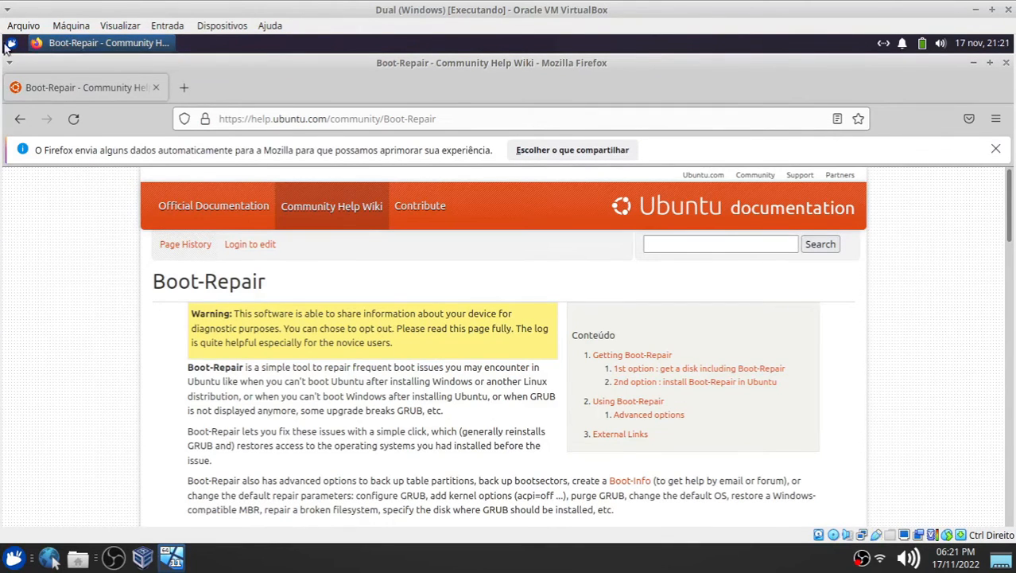
scroll(384, 342, down, 7)
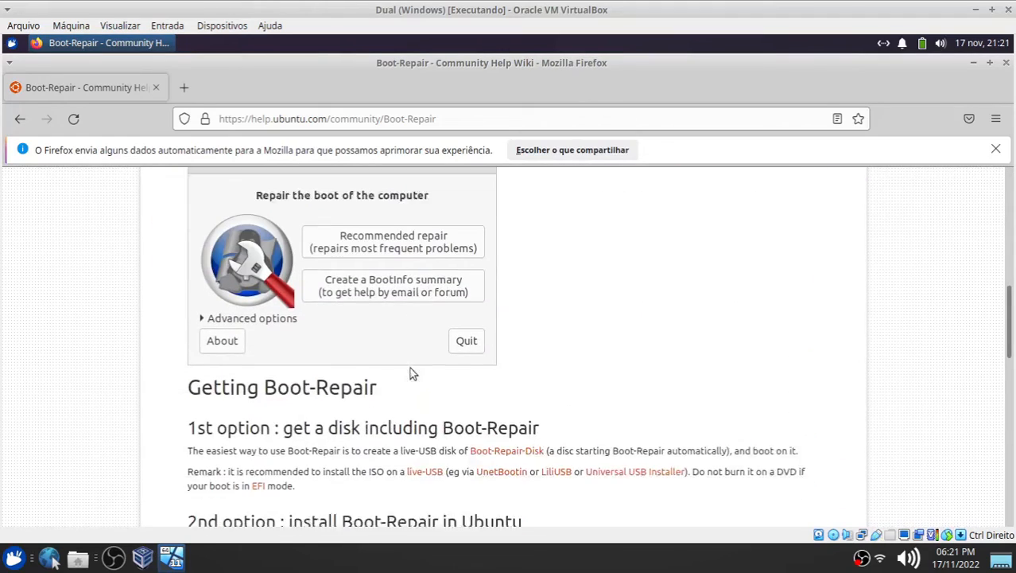
scroll(403, 310, down, 3)
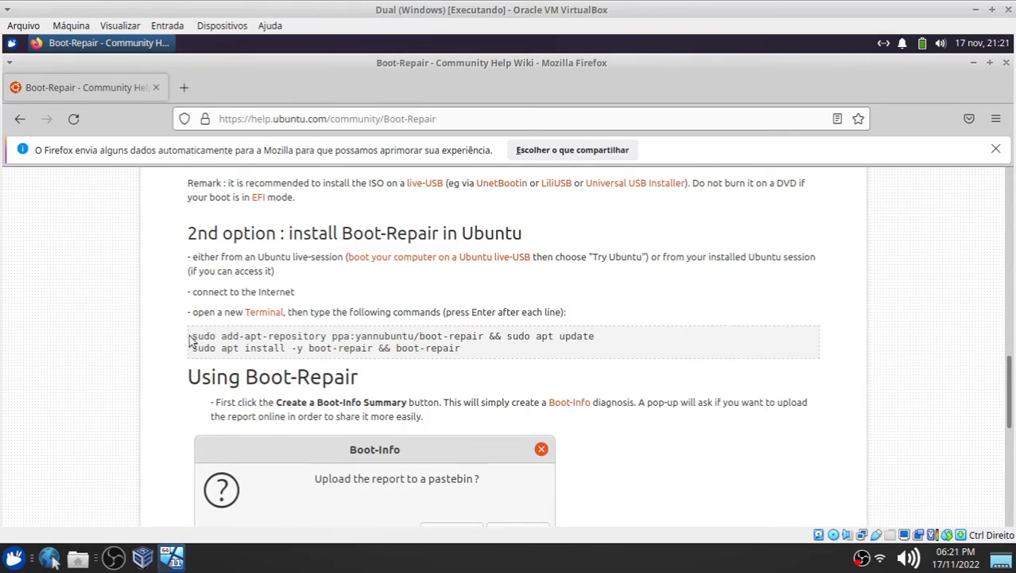
Copy the command sudo add-apt-repository ppa:yannubuntu/boot-repair from the installation instructions.
drag(194, 338, 488, 337)
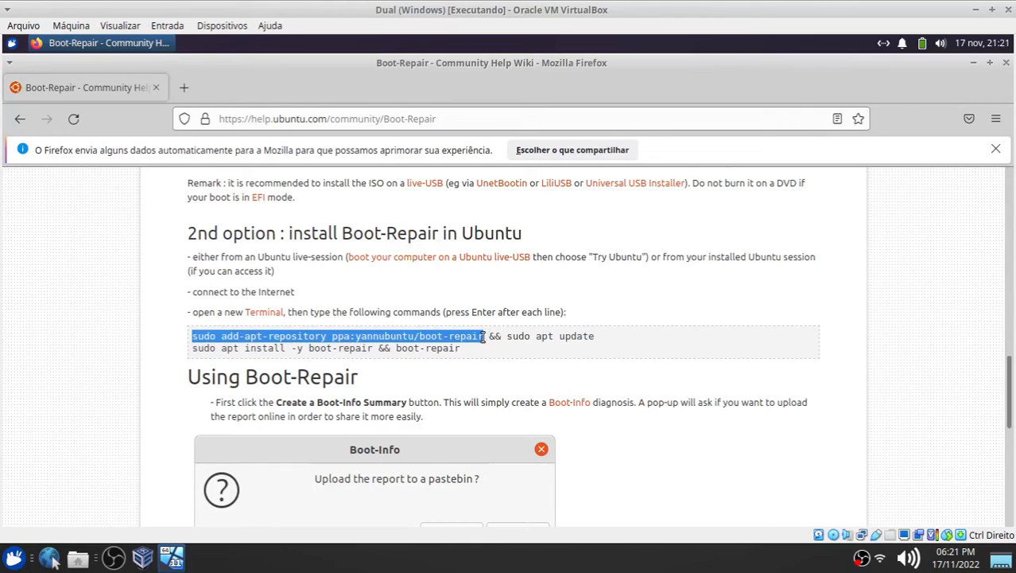
right_click(379, 337)
click(408, 347)
Open a terminal in the live session, enlarge its text by two zoom levels and reposition its window.
click(12, 43)
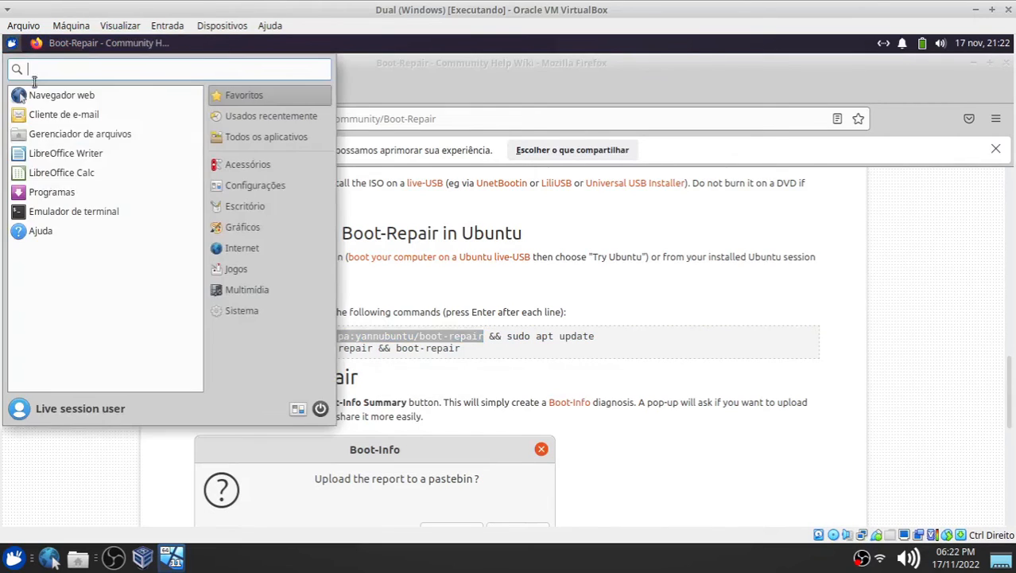
click(47, 203)
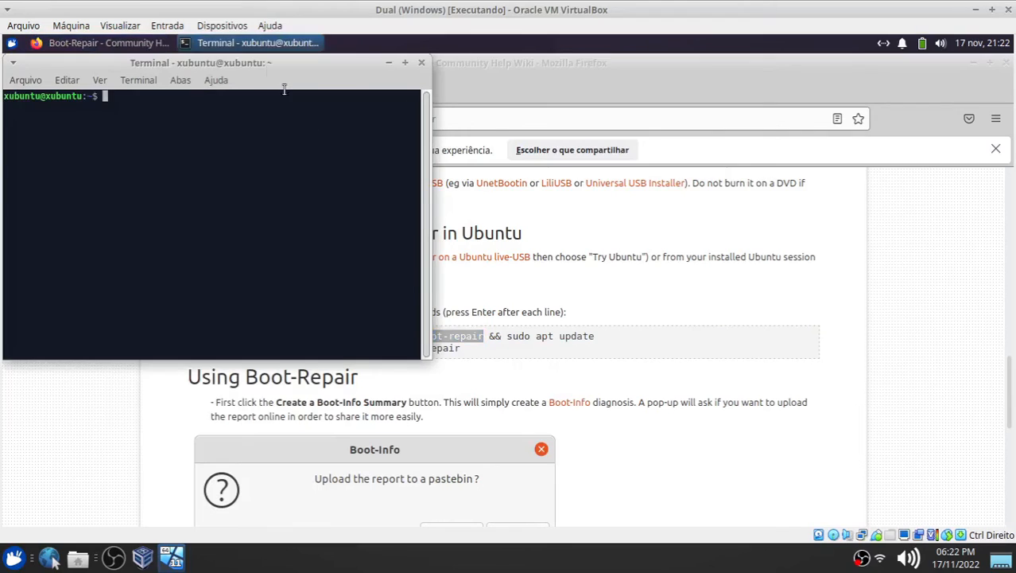
drag(258, 66, 712, 91)
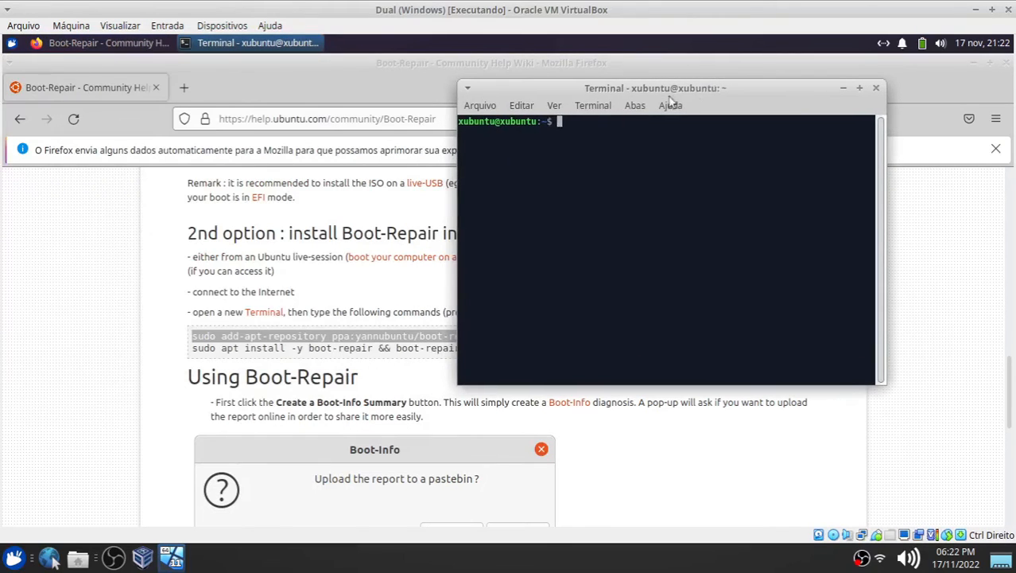
click(555, 107)
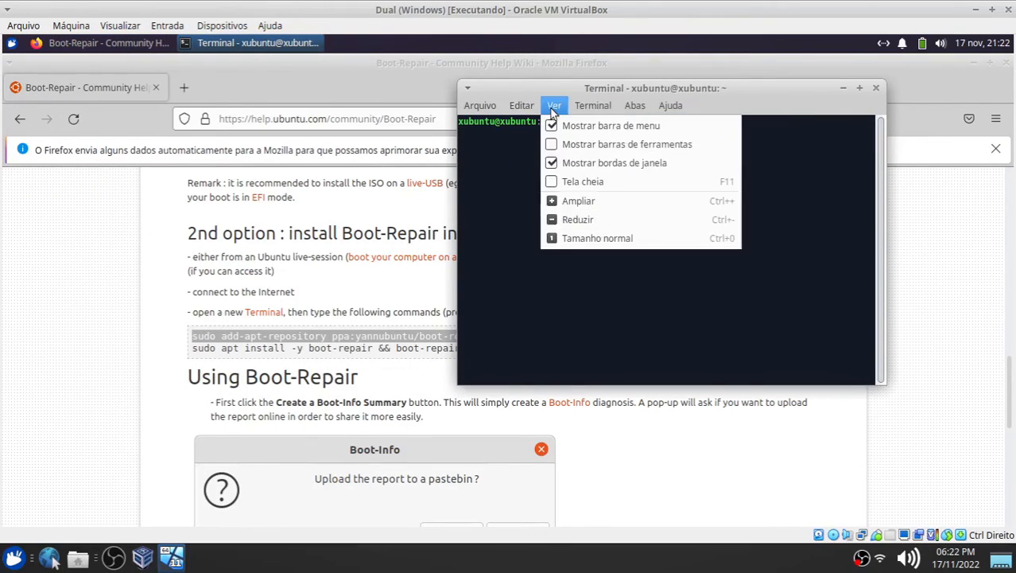
click(598, 203)
click(555, 107)
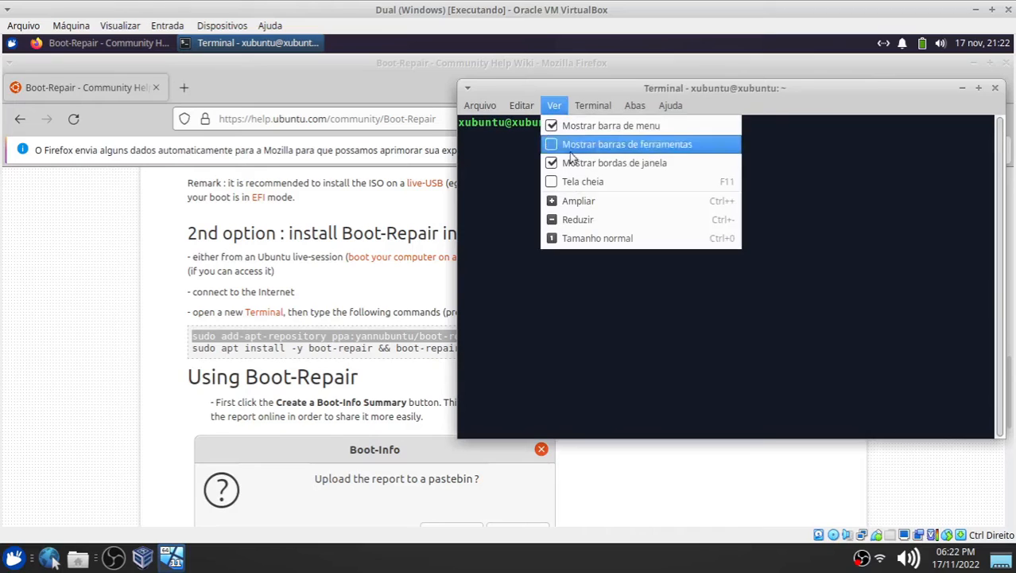
click(575, 201)
drag(573, 89, 448, 64)
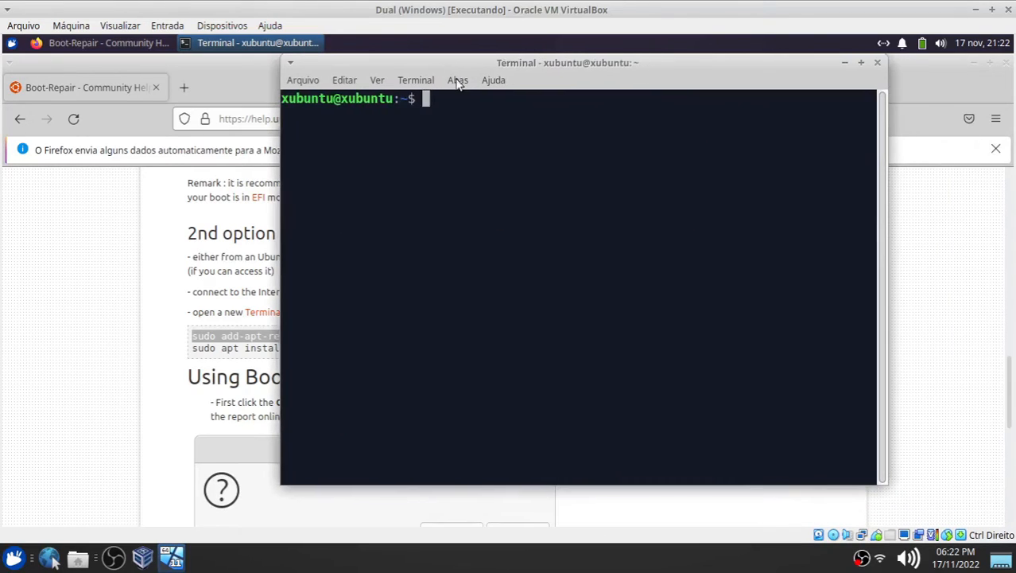
Paste the copied add-apt-repository command at the terminal prompt.
right_click(459, 134)
click(508, 224)
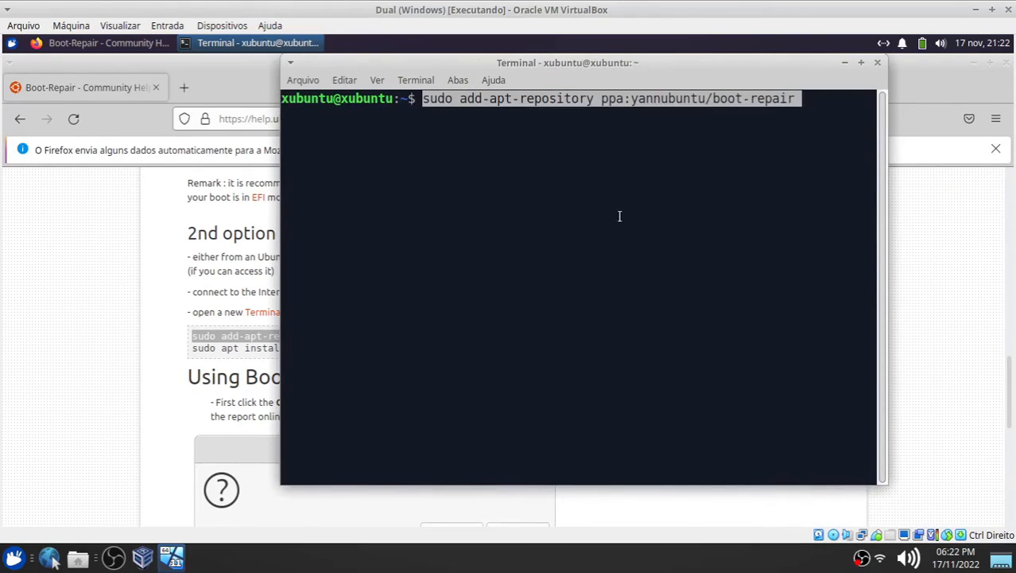
key(Left)
key(Left)
key(Left)
key(Left)
key(Left)
key(Left)
key(Left)
key(Left)
key(Left)
key(Left)
key(Left)
key(Left)
key(Left)
key(Left)
key(Left)
key(Left)
key(Left)
key(Left)
key(Left)
key(Left)
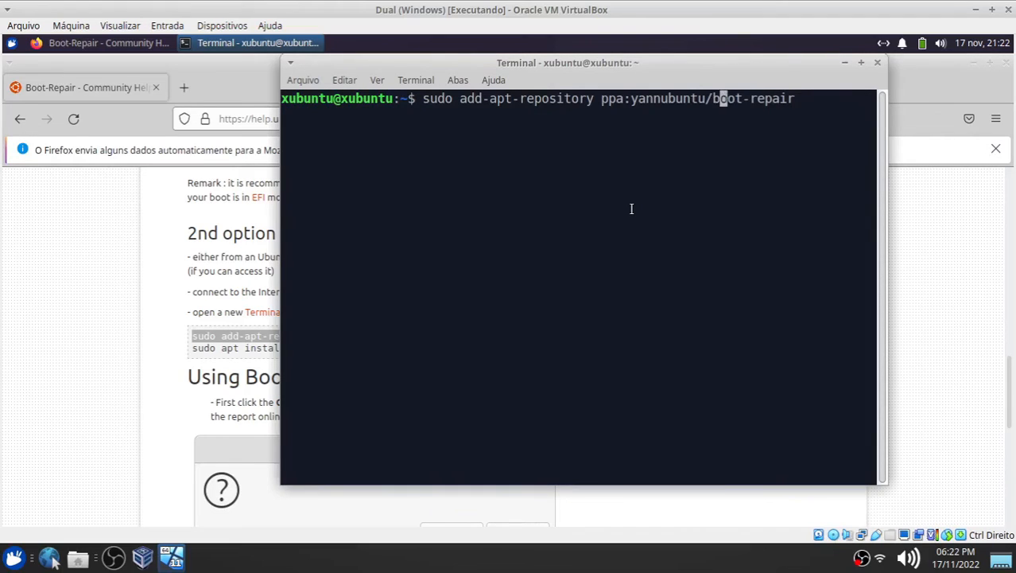
key(Left)
key(Left)
key(Left)
key(Left)
key(Left)
key(Left)
key(Left)
key(Left)
key(Left)
key(Left)
key(Left)
key(Left)
key(Left)
key(Left)
key(Left)
key(Left)
key(Left)
key(Left)
key(Left)
key(Left)
key(Right)
key(Right)
key(Right)
key(Right)
key(Left)
key(Left)
key(Left)
key(Left)
key(Right)
key(Right)
key(Right)
key(Right)
key(Right)
key(Right)
key(Right)
key(Right)
key(Right)
key(Right)
key(Right)
key(Right)
key(Right)
key(Right)
key(Right)
key(Right)
key(Right)
key(Right)
key(Right)
key(Right)
key(Right)
key(Right)
key(Right)
key(Right)
key(Right)
key(Right)
key(Right)
key(Right)
key(Right)
key(Right)
key(Right)
drag(713, 101, 793, 101)
click(815, 121)
key(Right)
key(Right)
key(Right)
key(Right)
key(Right)
key(Right)
key(Right)
key(Right)
key(Right)
key(Right)
key(Right)
key(Right)
key(Right)
key(Right)
key(Right)
key(Right)
key(Right)
key(Right)
key(Right)
Run sudo add-apt-repository ppa:yannubuntu/boot-repair and confirm adding the repository.
key(Return)
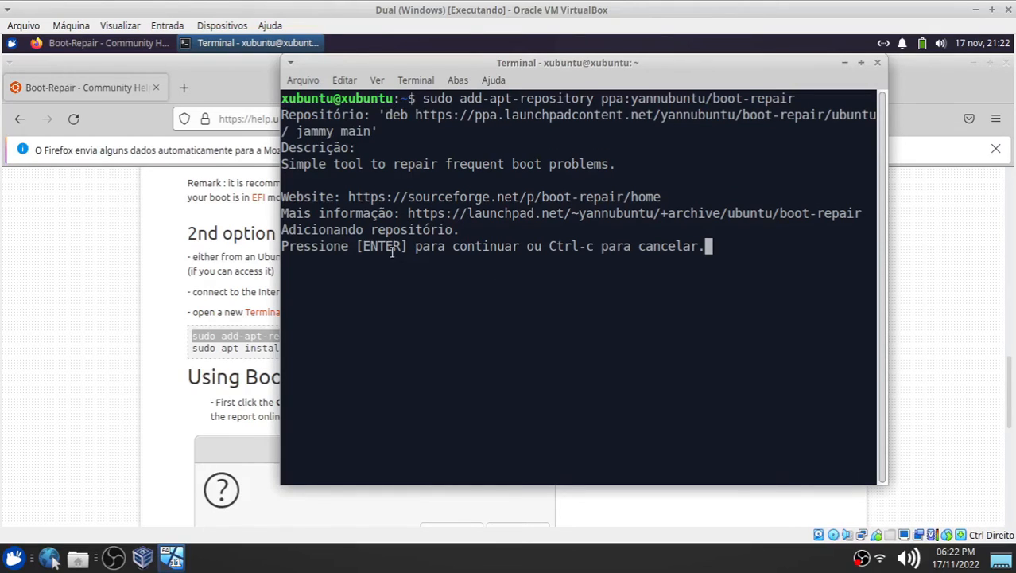
key(Return)
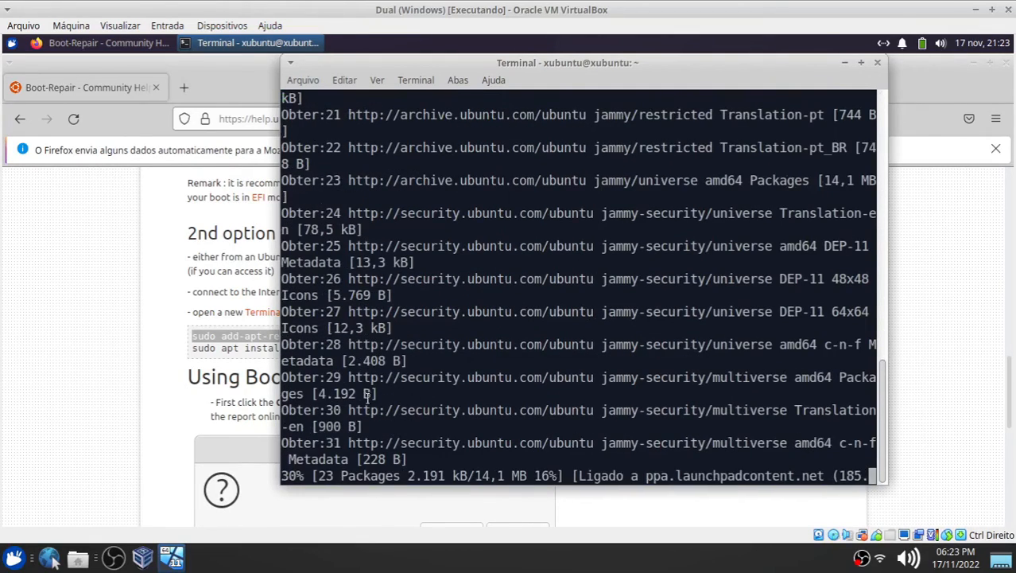
Return to the Boot-Repair wiki page in Firefox and copy the command sudo apt update.
click(241, 63)
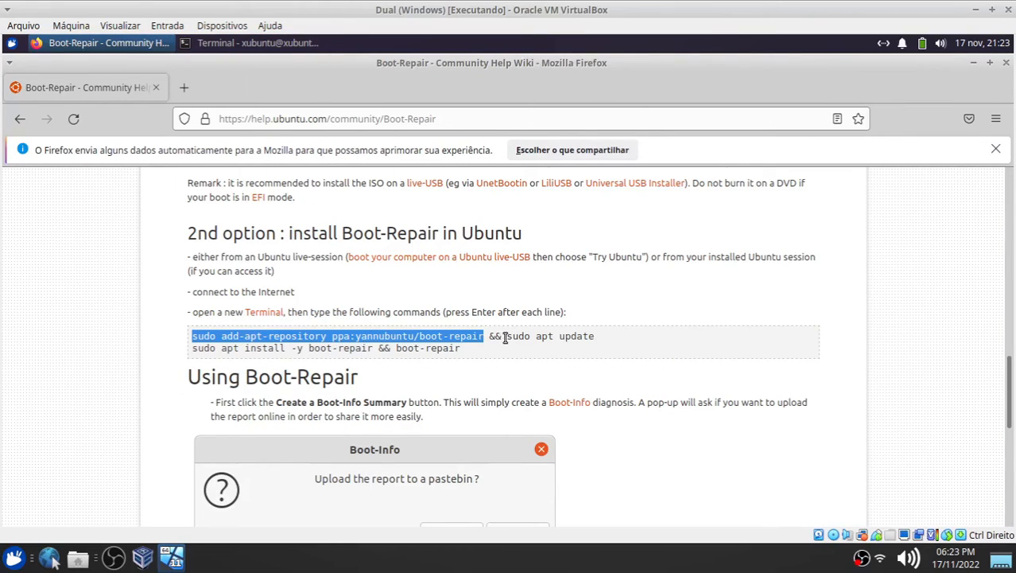
drag(506, 336, 592, 336)
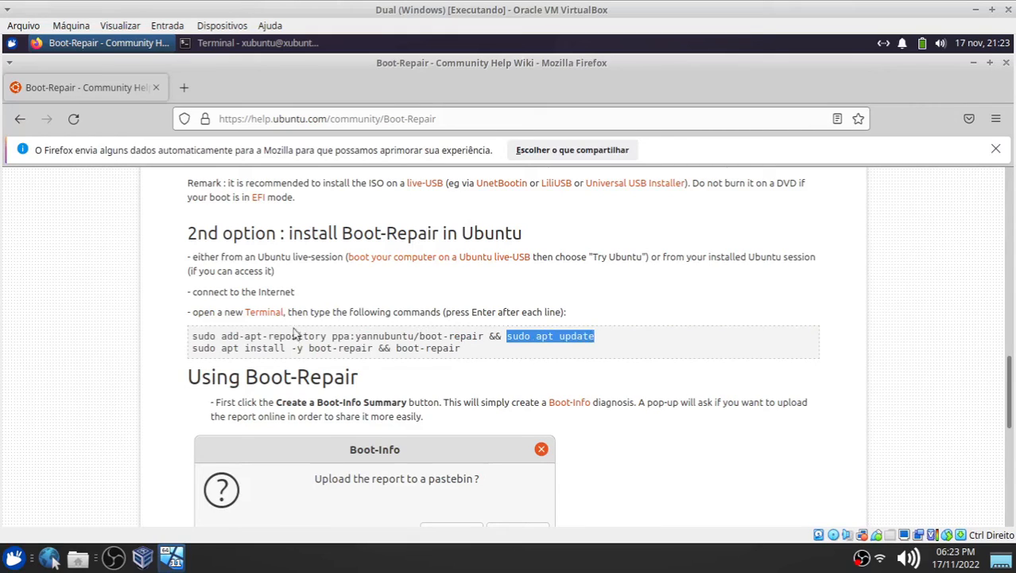
right_click(570, 336)
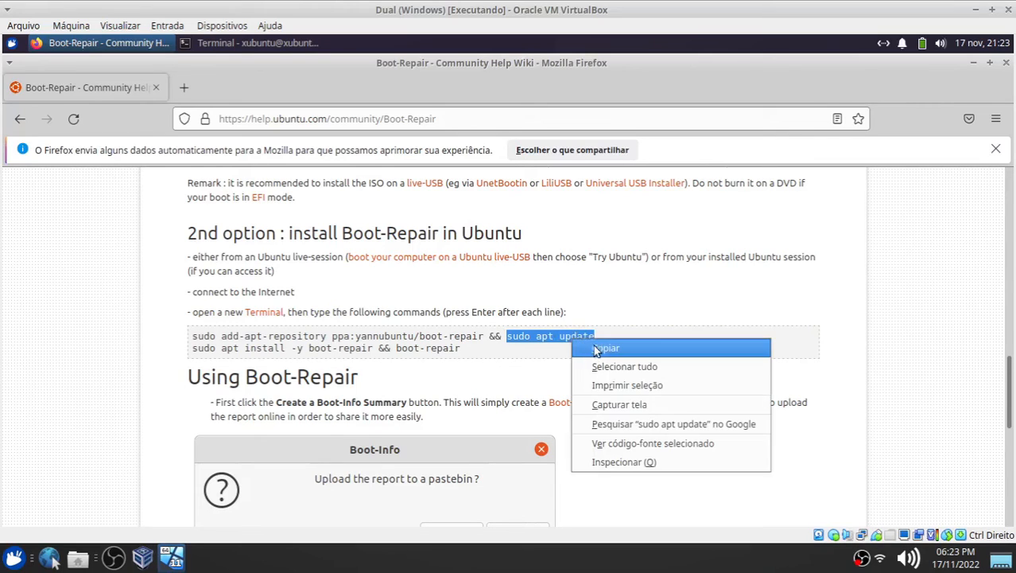
click(591, 350)
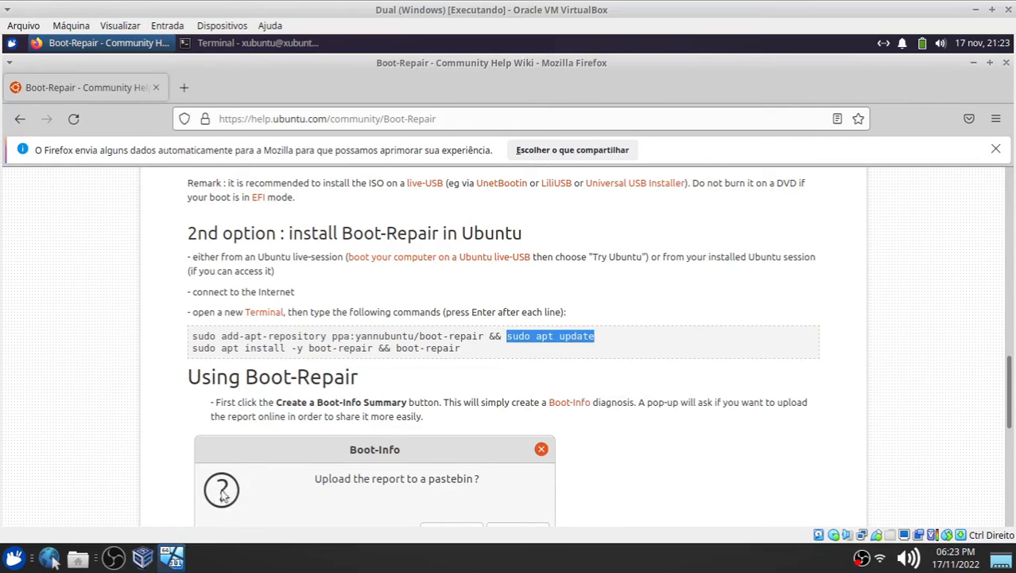
Switch to the terminal, clear its output, and paste and run sudo apt update.
click(211, 44)
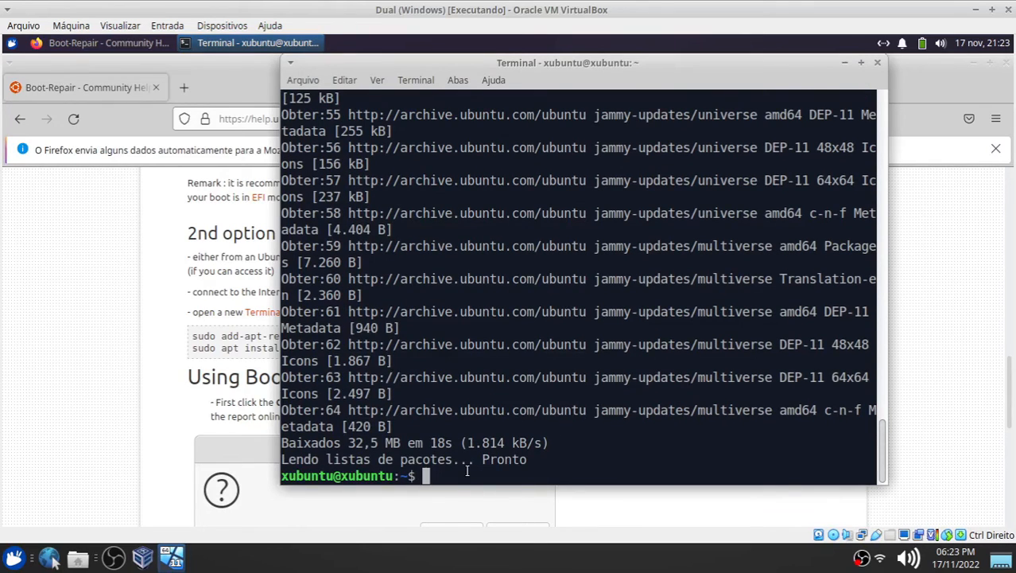
key(ctrl+l)
right_click(482, 167)
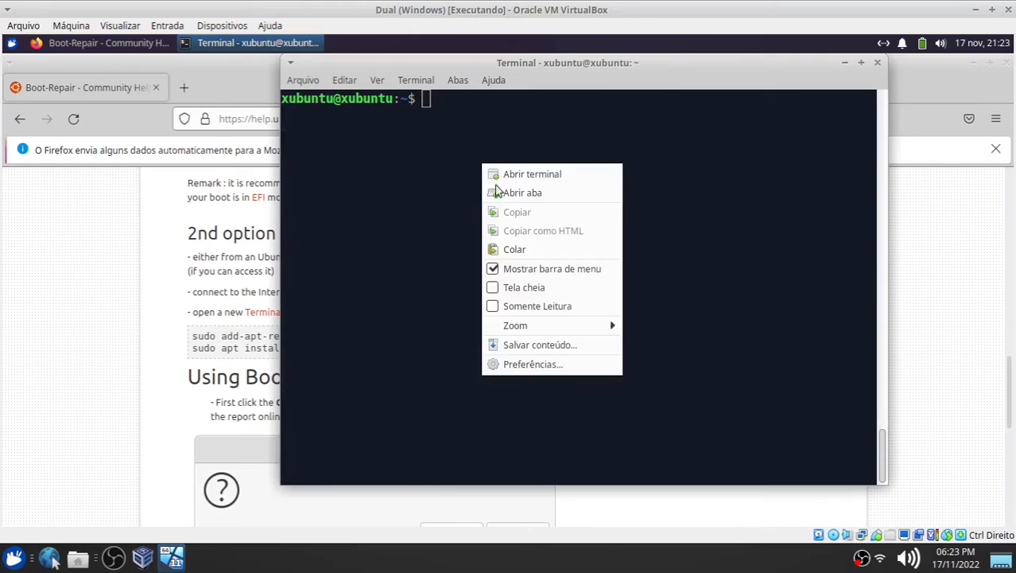
click(521, 250)
key(Return)
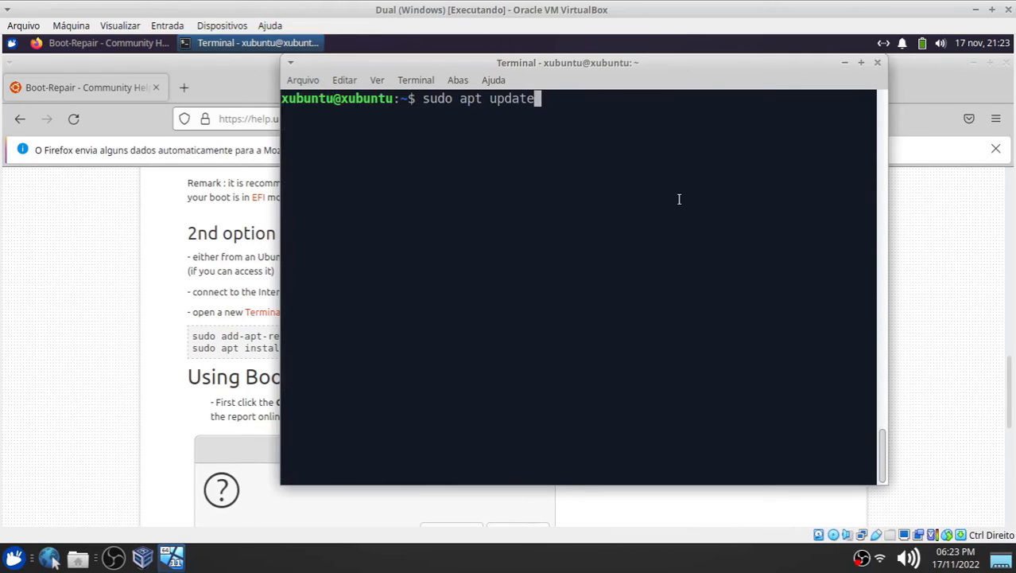
key(Return)
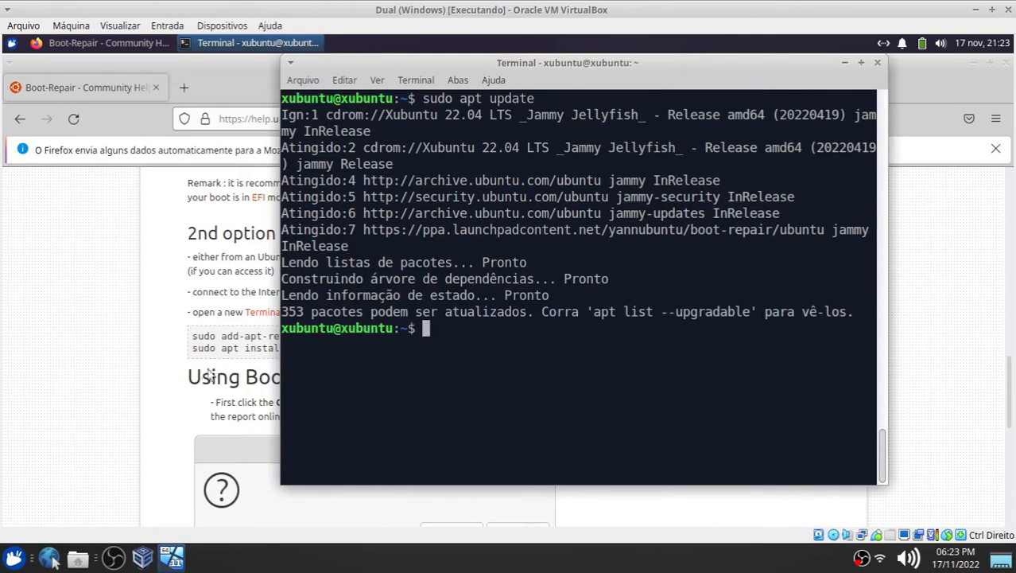
Return to the wiki page in Firefox and copy the command sudo apt install -y boot-repair.
click(173, 346)
drag(192, 336, 482, 337)
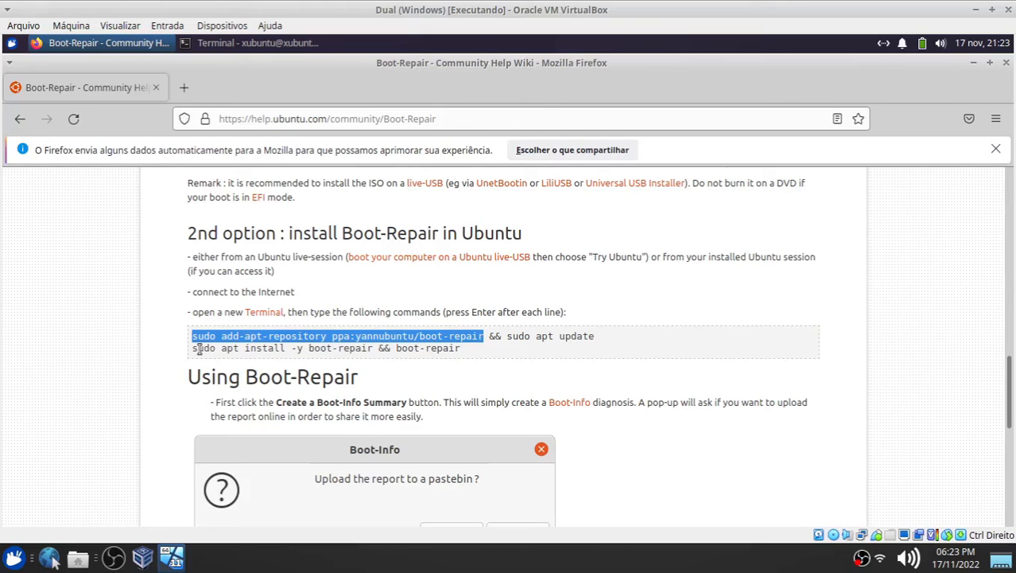
drag(193, 349, 373, 352)
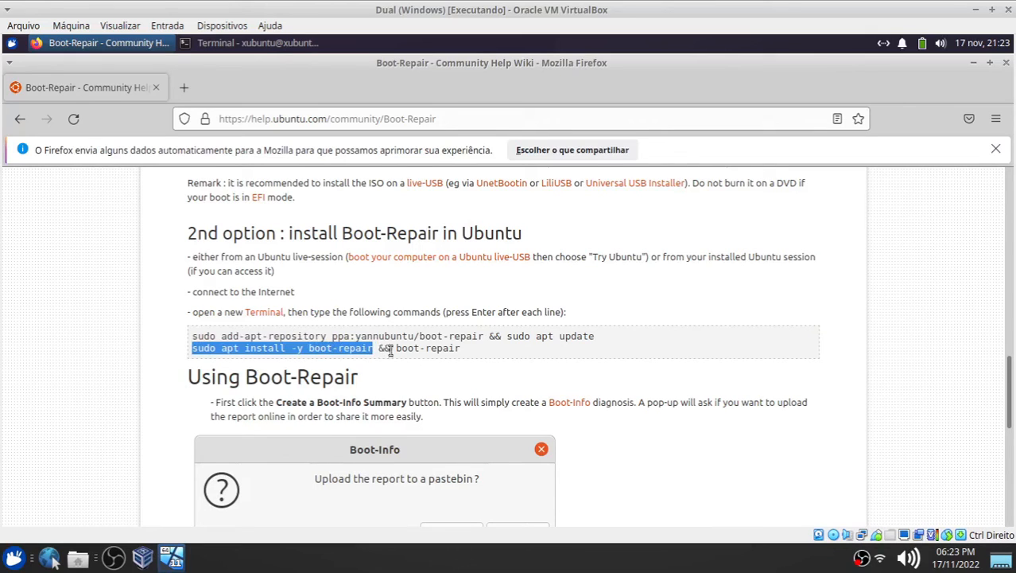
right_click(358, 348)
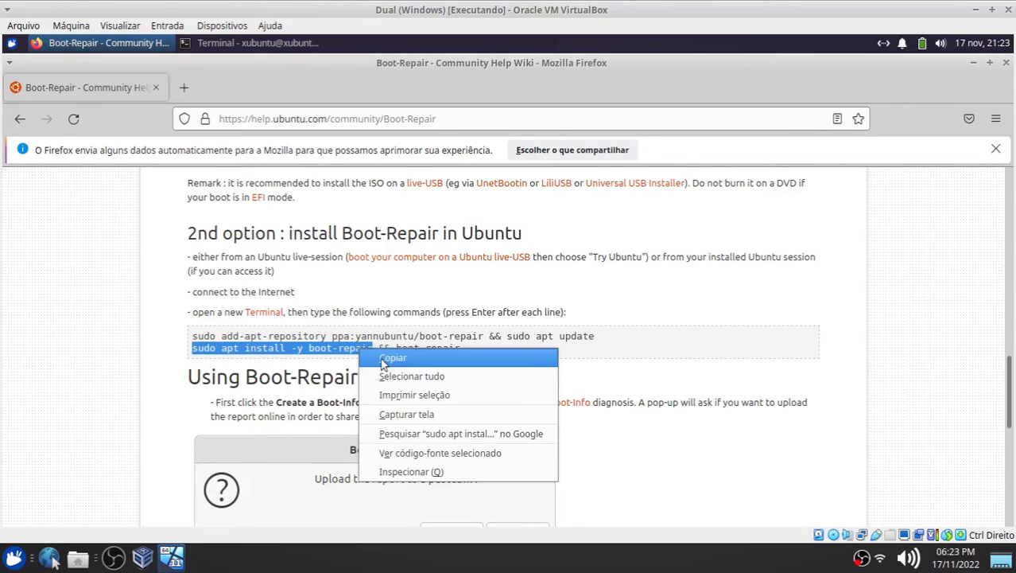
click(382, 357)
Switch to the terminal, clear its output, and paste and run sudo apt install -y boot-repair.
click(251, 43)
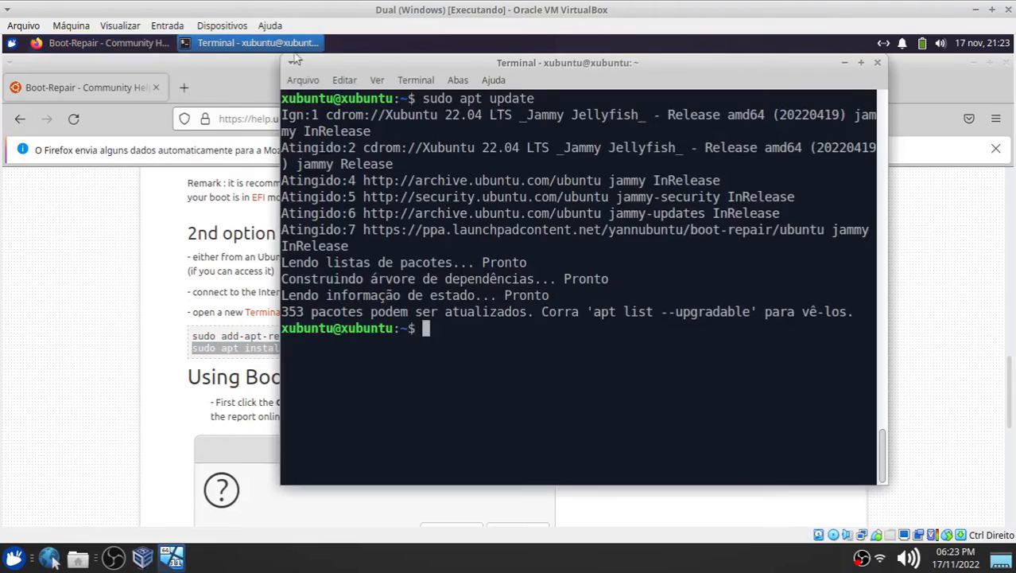
key(ctrl+l)
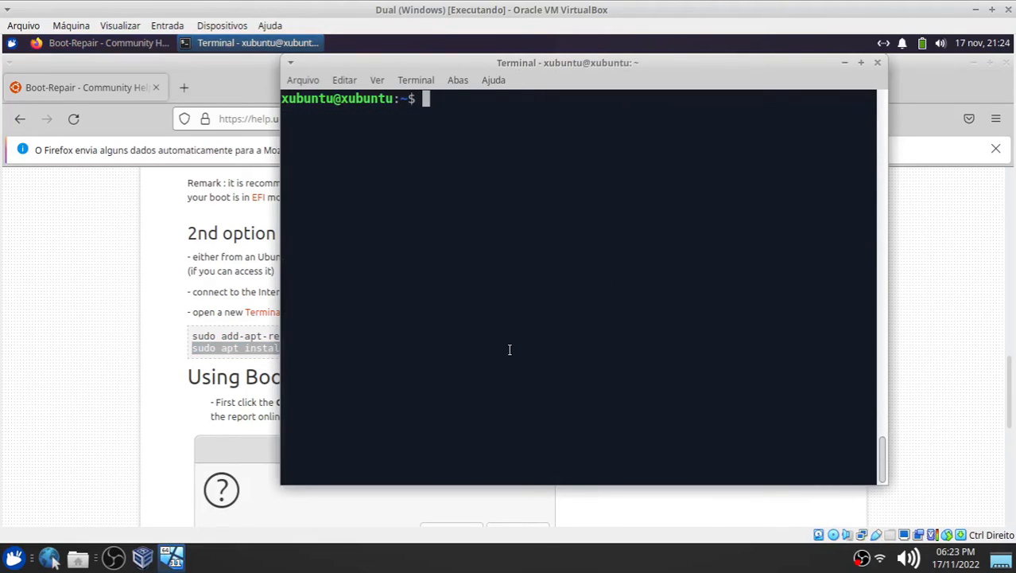
right_click(510, 128)
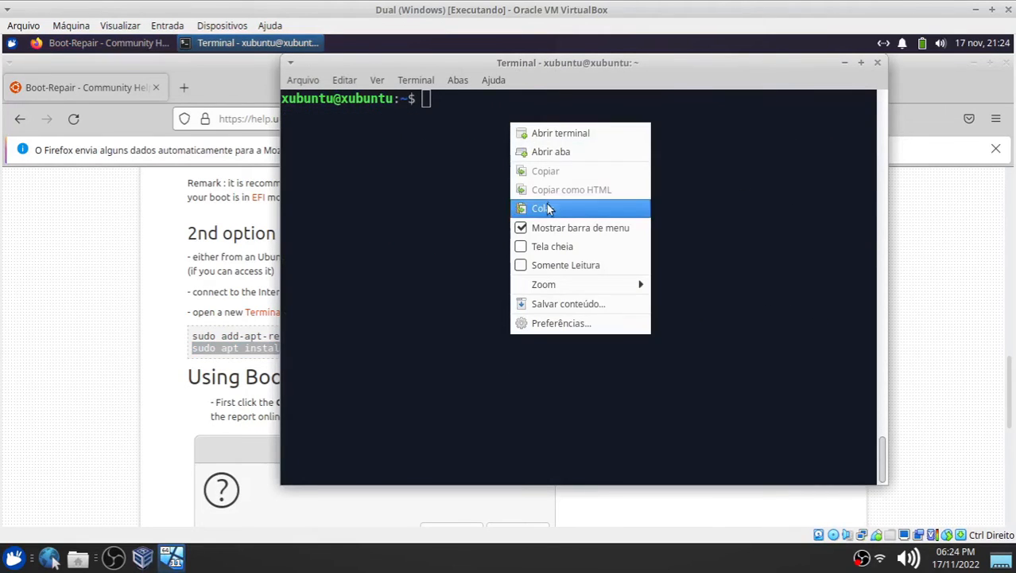
click(550, 203)
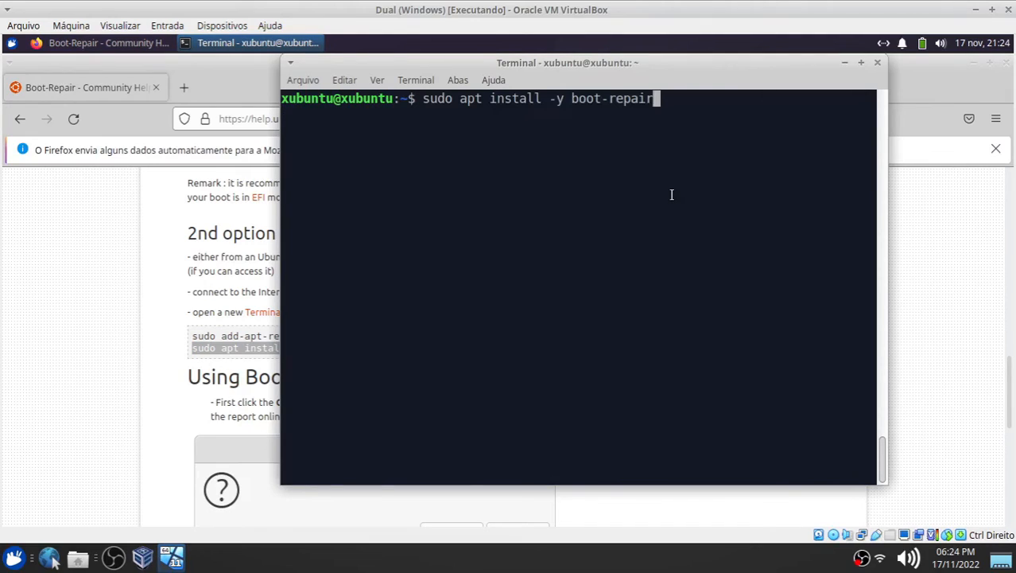
key(Left)
key(Left)
key(Left)
key(Left)
key(Left)
key(Left)
key(Left)
key(Left)
key(Left)
key(Left)
key(Left)
key(Left)
key(Left)
key(Left)
key(Left)
key(Left)
key(Left)
key(Left)
key(Left)
key(Left)
key(Left)
key(Left)
key(Left)
key(Left)
key(Left)
key(Left)
key(Left)
key(Left)
key(Left)
key(Left)
key(Left)
key(Right)
key(Right)
key(Right)
key(Right)
key(Right)
key(Right)
key(Left)
key(Right)
key(Right)
key(Right)
key(Right)
key(Right)
key(Right)
key(Right)
key(Right)
key(Right)
key(Right)
key(Right)
key(Right)
key(Right)
key(Right)
key(Right)
key(Right)
key(Right)
key(Right)
key(Right)
key(Right)
key(Right)
key(Right)
key(Right)
key(Right)
key(Right)
key(Right)
key(Return)
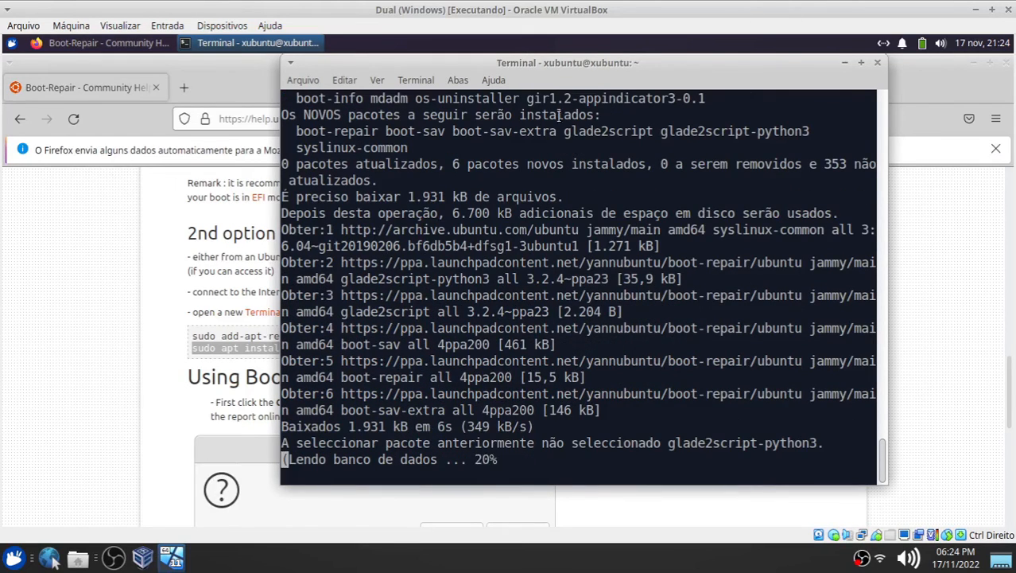
Move the terminal window aside and end its session with exit once the installation finishes.
drag(583, 56, 650, 53)
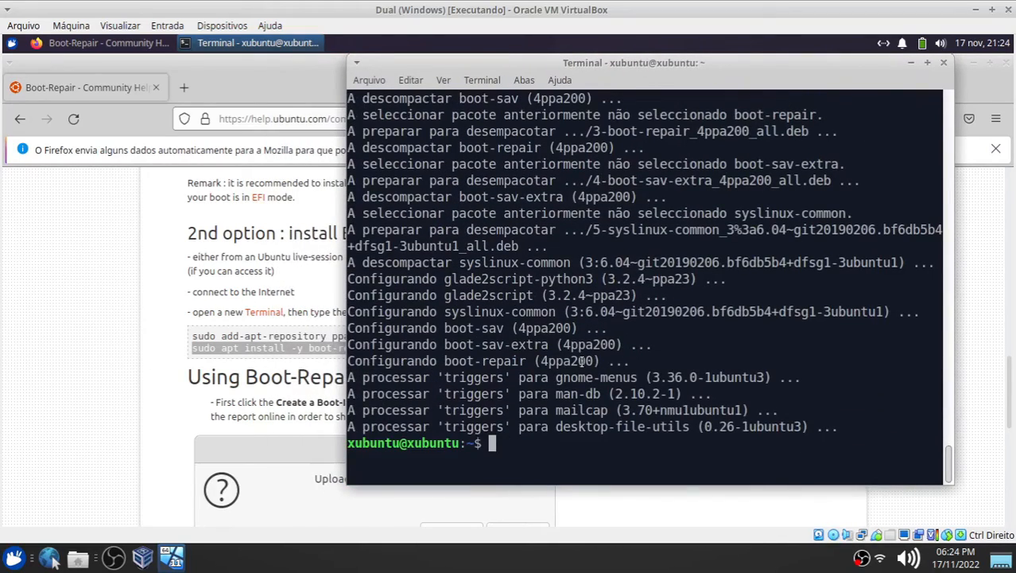
text(exit)
key(Return)
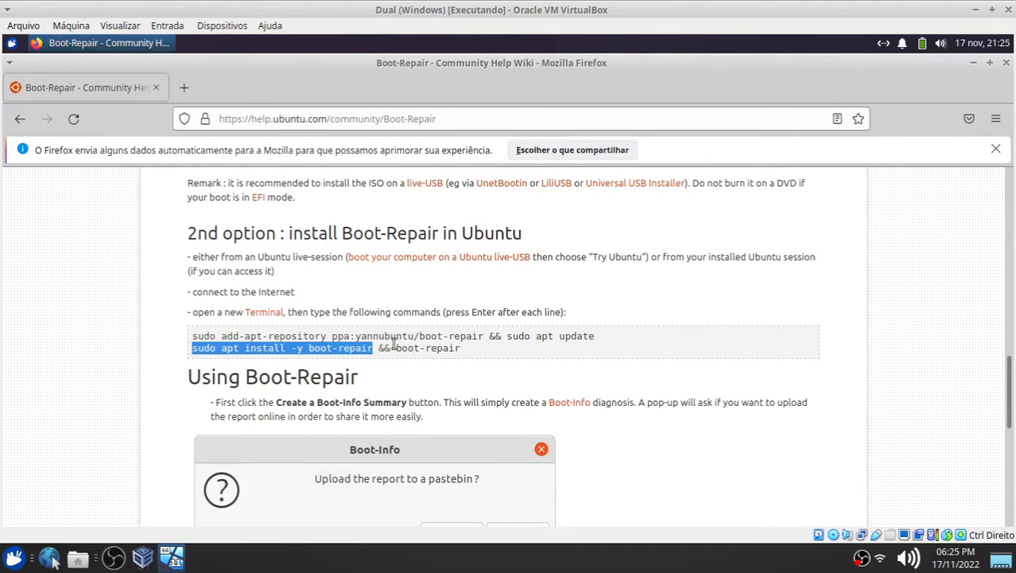
Copy the boot-repair command from the wiki page and close Firefox.
drag(396, 348, 462, 349)
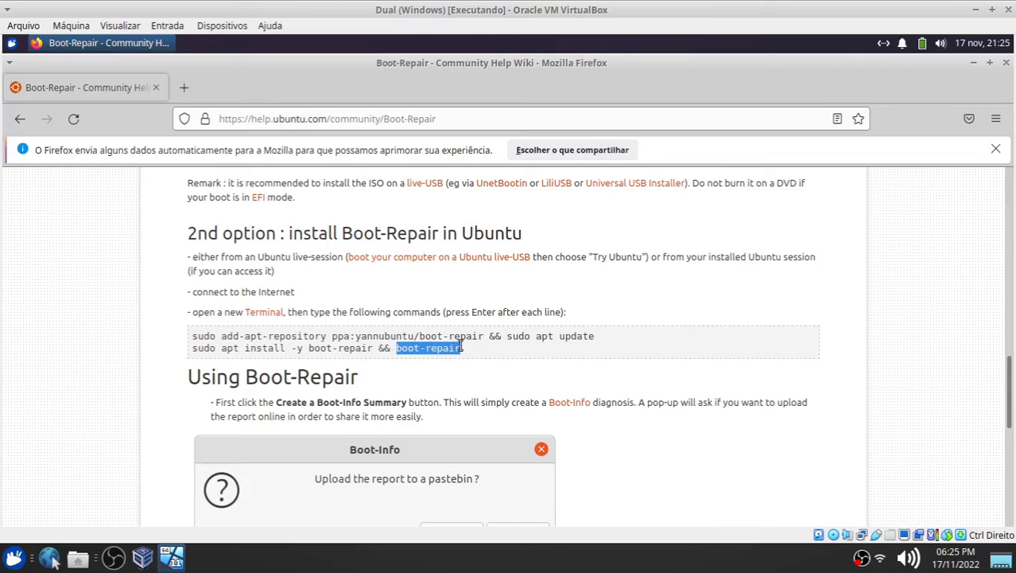
right_click(410, 348)
click(440, 357)
click(1006, 63)
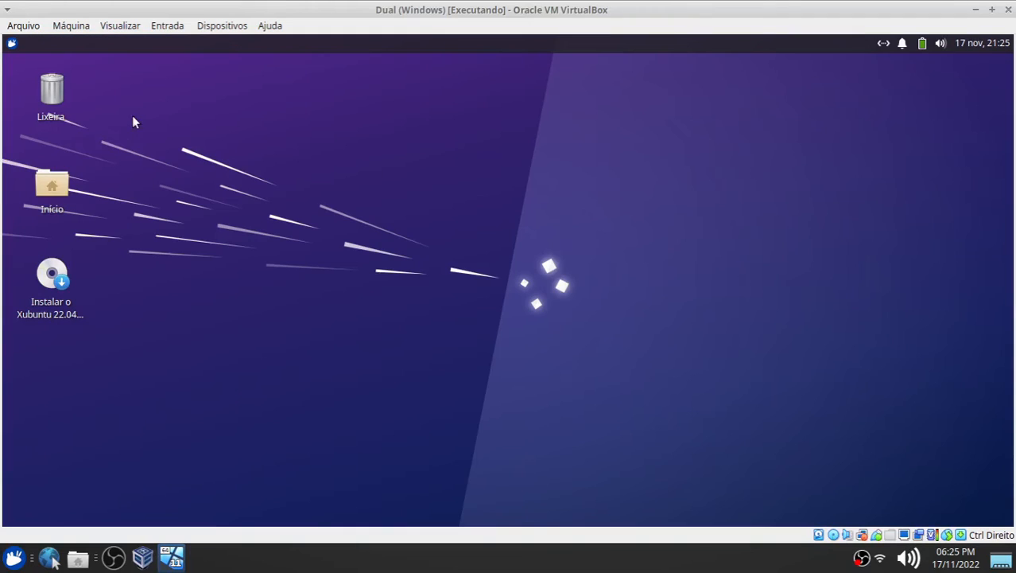
Launch Reparador de inicialização from the Configurações category of the live session's applications.
click(11, 43)
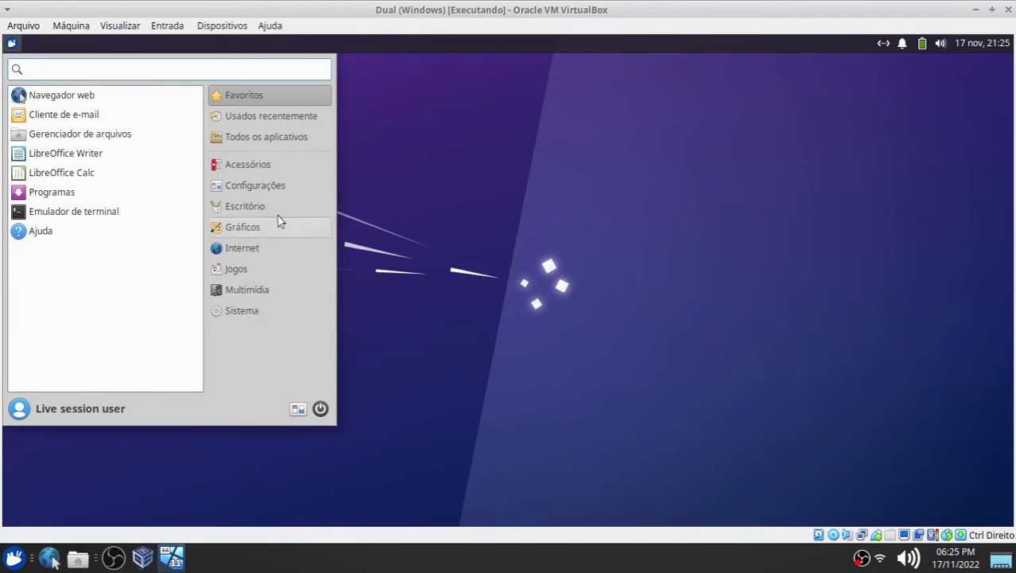
click(265, 189)
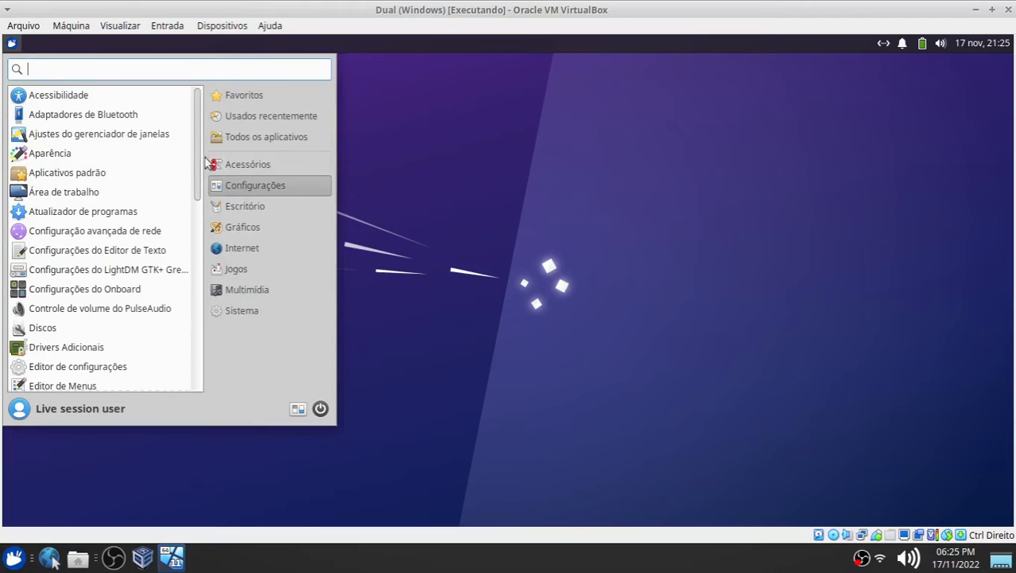
drag(198, 160, 188, 352)
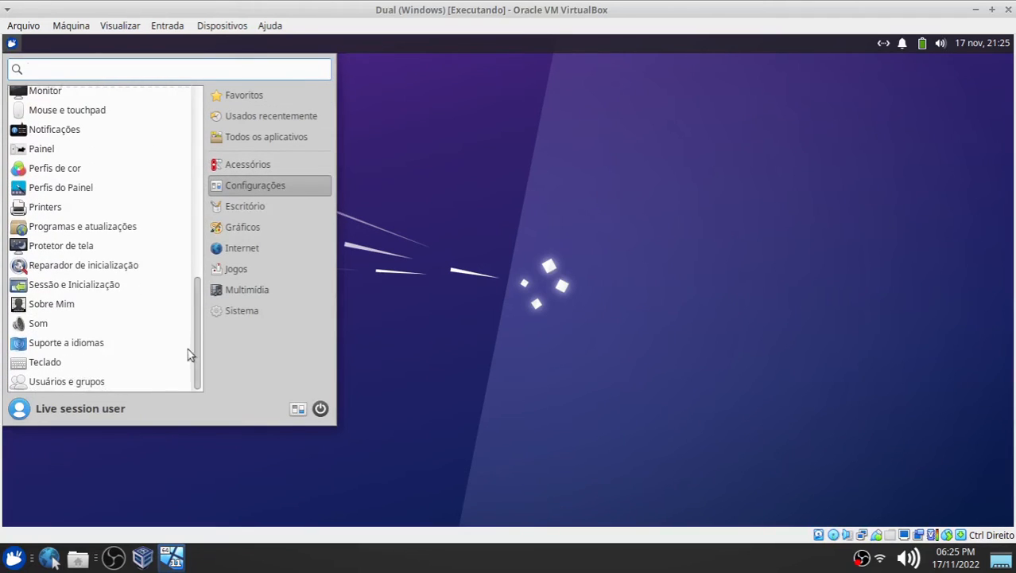
click(101, 267)
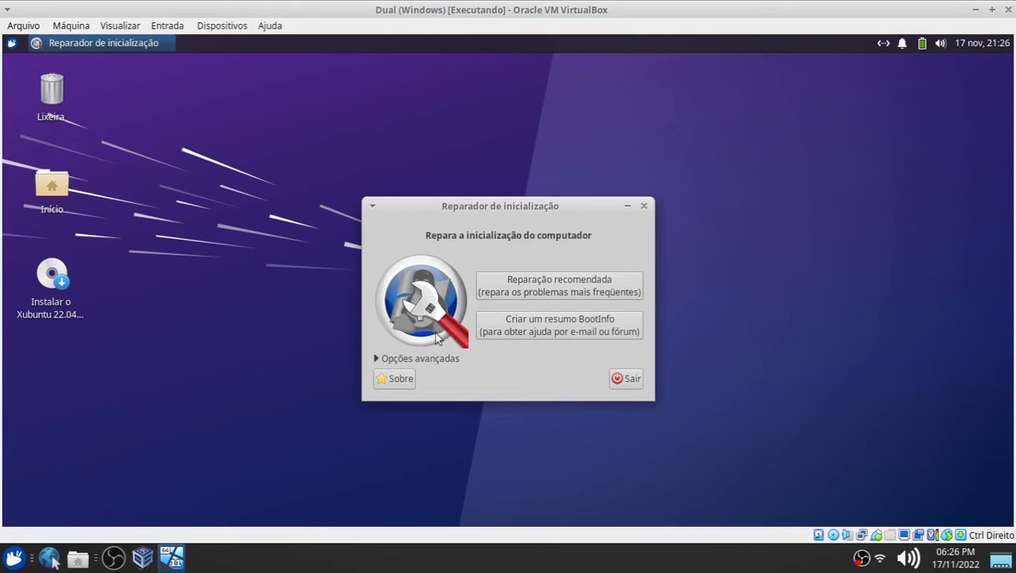
Run the recommended repair (Reparação recomendada) and decline uploading the report to a pastebin.
click(544, 292)
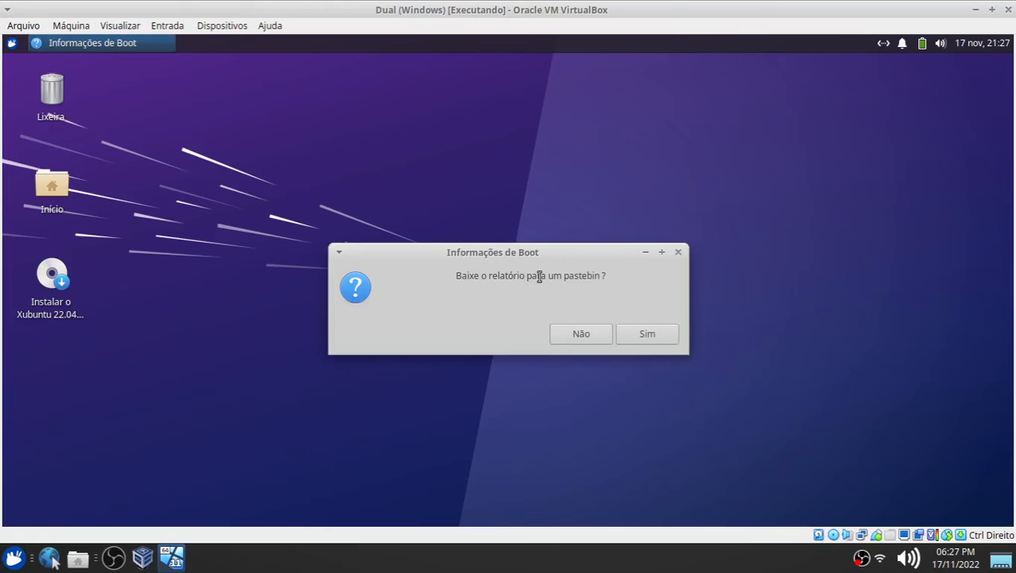
click(581, 334)
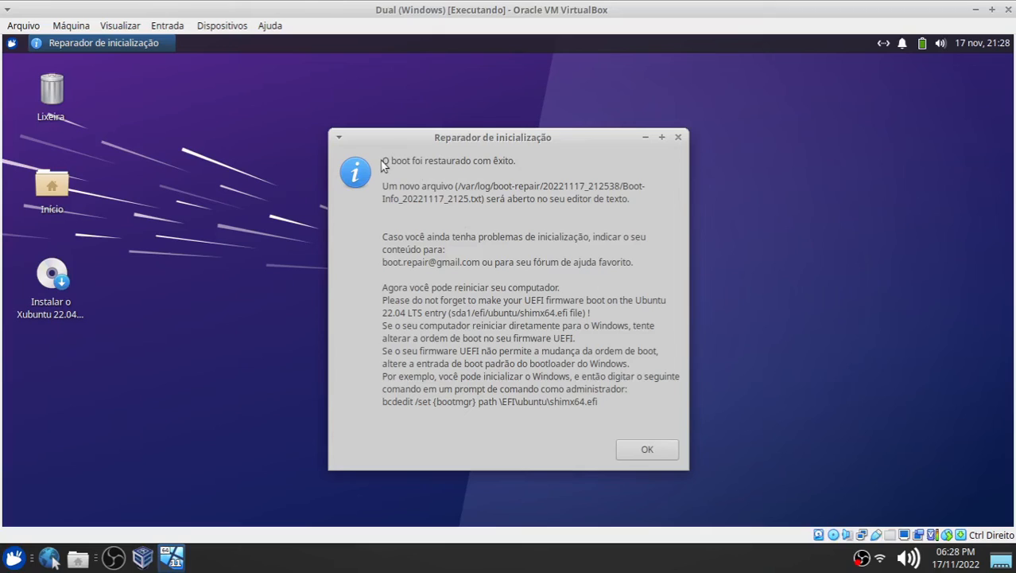
Examine the repair report message, including the UEFI boot entry advice and the bcdedit command for Windows.
drag(383, 161, 518, 163)
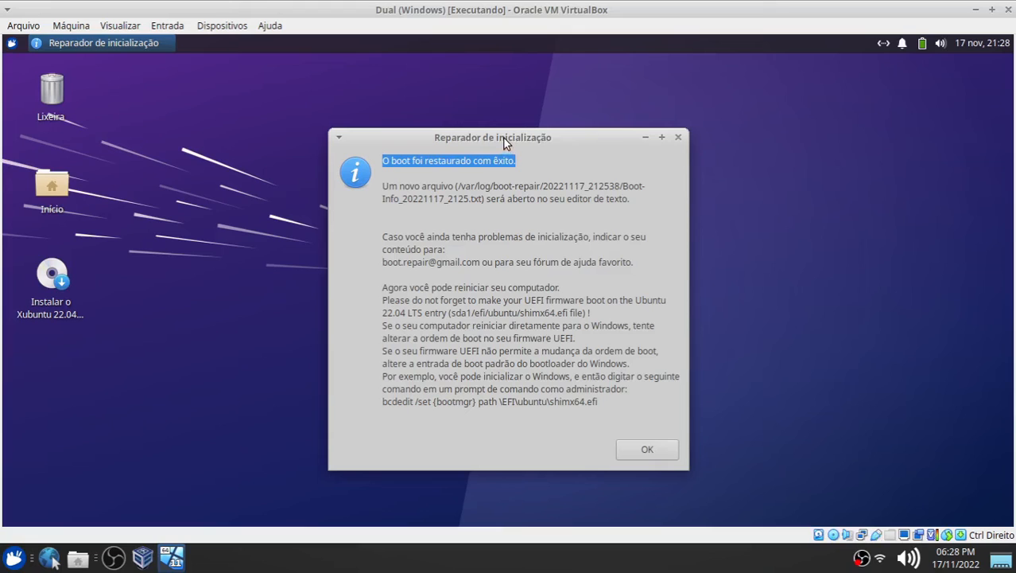
drag(502, 137, 671, 92)
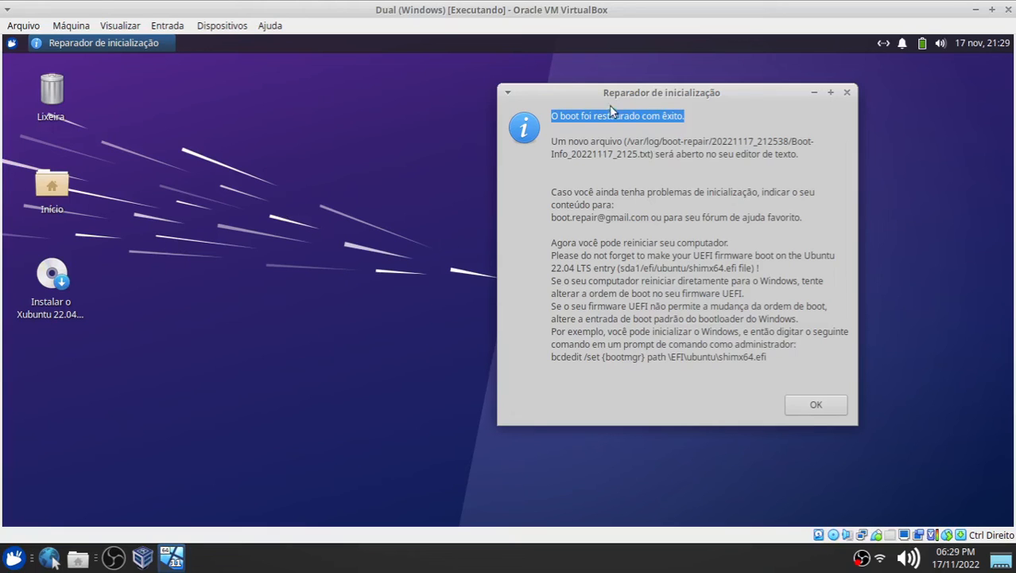
drag(627, 97, 468, 105)
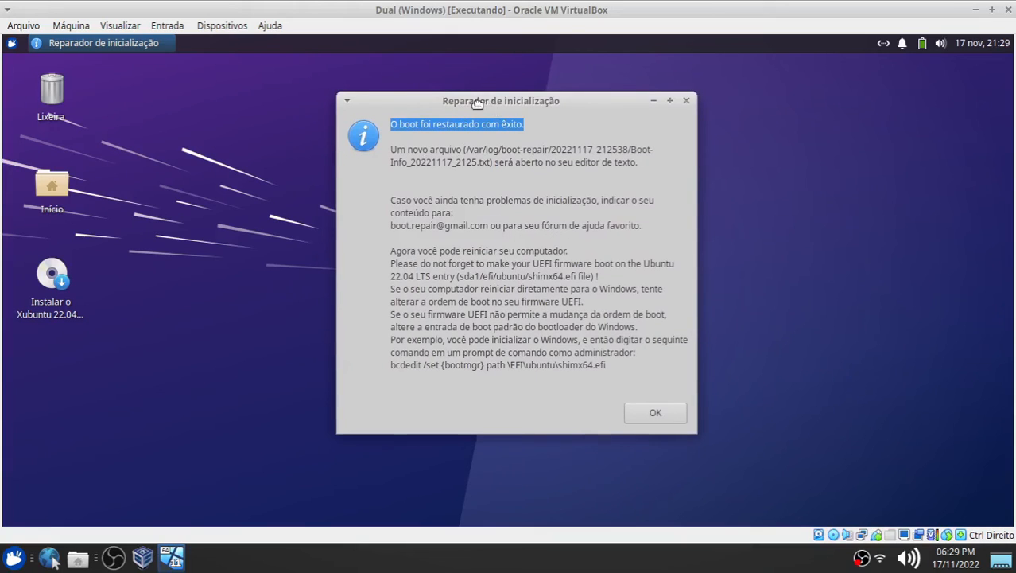
drag(492, 105, 473, 109)
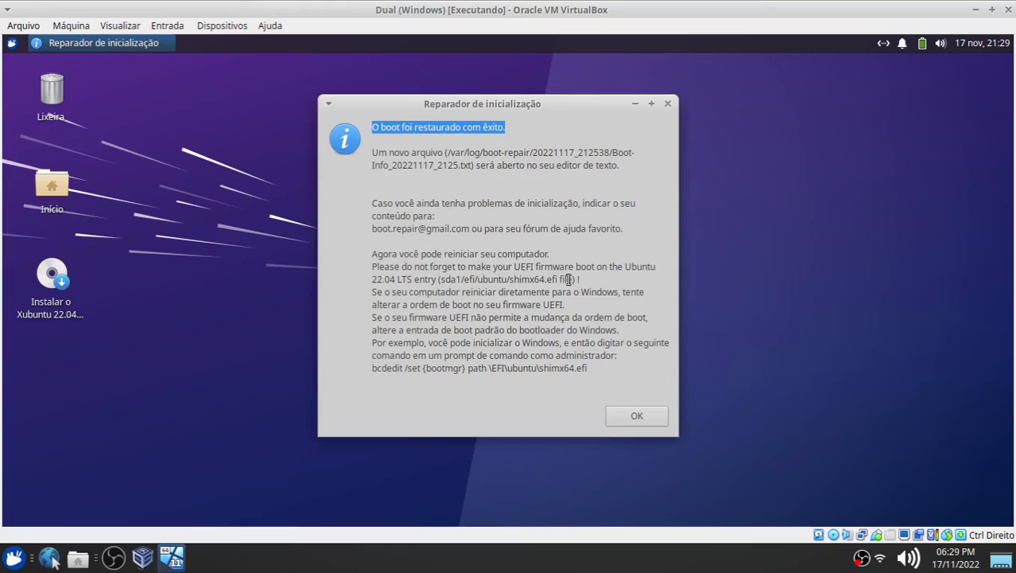
drag(574, 279, 362, 265)
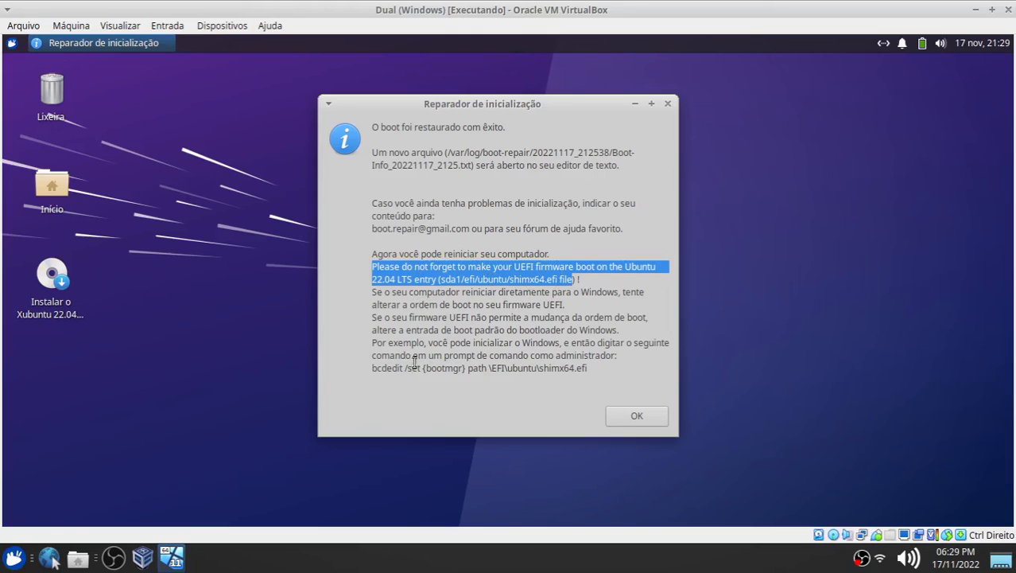
drag(371, 368, 591, 369)
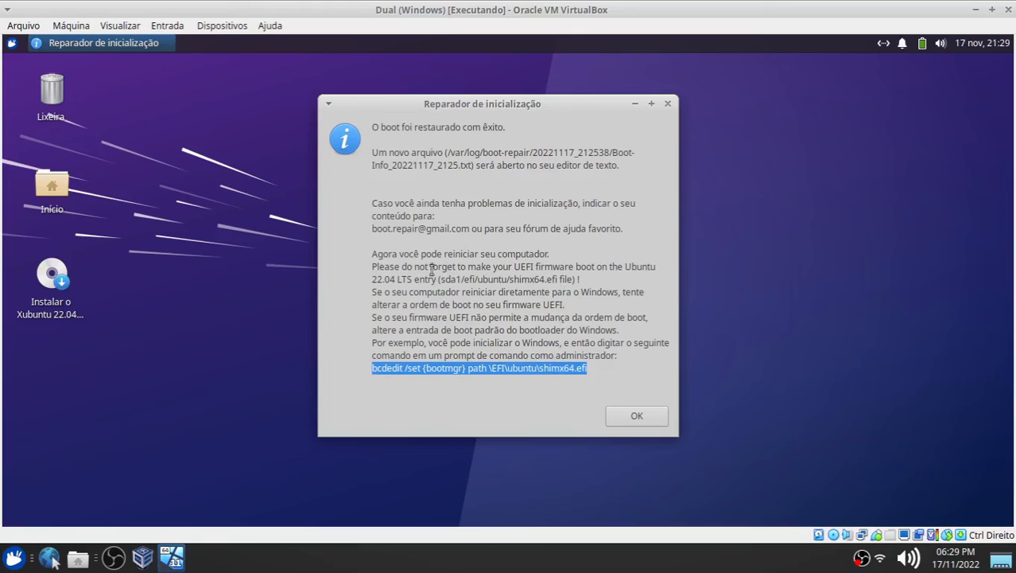
click(372, 253)
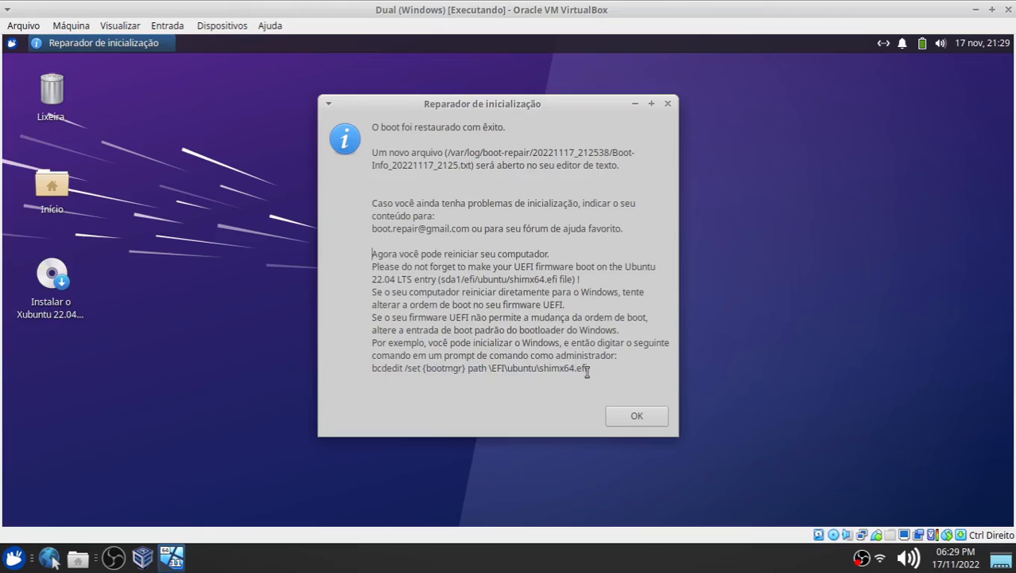
drag(589, 369, 372, 369)
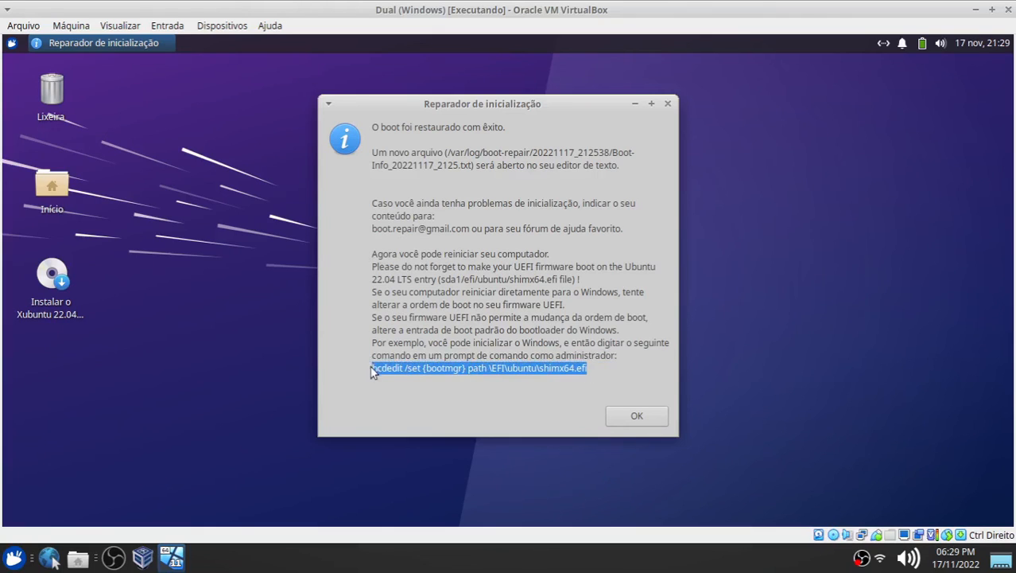
Dismiss the repair message and close the Boot-Info report in LibreOffice Writer.
click(637, 418)
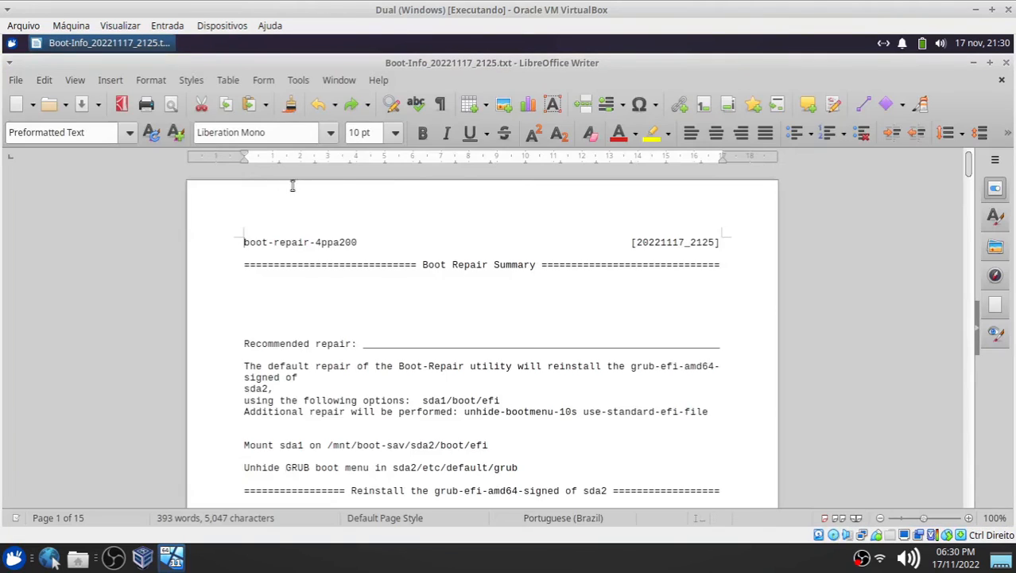
click(662, 378)
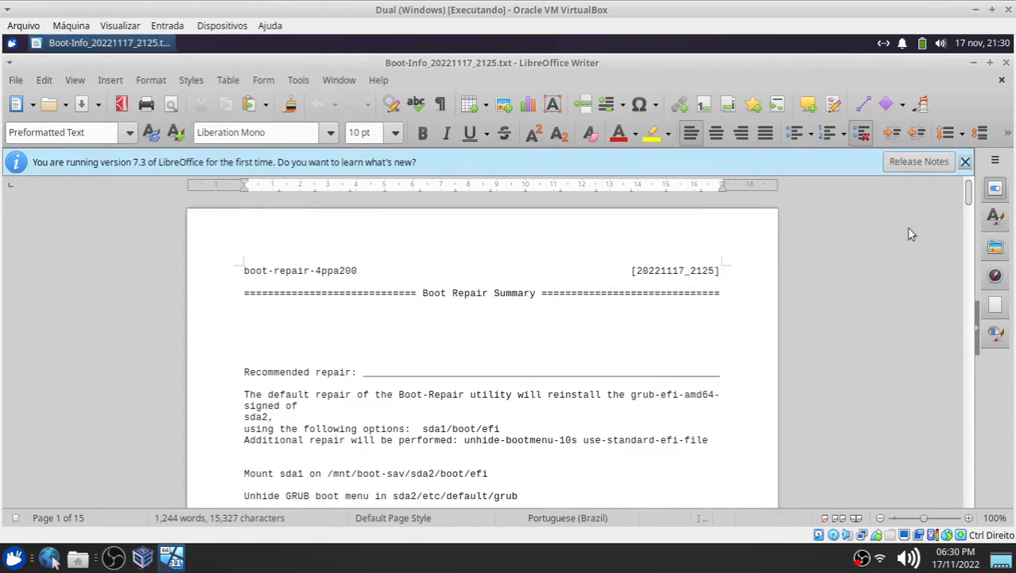
drag(969, 198, 909, 182)
click(1006, 63)
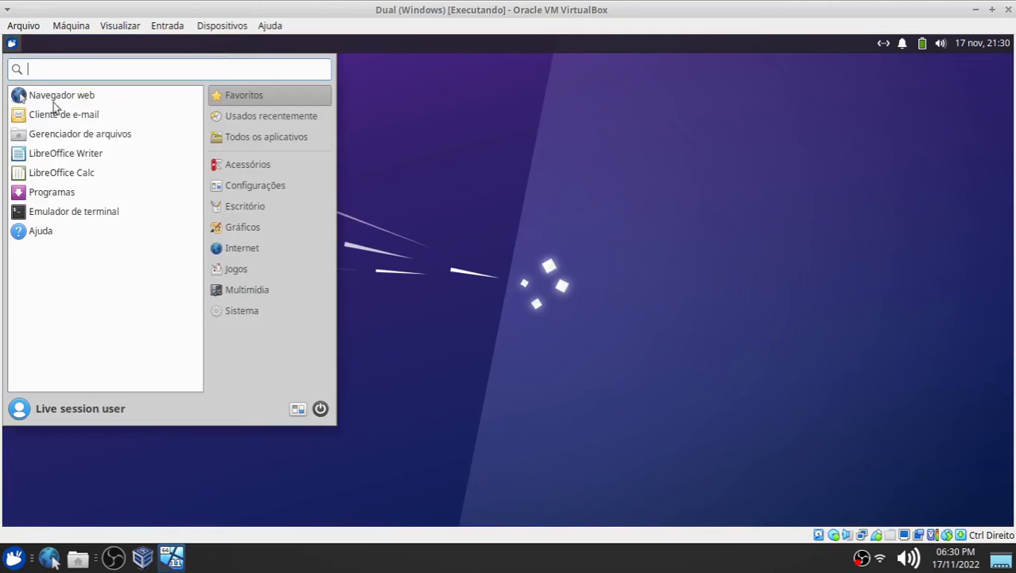
Shut down the Xubuntu live session.
click(11, 43)
click(321, 409)
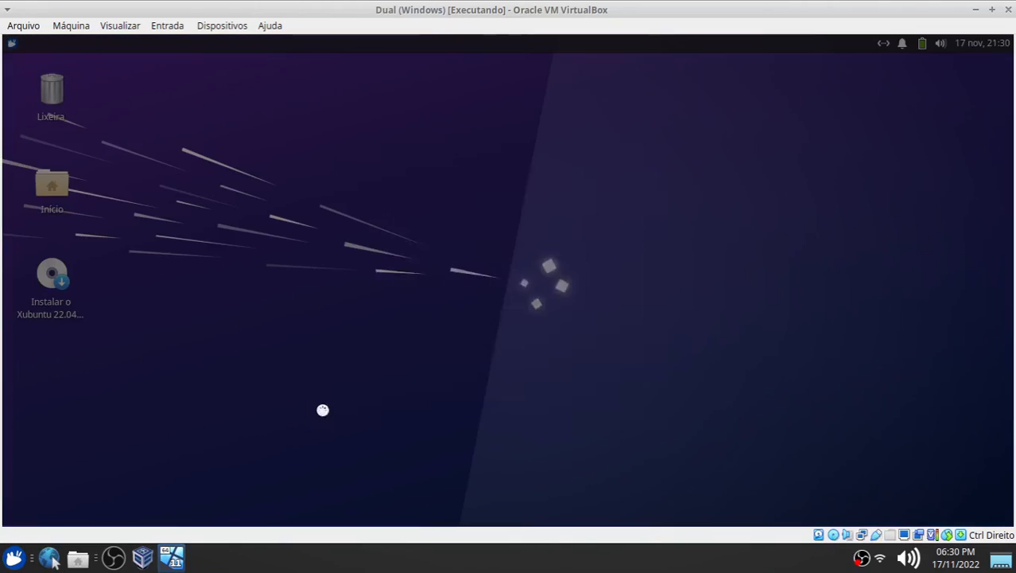
click(583, 259)
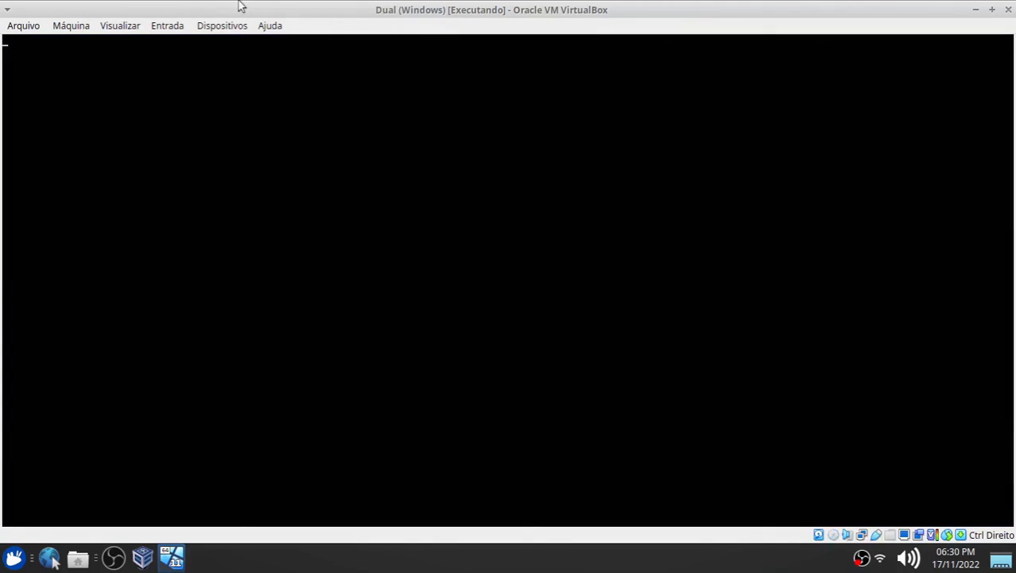
Check whether the Xubuntu ISO is still attached as the virtual machine's optical disc.
click(239, 25)
mouse_move(252, 48)
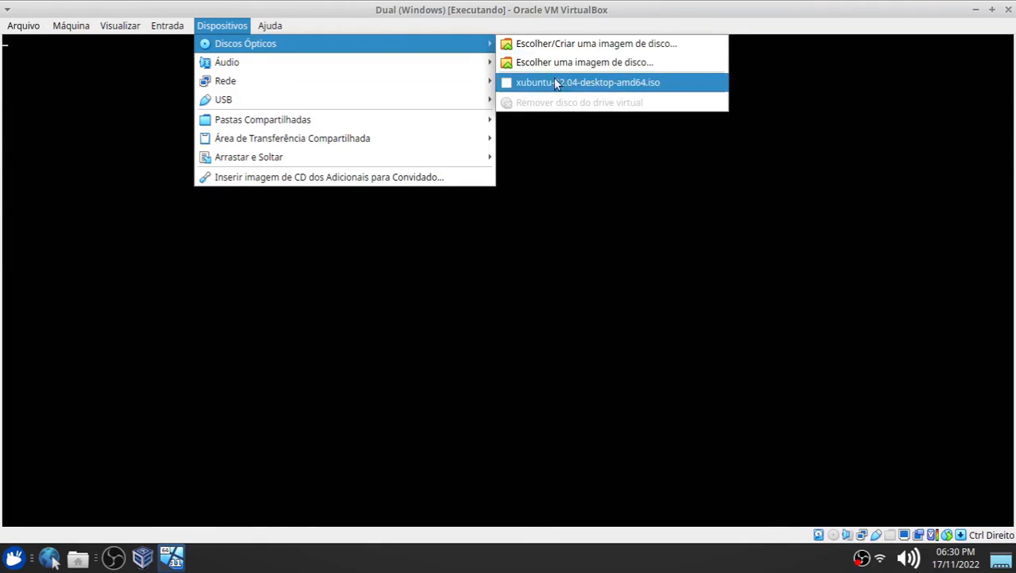
click(556, 195)
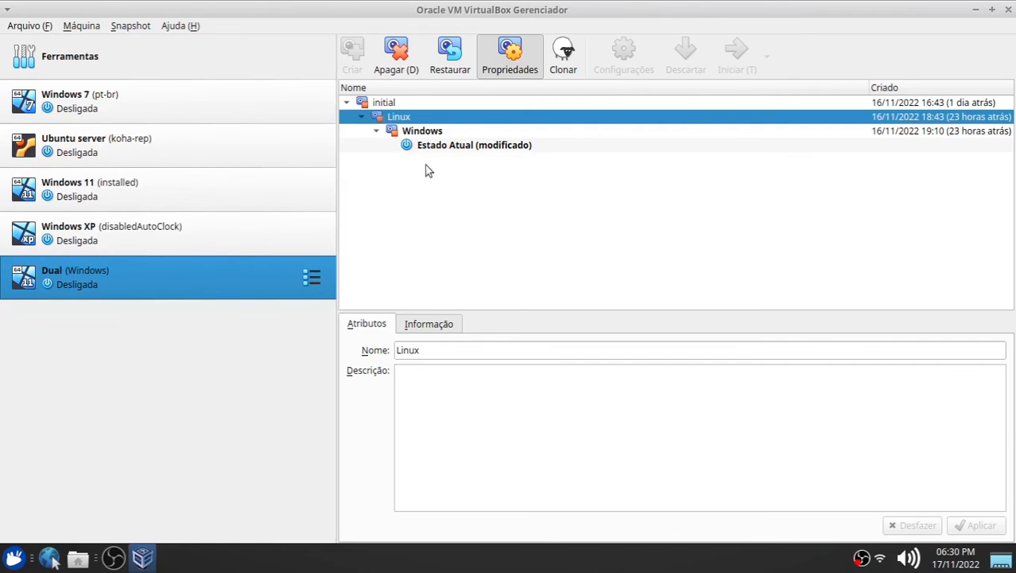
Start the Dual virtual machine, browse the GRUB entries and boot Ubuntu.
double_click(87, 285)
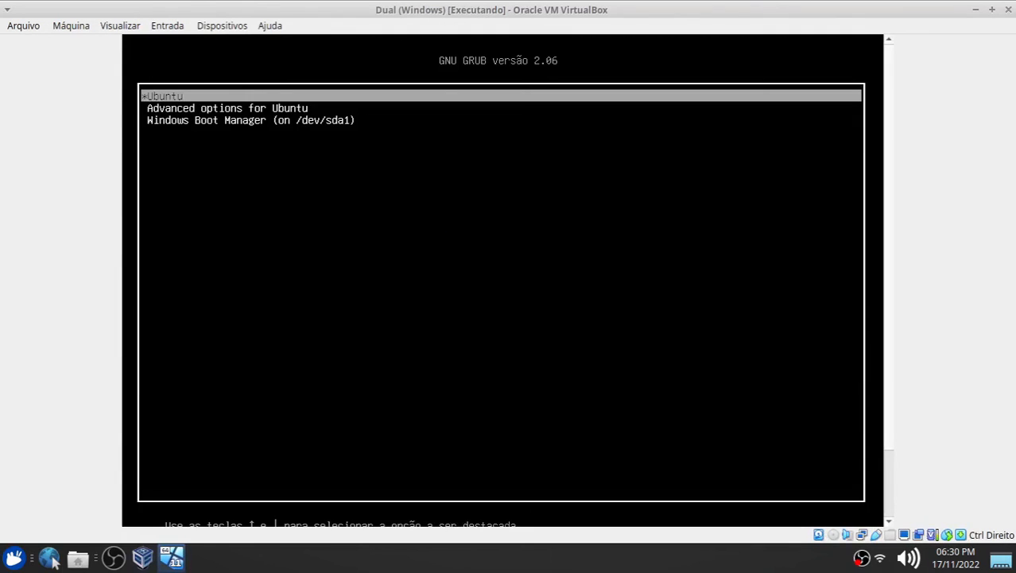
key(Down)
key(Down)
key(Up)
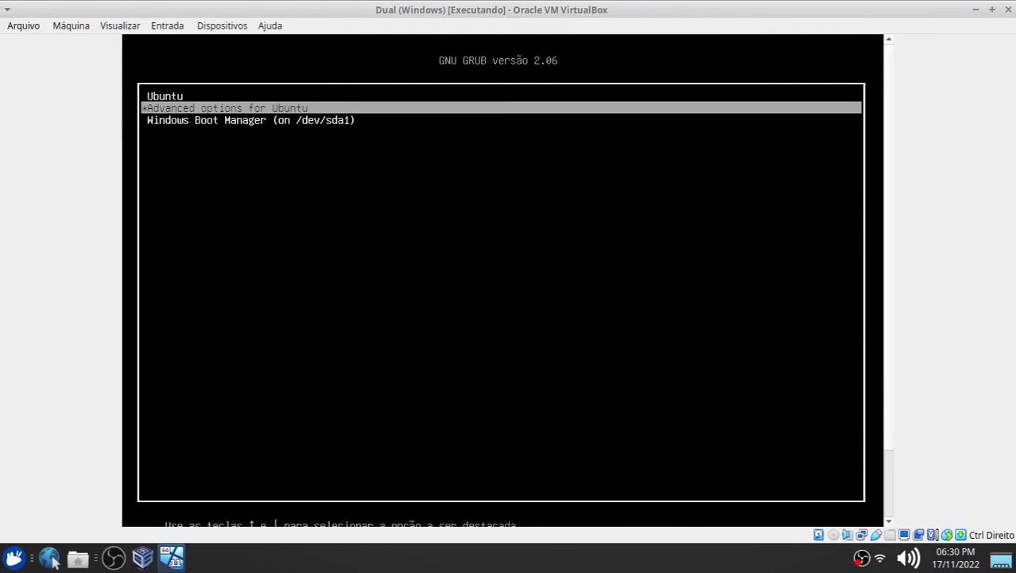
key(Down)
key(Up)
key(Up)
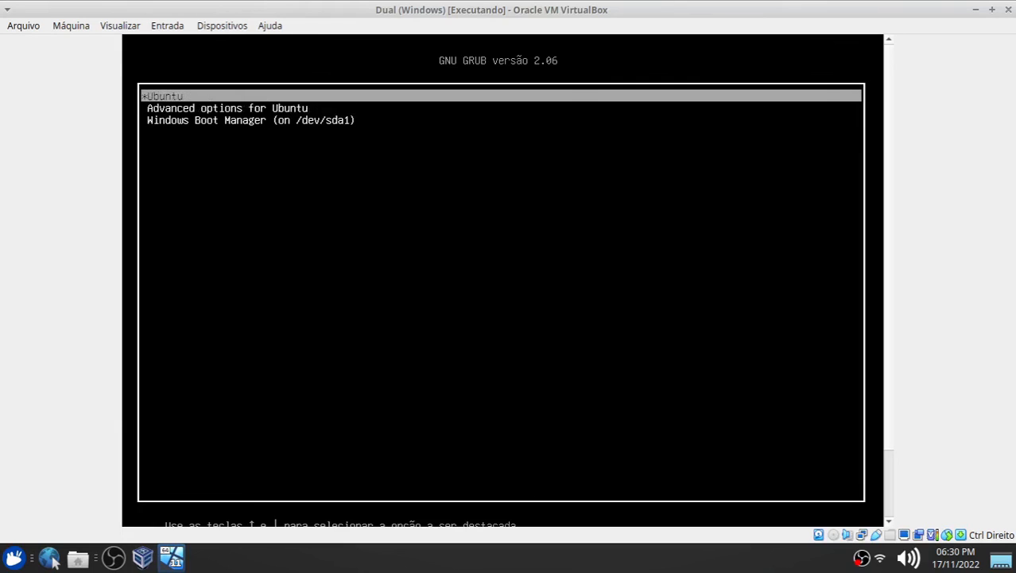
key(Down)
key(Down)
key(Up)
key(Up)
key(Return)
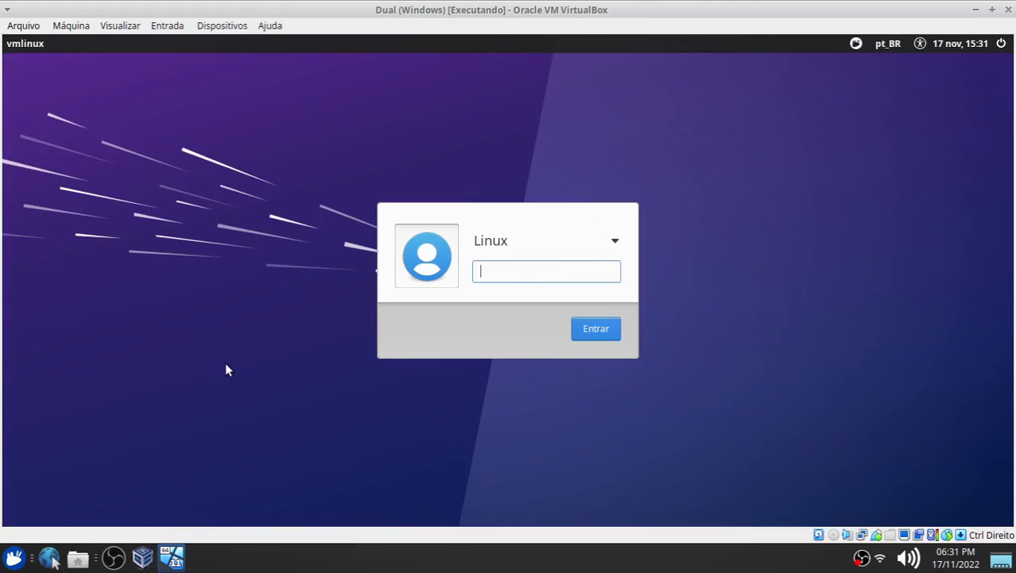
Restart the virtual machine, browse the GRUB entries and boot Windows Boot Manager (on /dev/sda1).
key(ctrl+r)
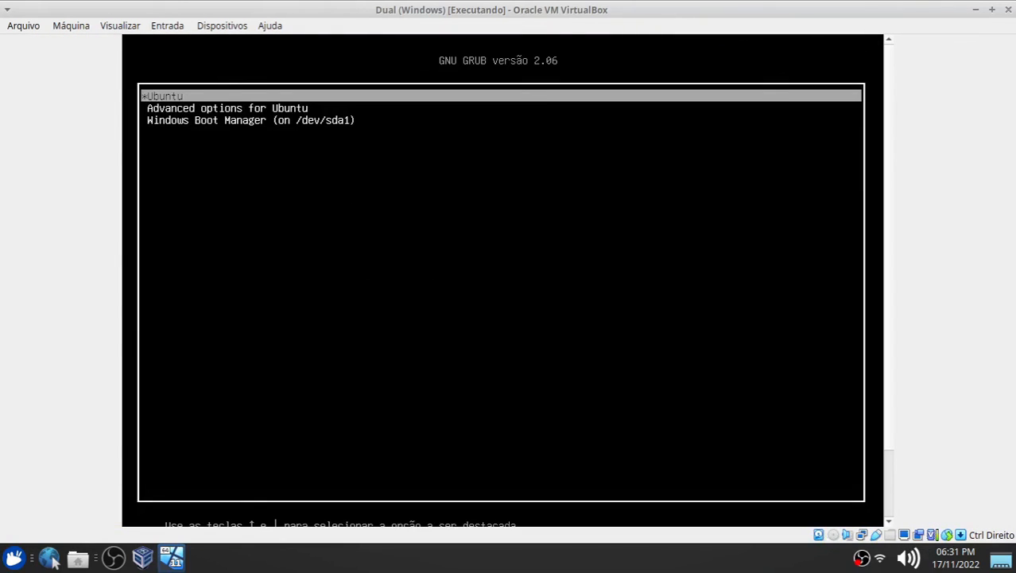
key(Down)
key(Down)
key(Up)
key(Up)
key(Down)
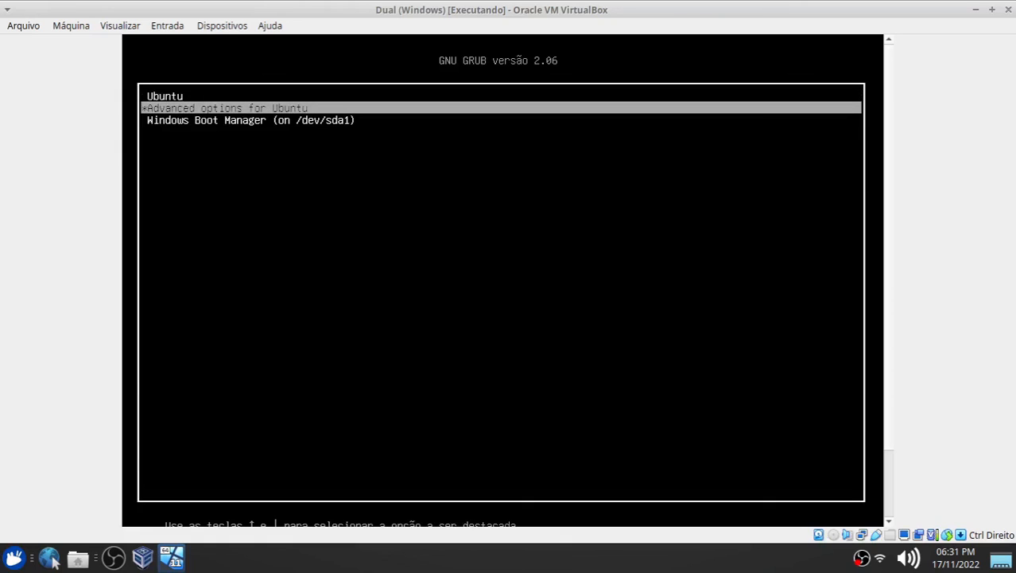
key(Down)
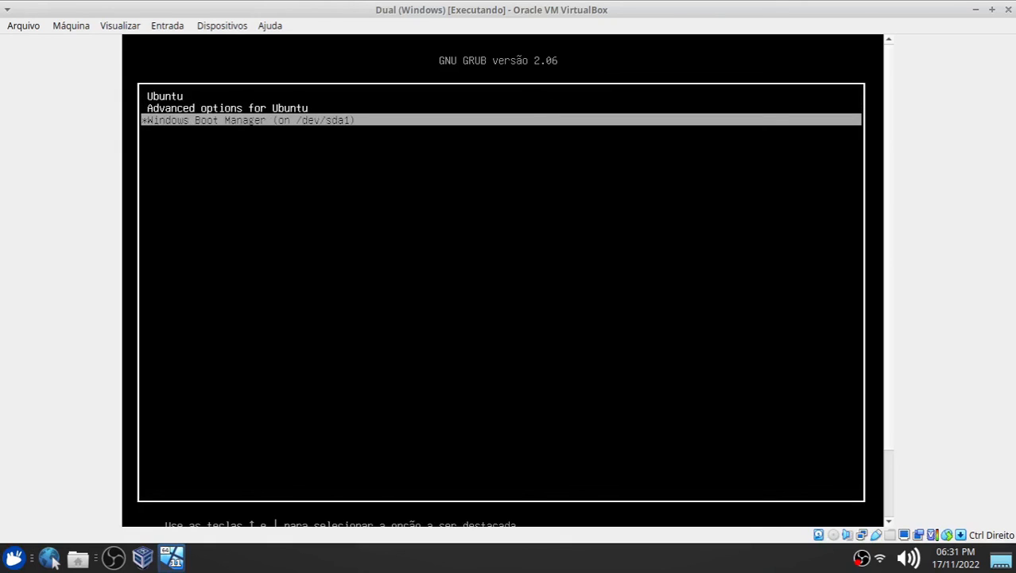
key(Return)
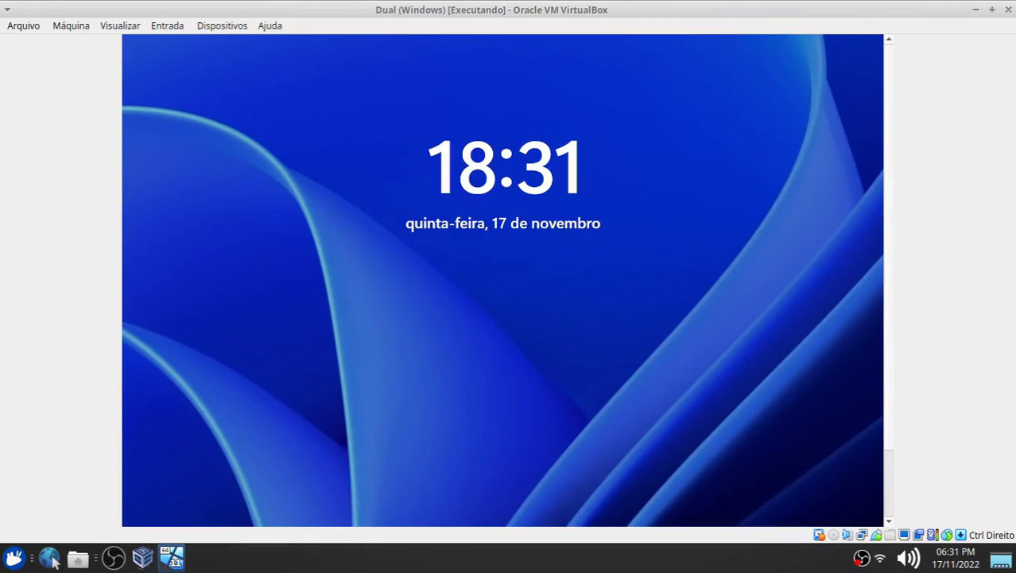
Restart the virtual machine from the Windows lock screen and select Advanced options for Ubuntu in GRUB.
key(Return)
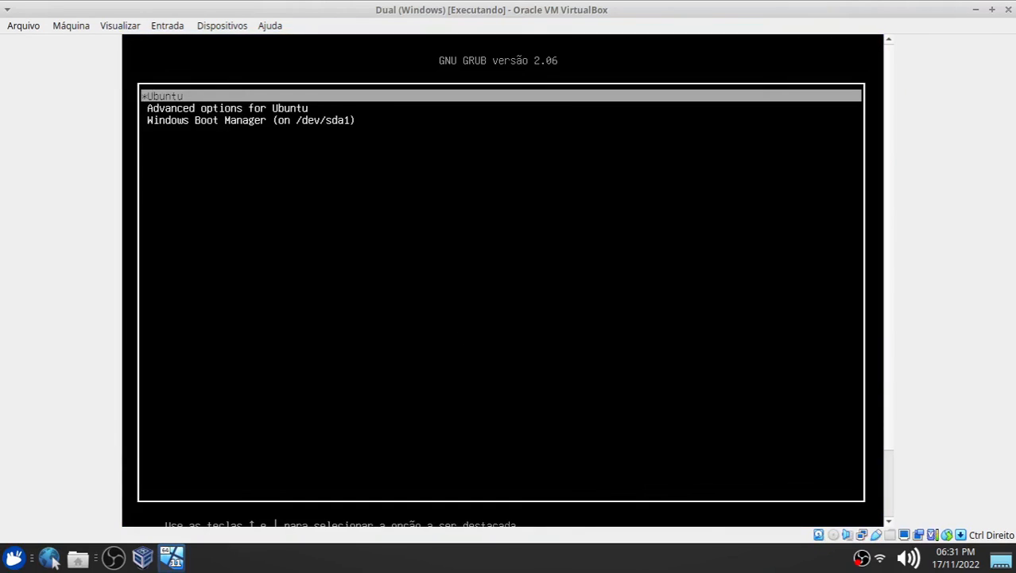
key(Down)
key(Down)
key(Up)
key(Up)
key(Down)
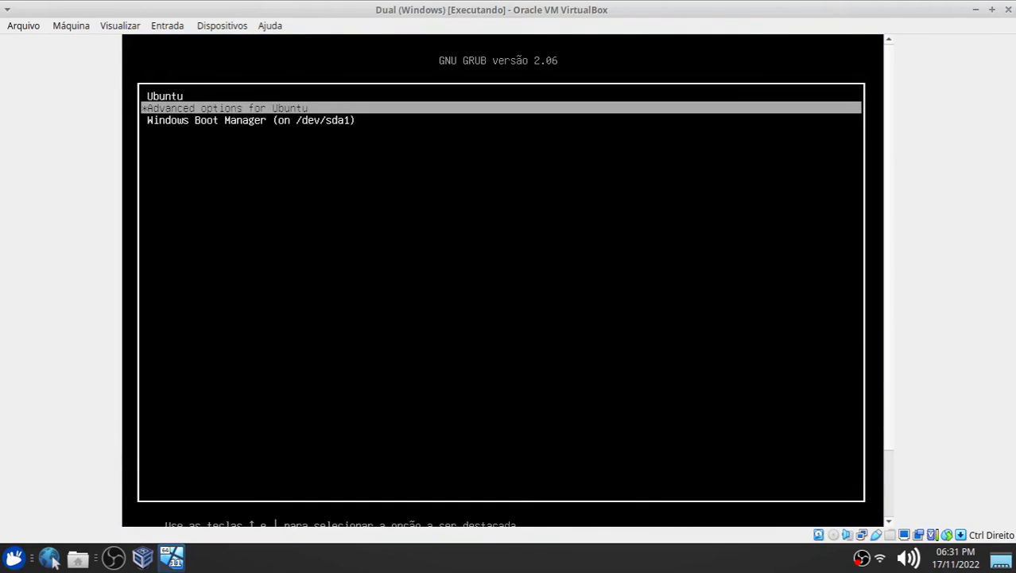
Examine the normal and recovery mode kernel entries under Advanced options for Ubuntu, and return to the main GRUB menu.
key(Return)
key(Down)
key(Up)
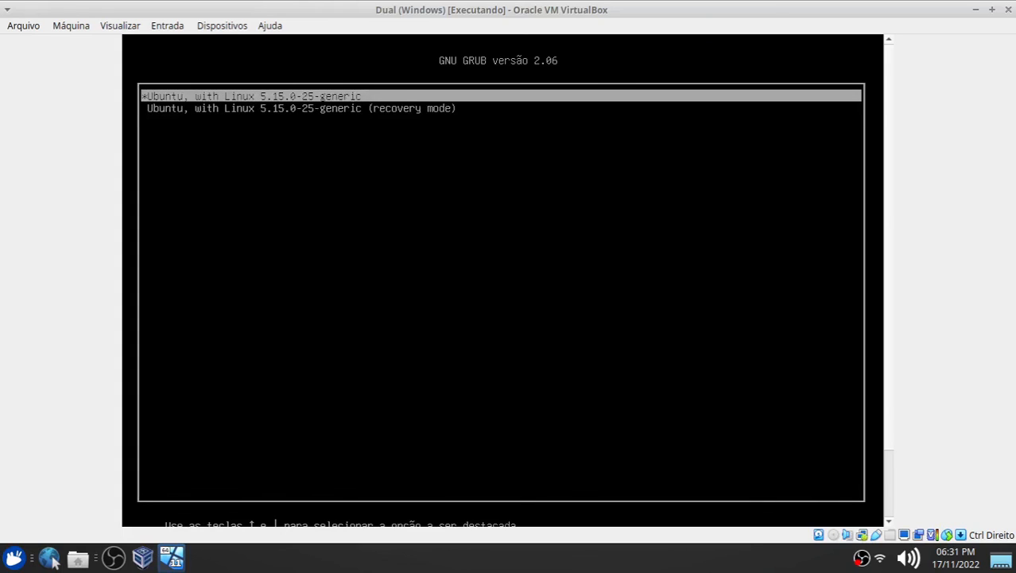
key(Down)
key(Up)
key(Down)
key(Up)
key(Escape)
Review the main GRUB entries for Ubuntu and Windows, ending on Windows Boot Manager (on /dev/sda1).
key(Down)
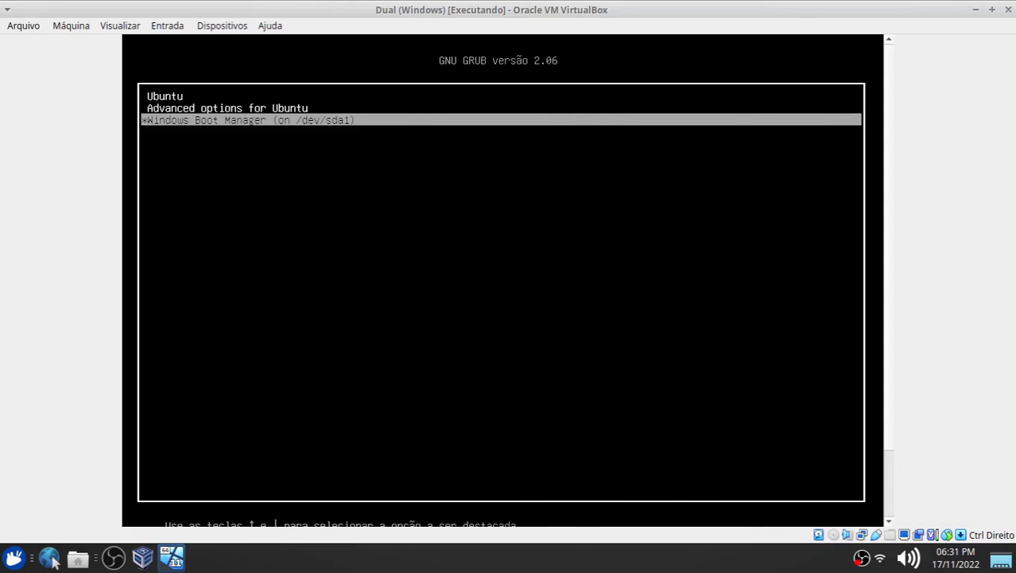
key(Up)
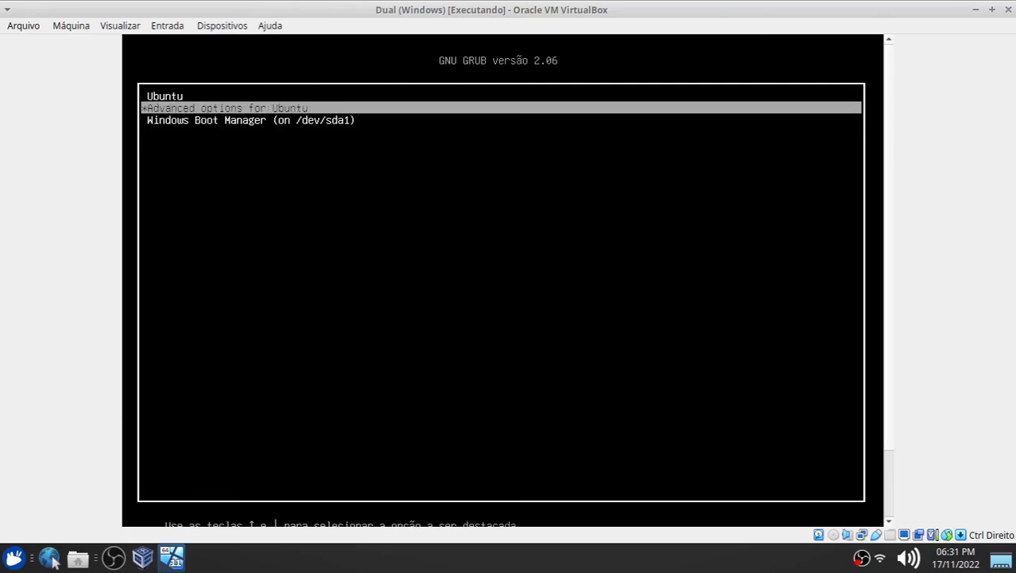
key(Down)
key(Up)
key(Up)
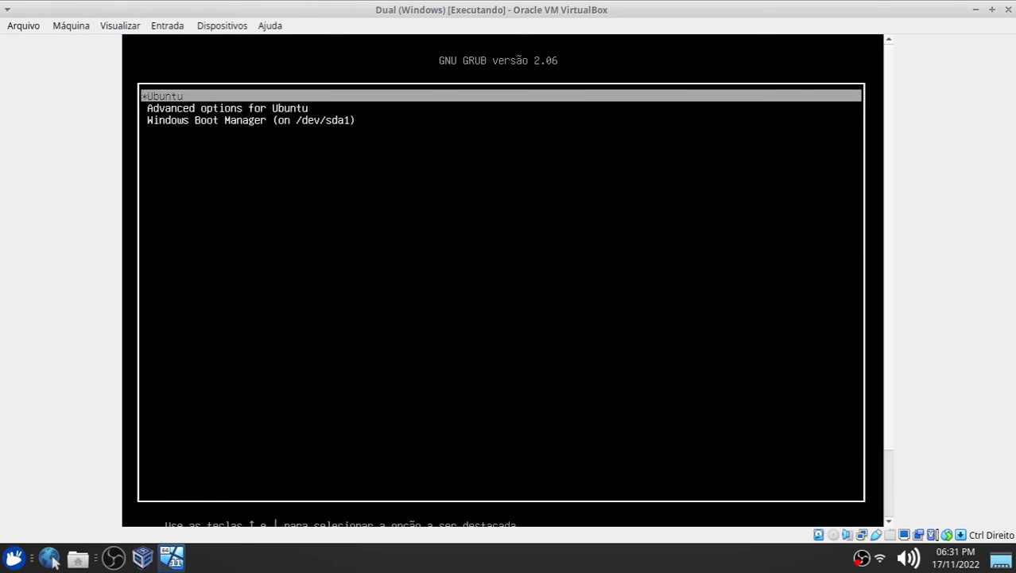
key(Down)
key(Down)
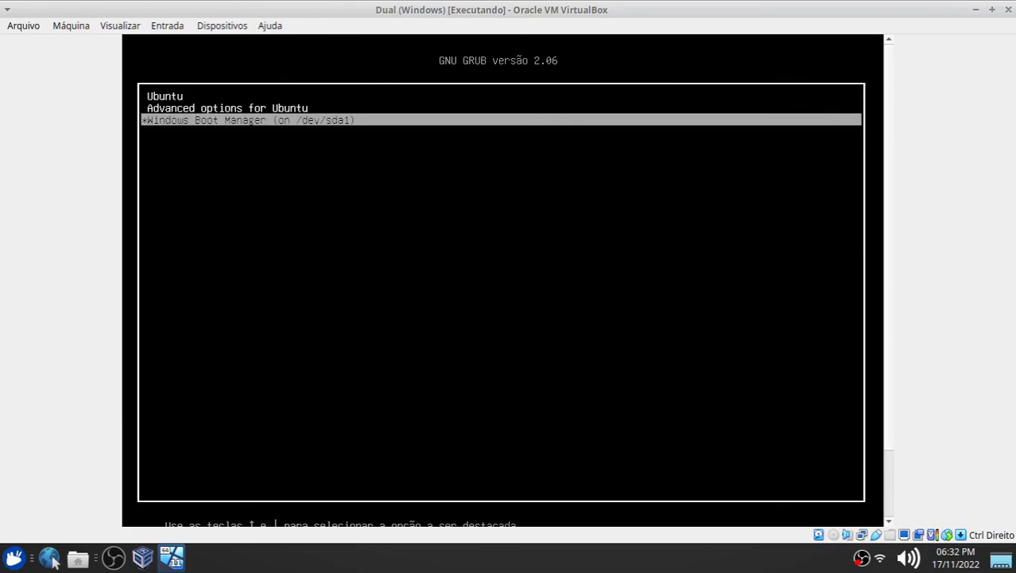